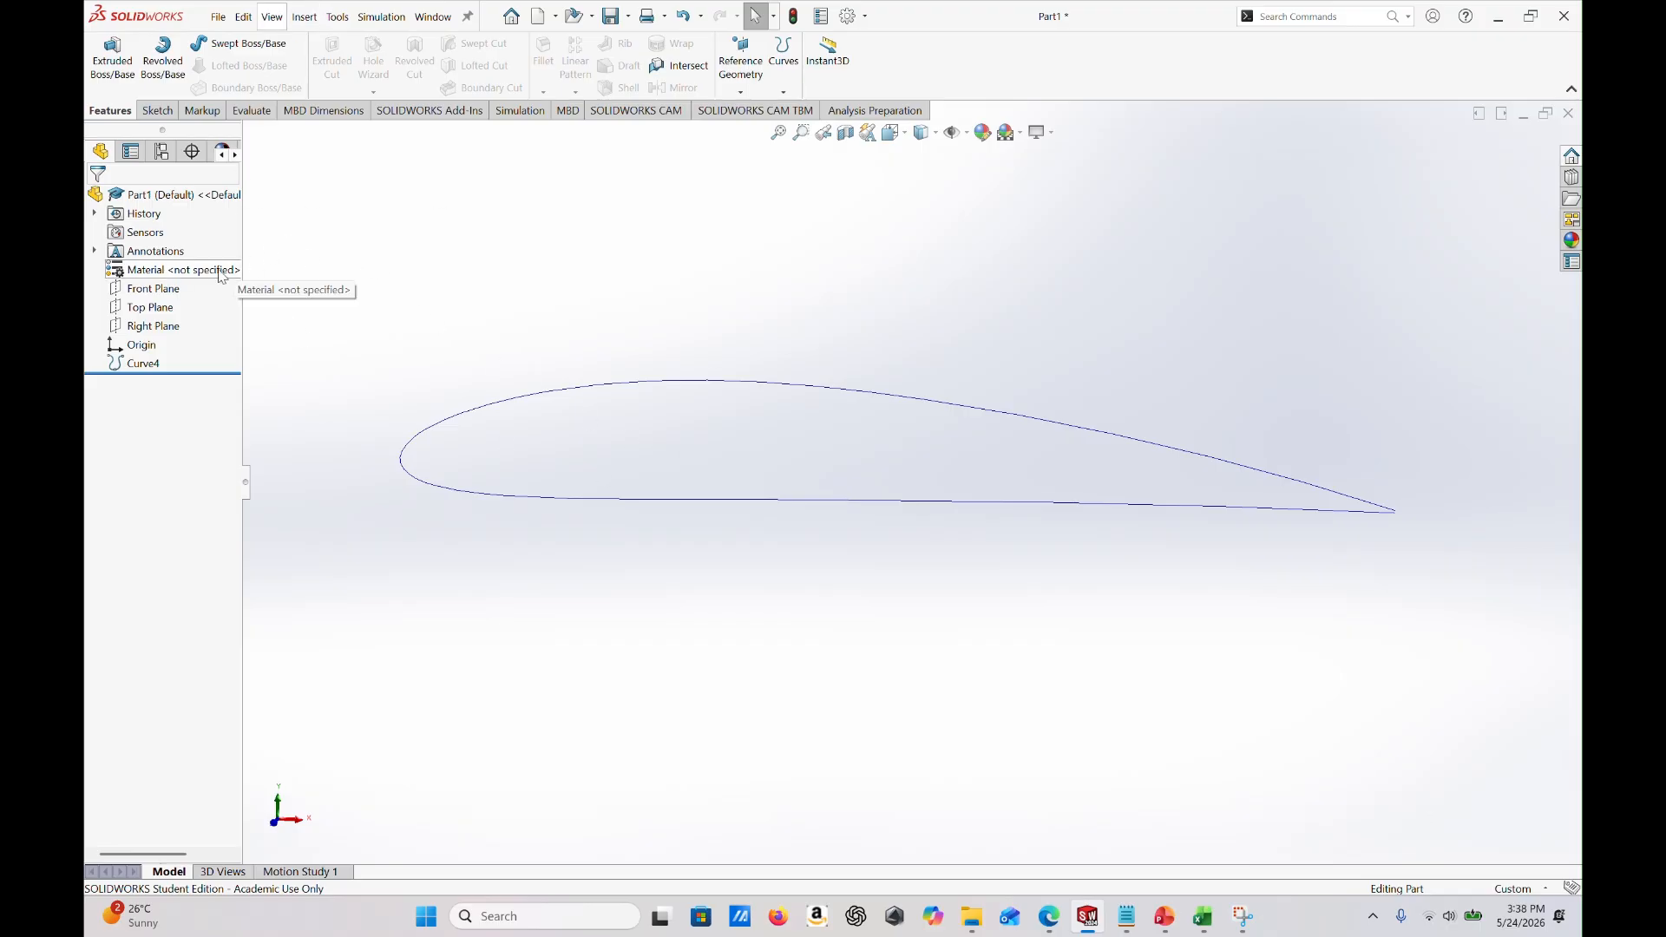
Make the Front Plane visible and start a new sketch on it.
click(162, 290)
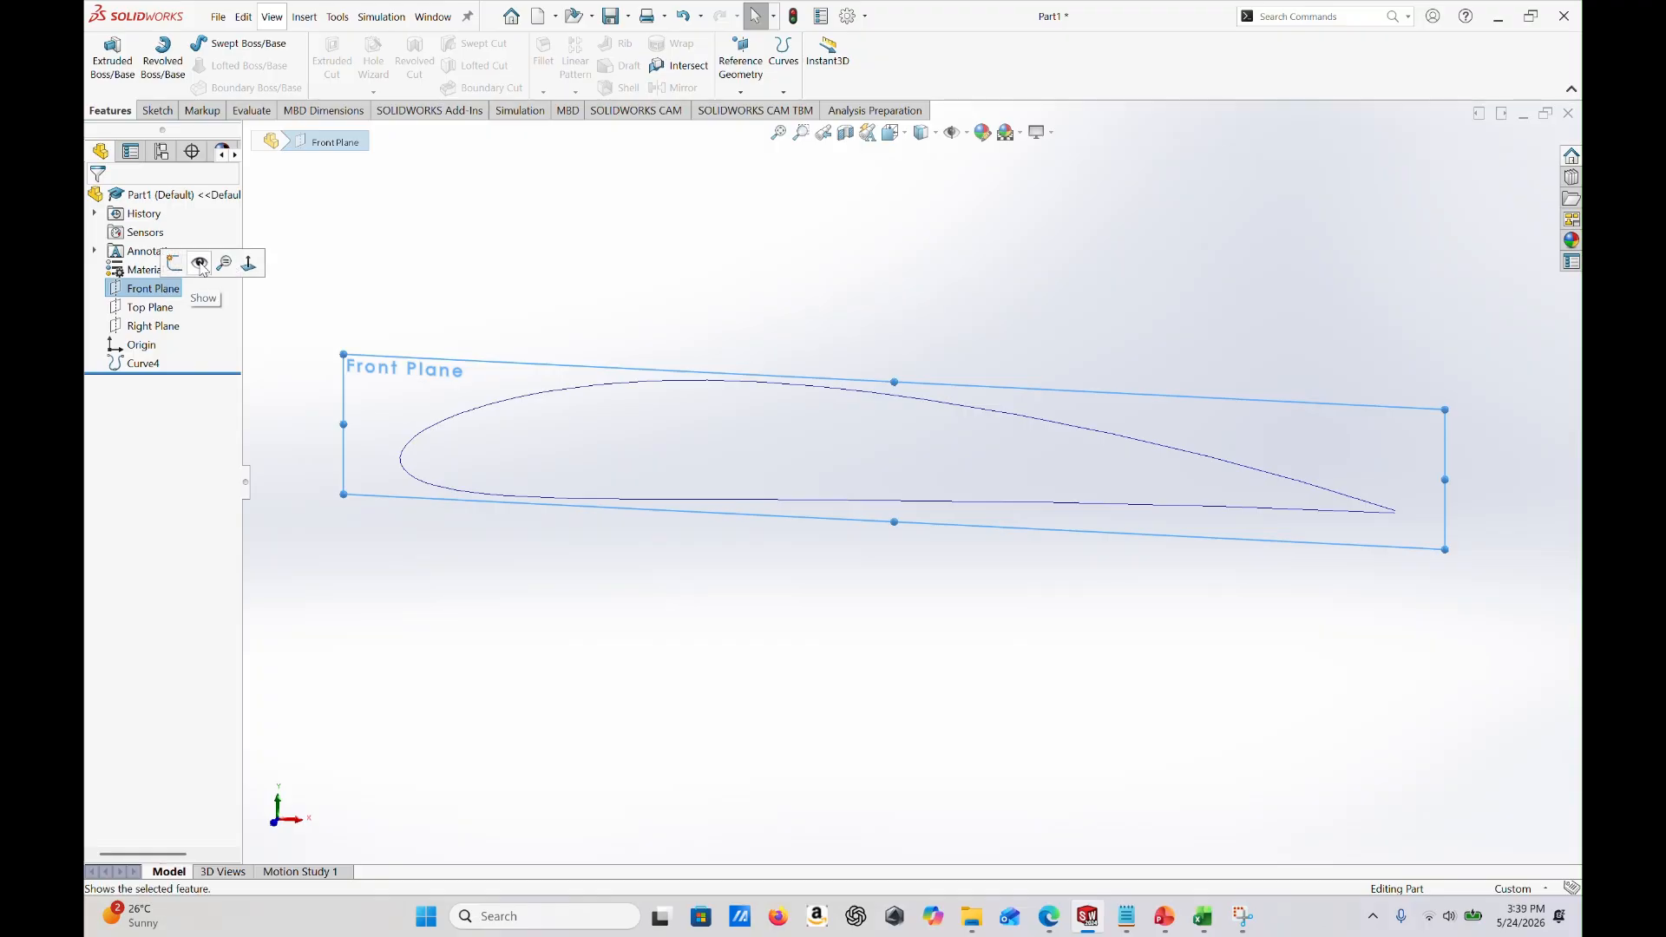
click(200, 263)
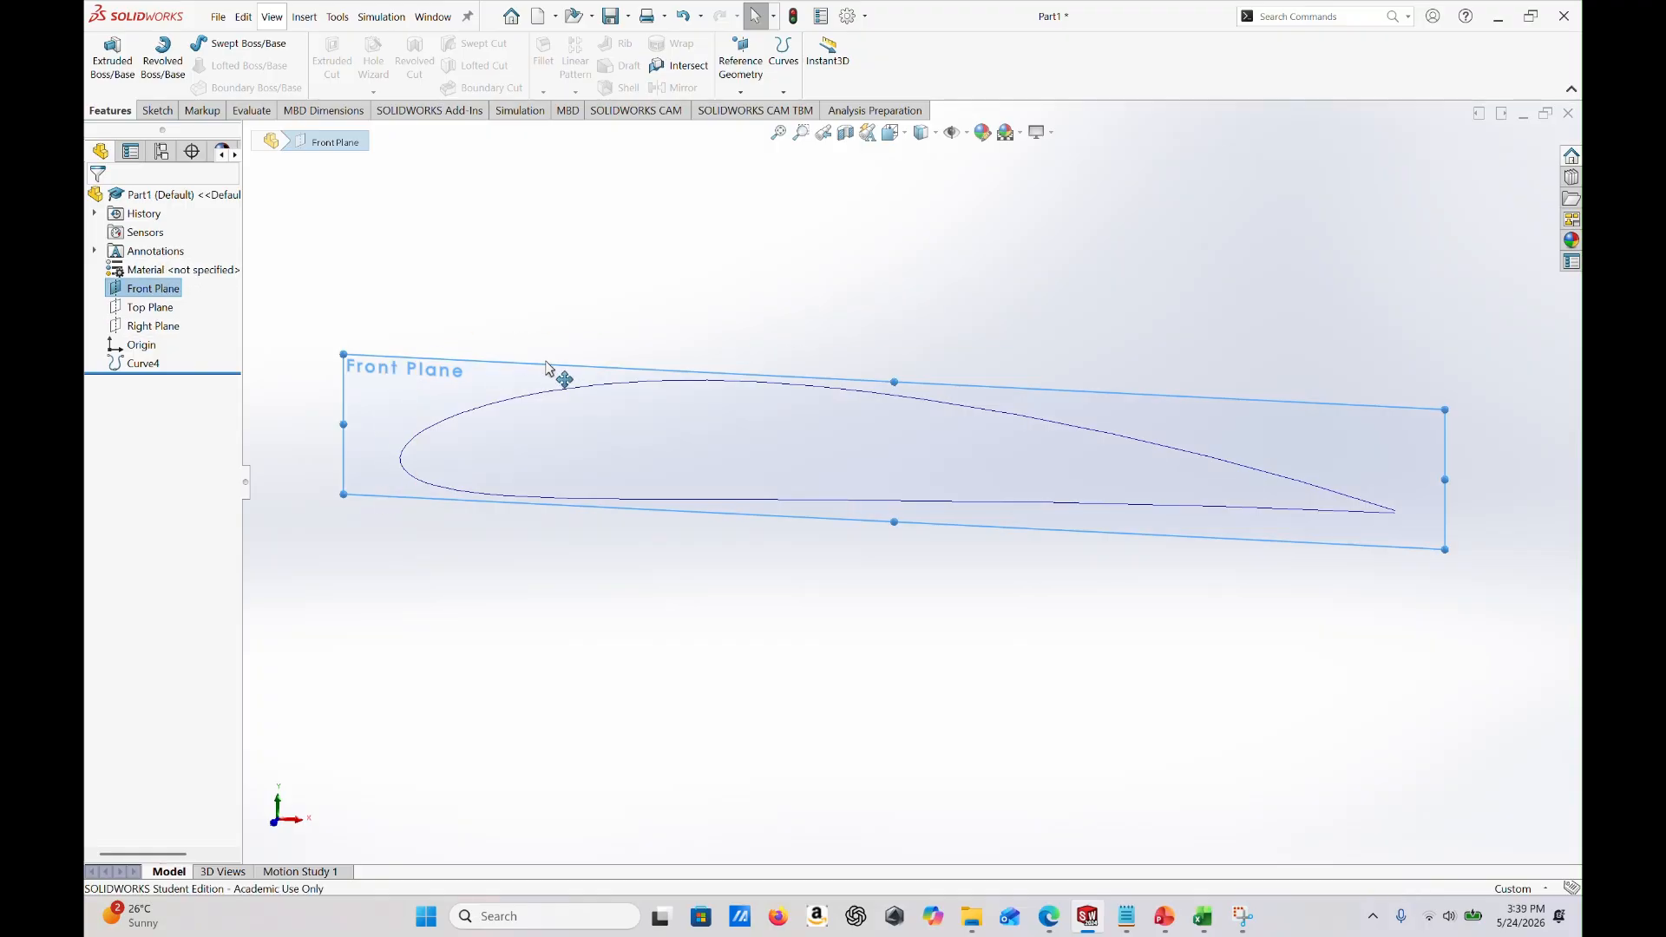
right_click(159, 293)
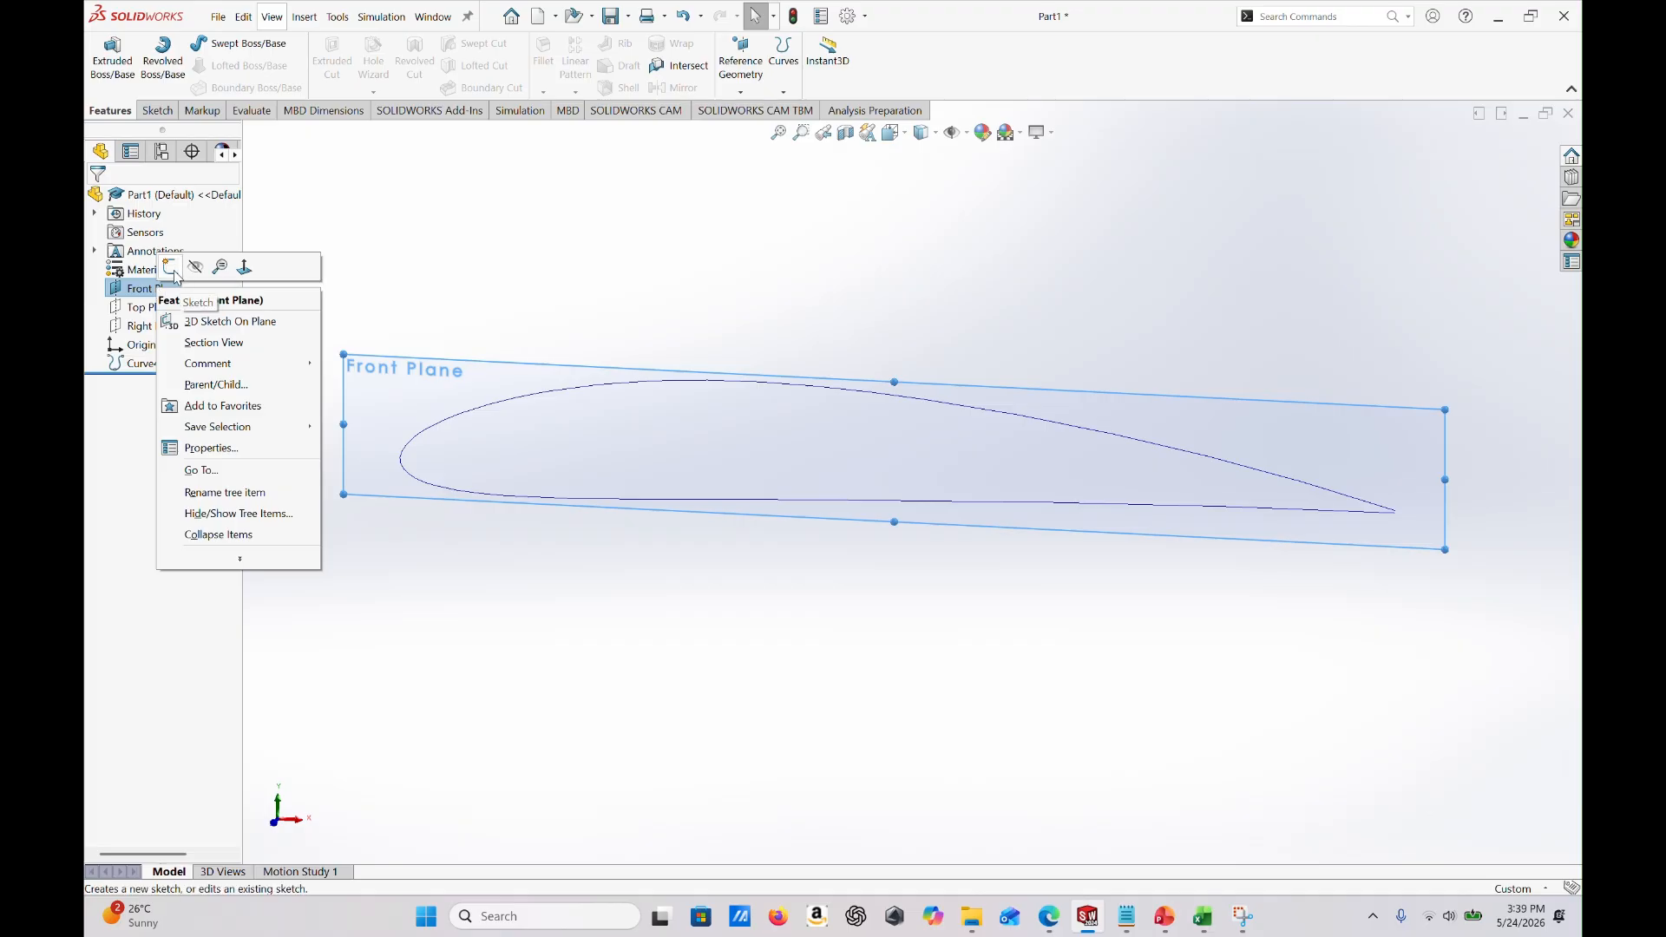
click(172, 269)
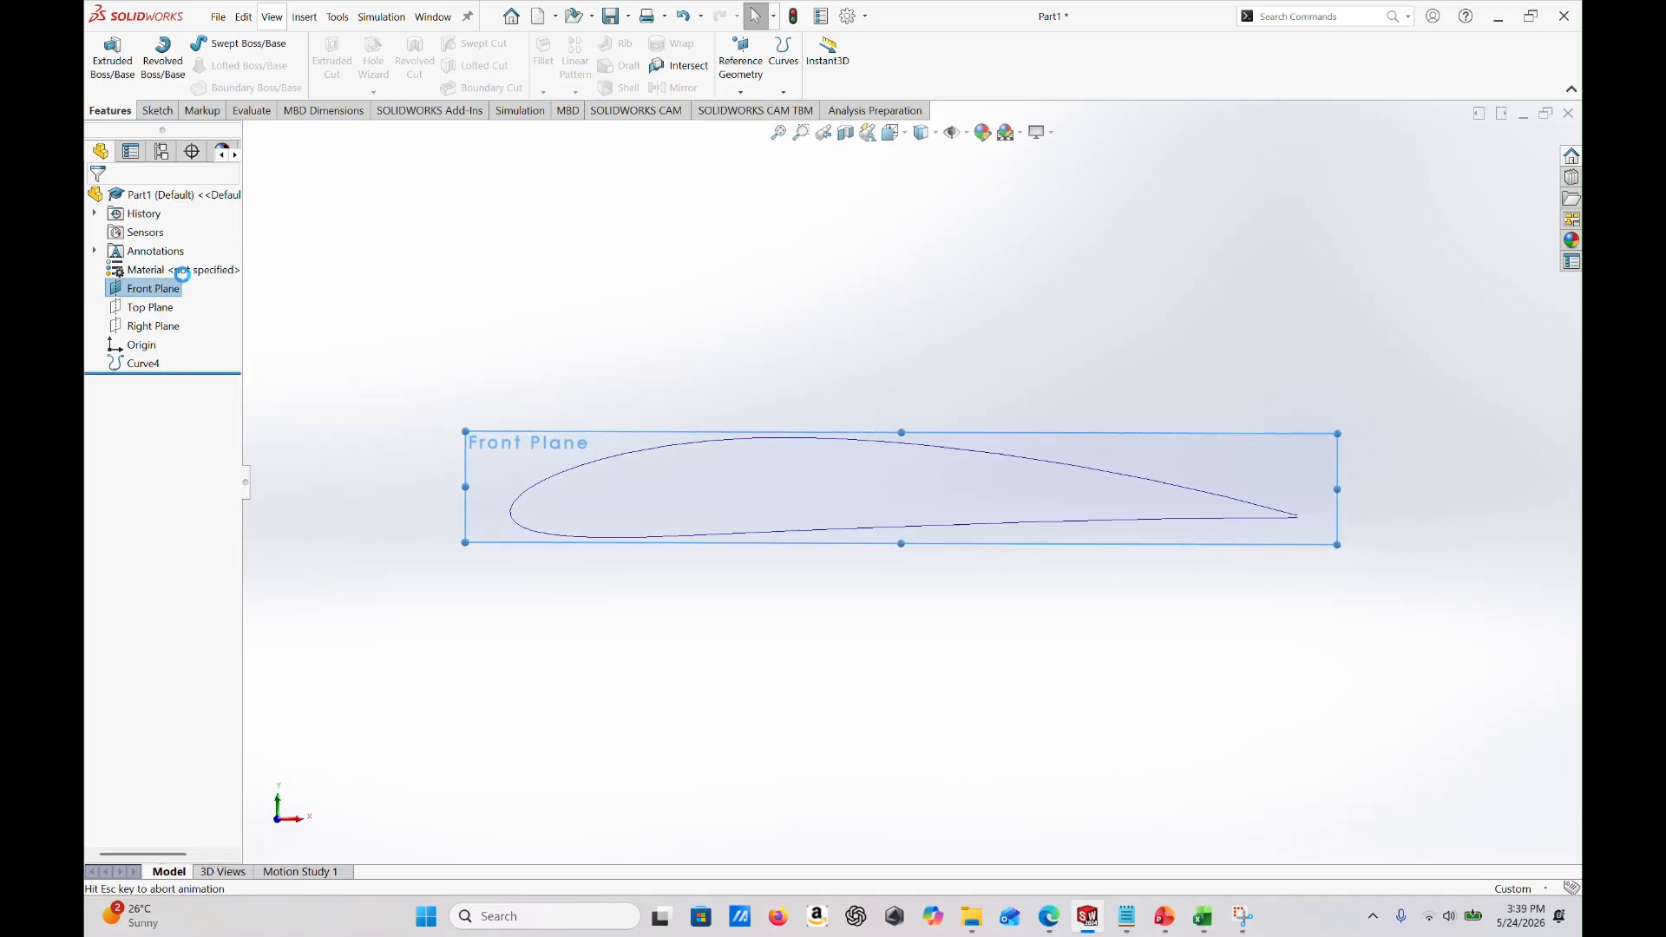
Convert the imported airfoil curve into sketch entities in the Front Plane sketch.
click(627, 464)
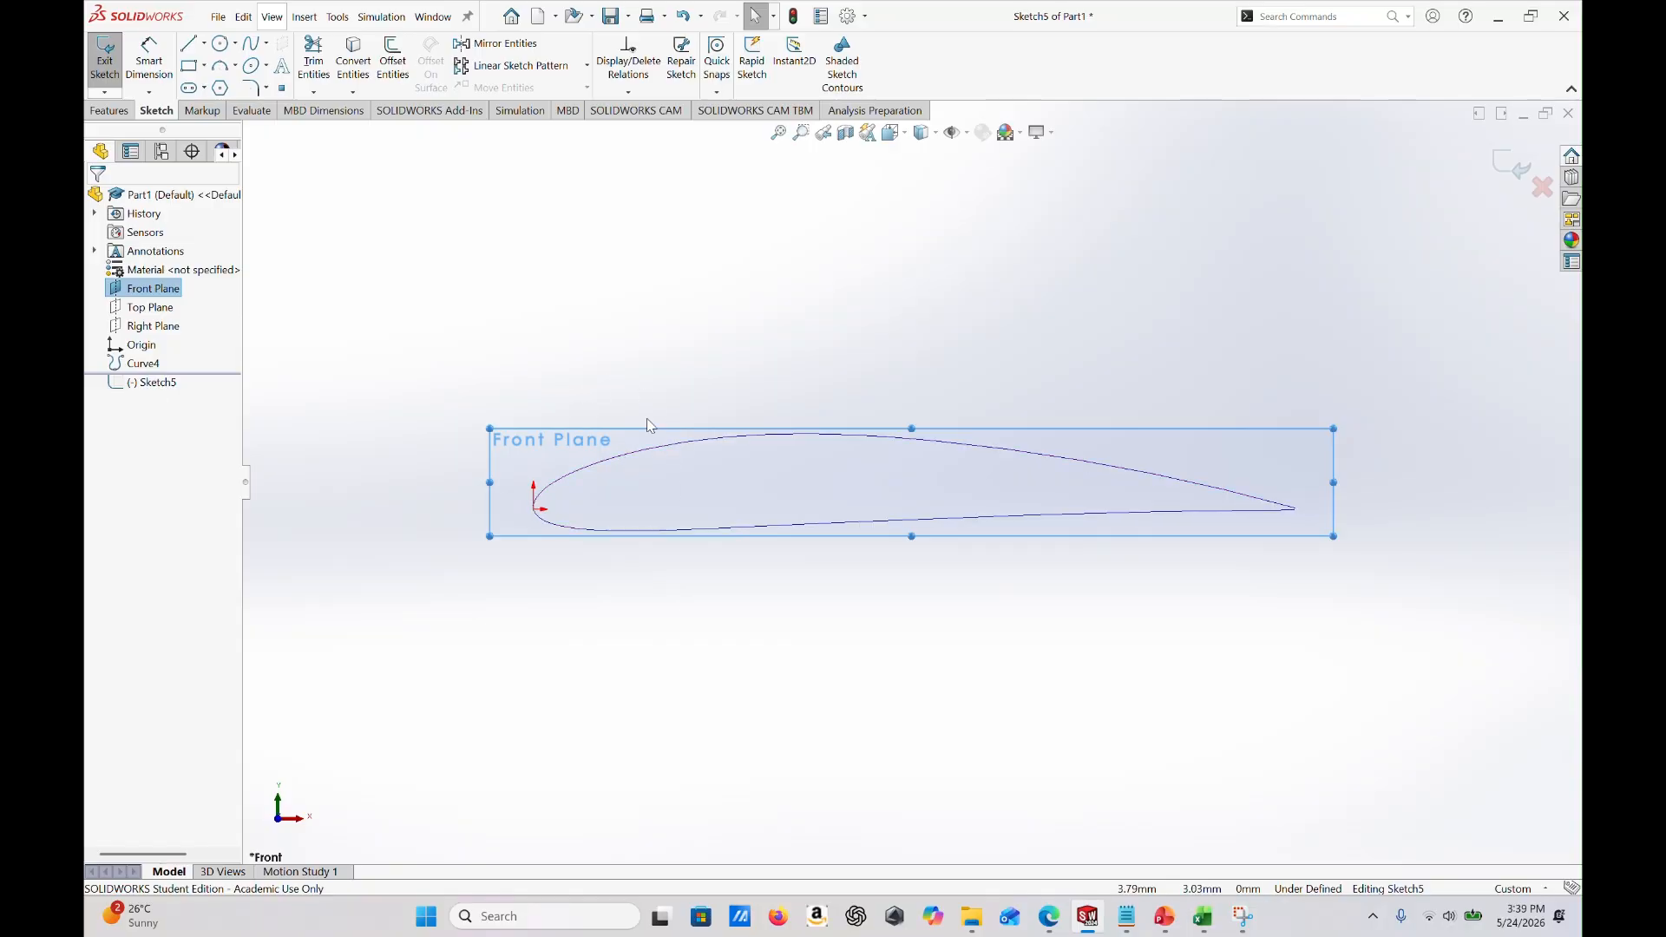
click(627, 464)
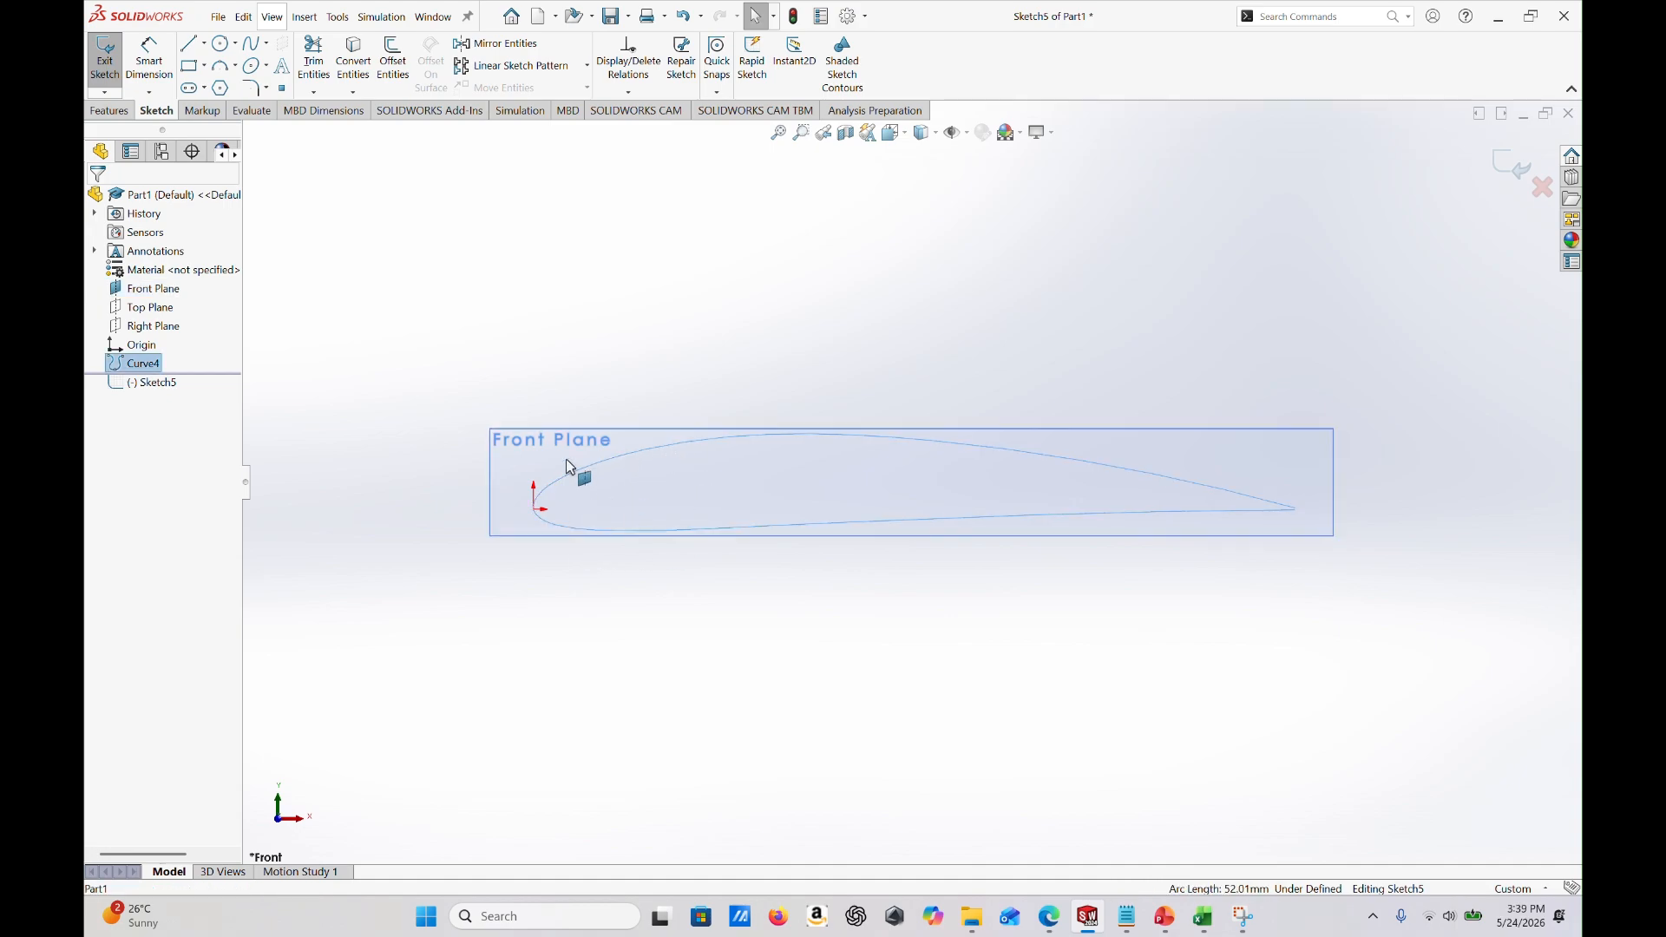
click(353, 66)
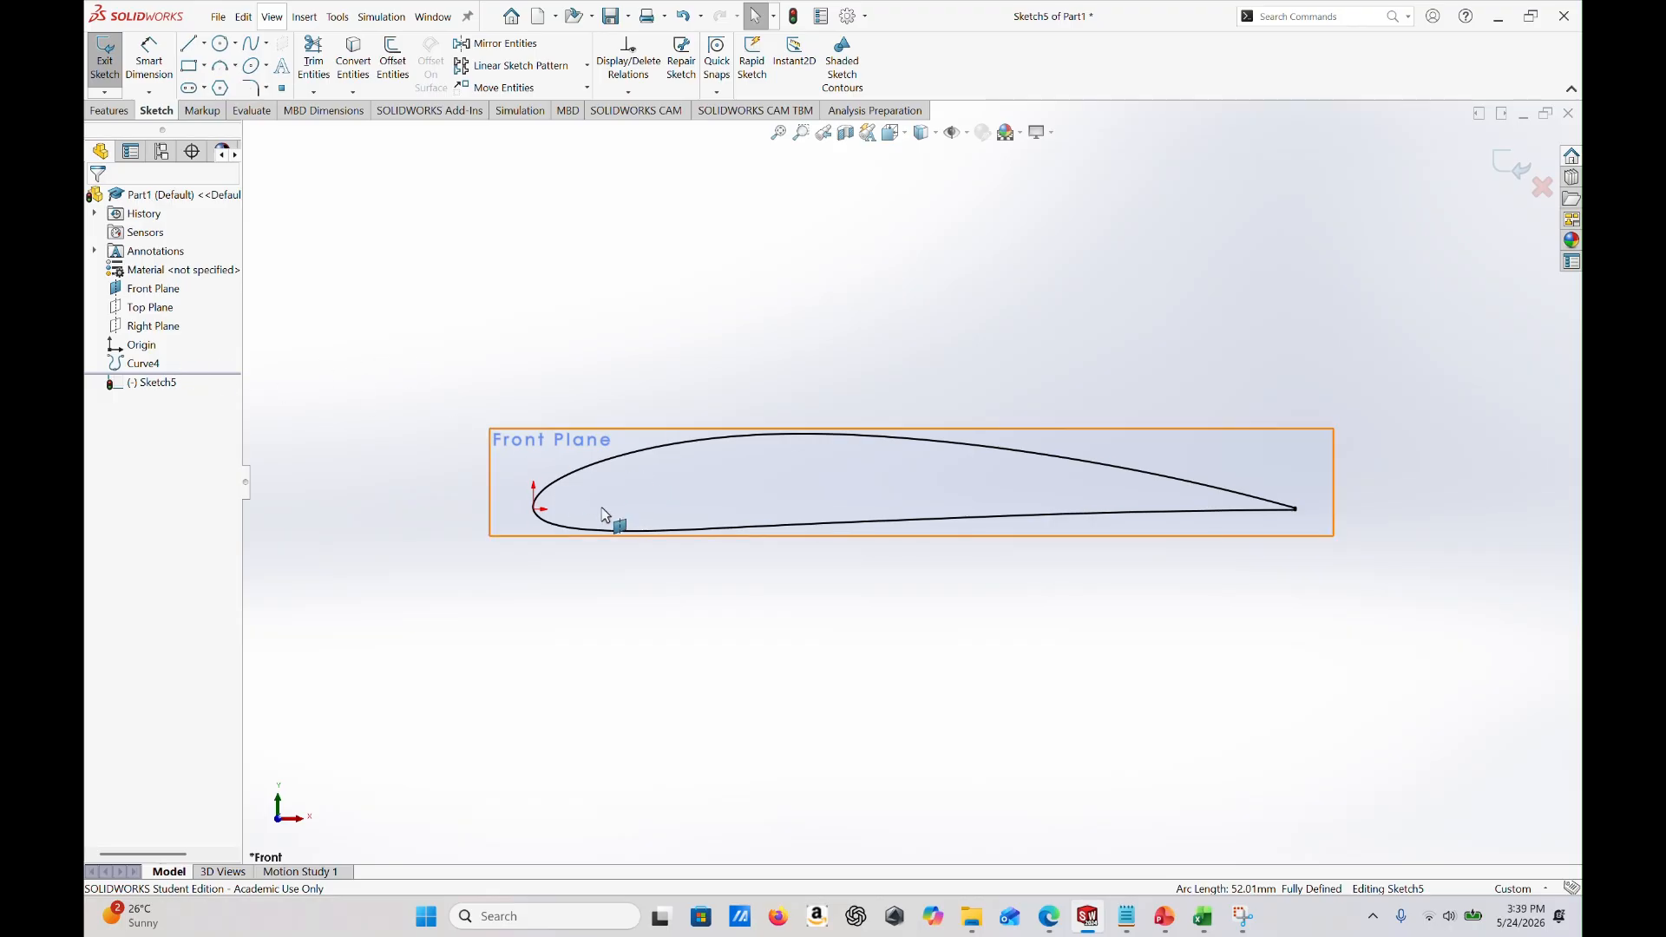
right_click(155, 367)
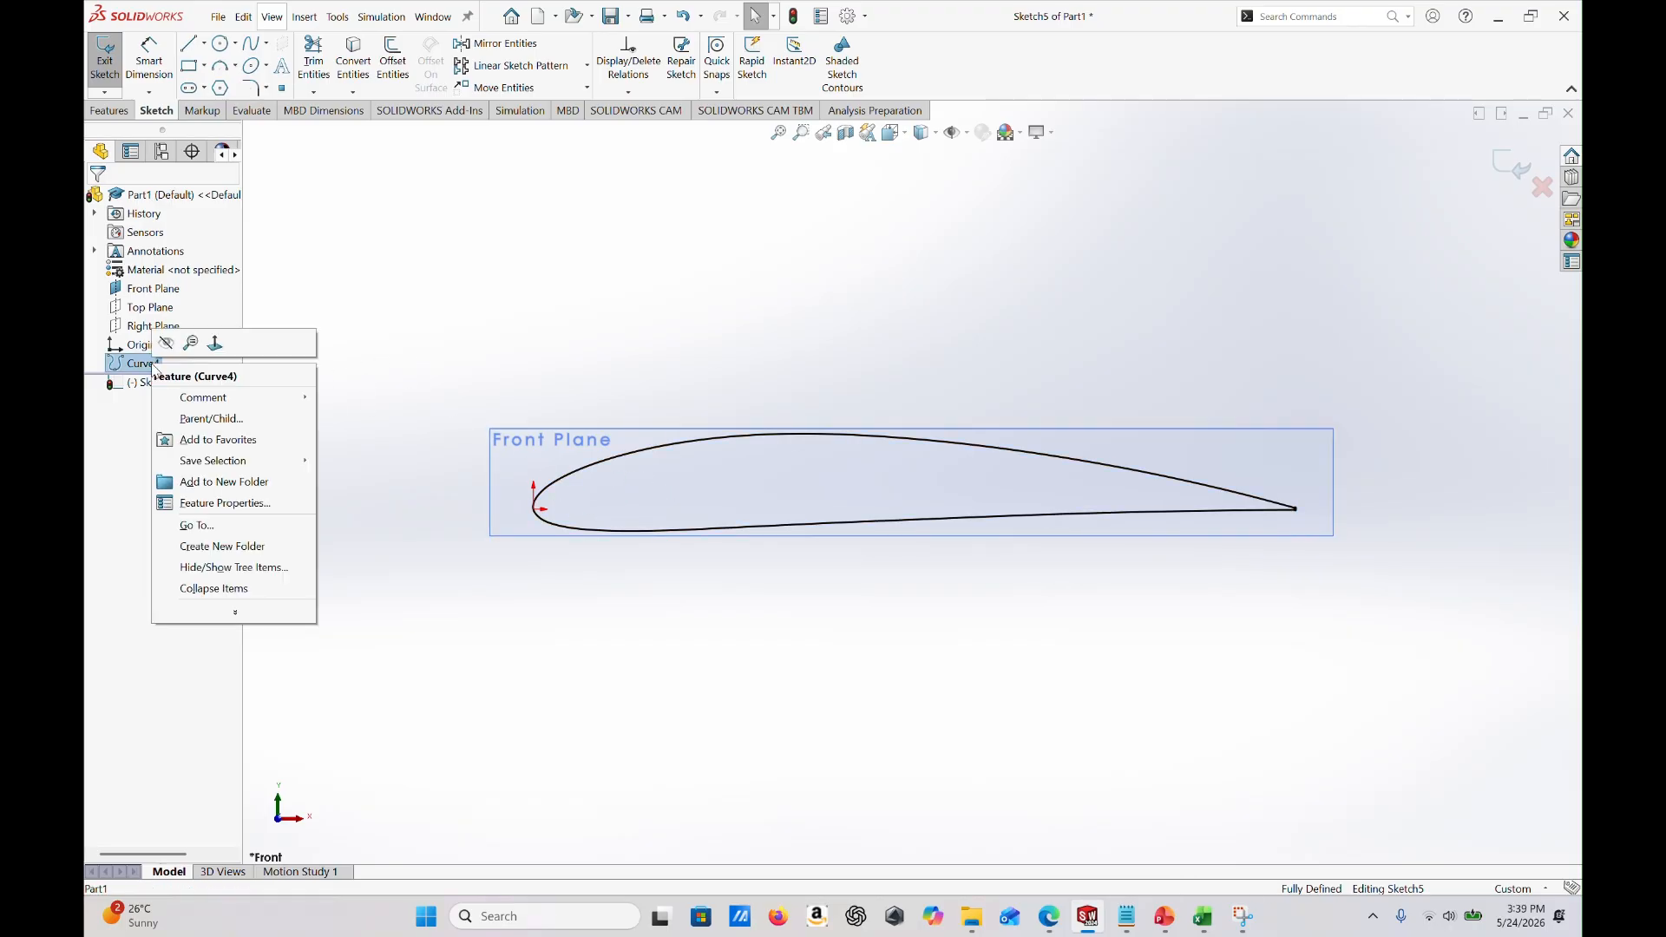
click(149, 365)
click(143, 364)
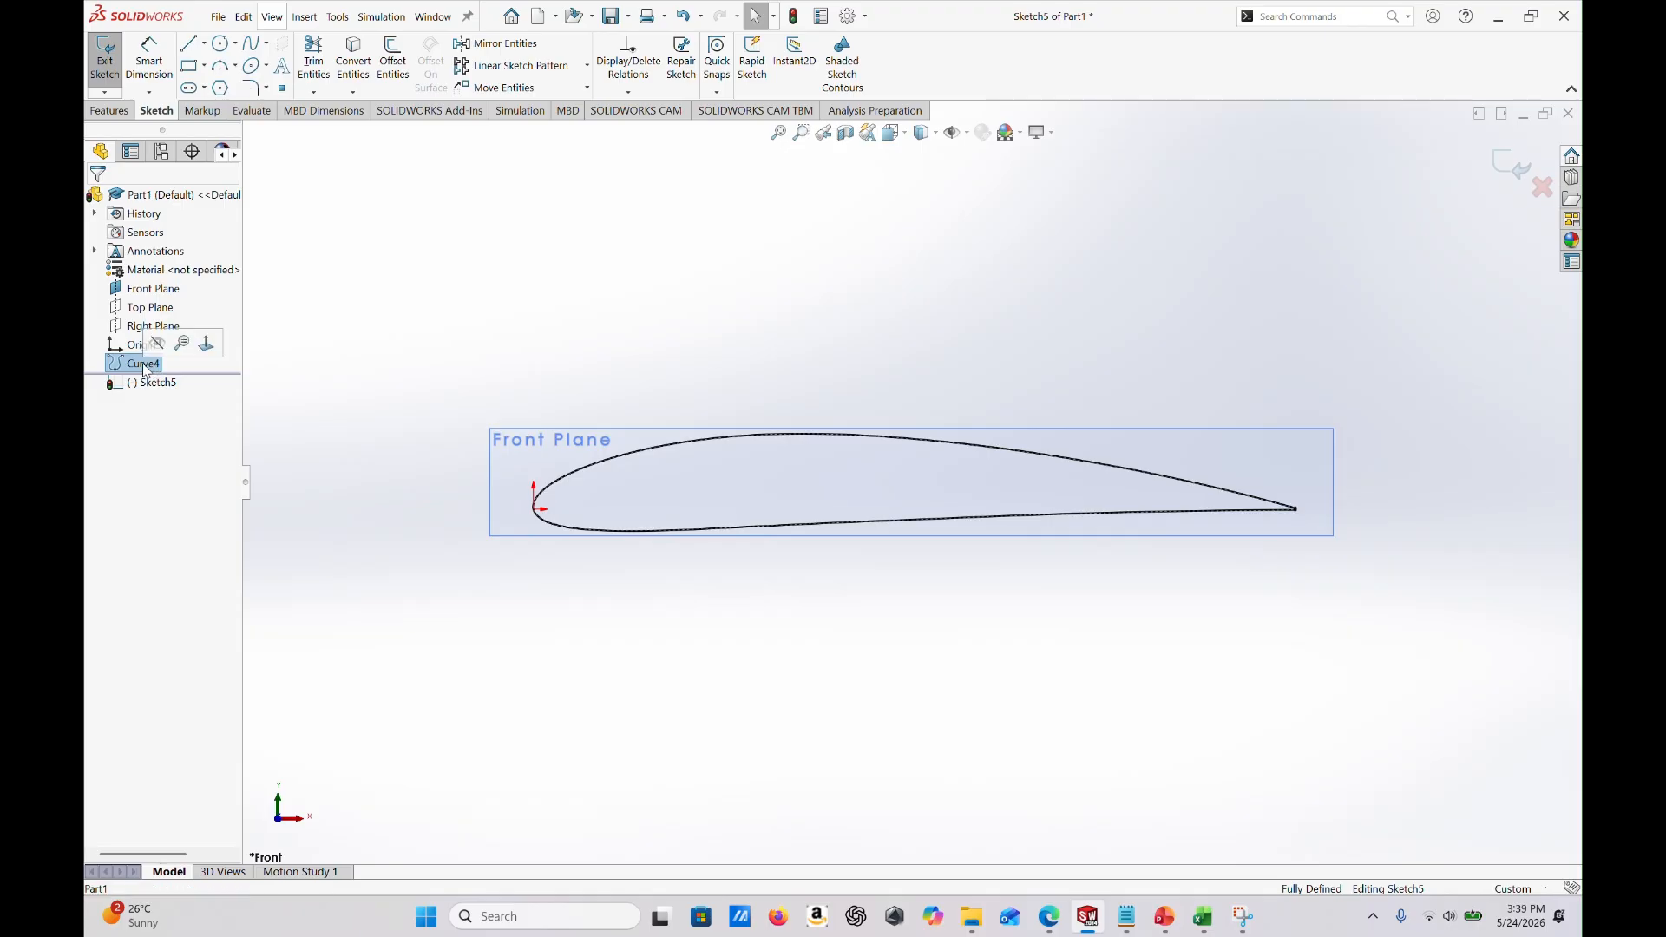
click(335, 378)
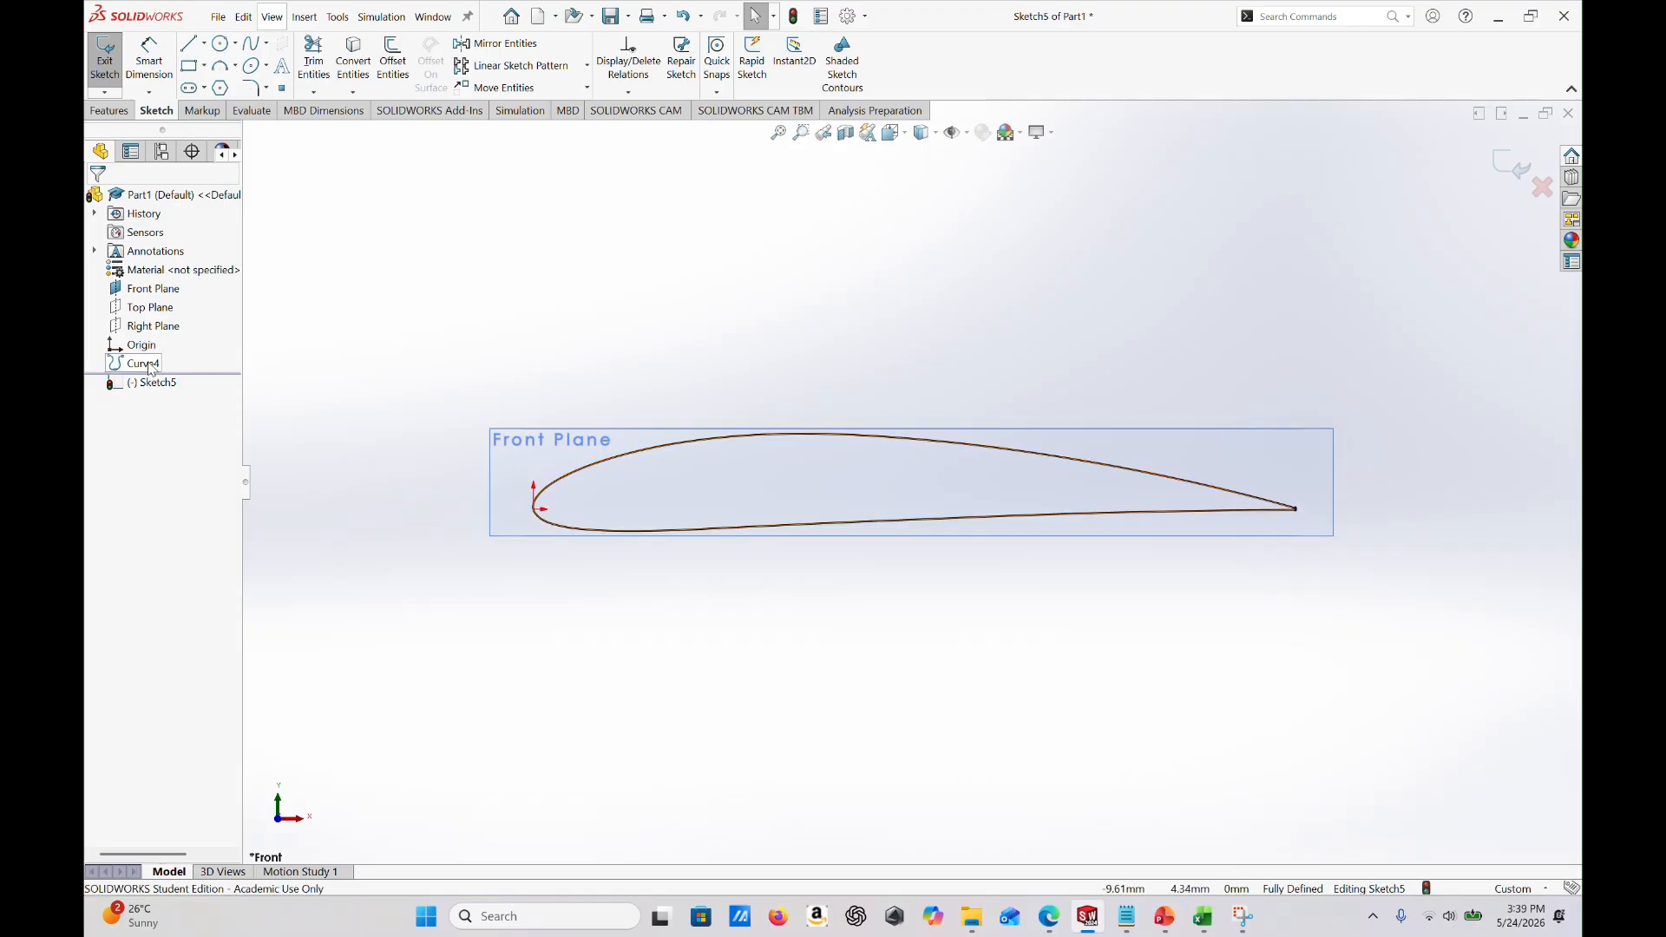
Delete the On Edge relation from the converted airfoil spline to detach it from the source curve.
click(572, 479)
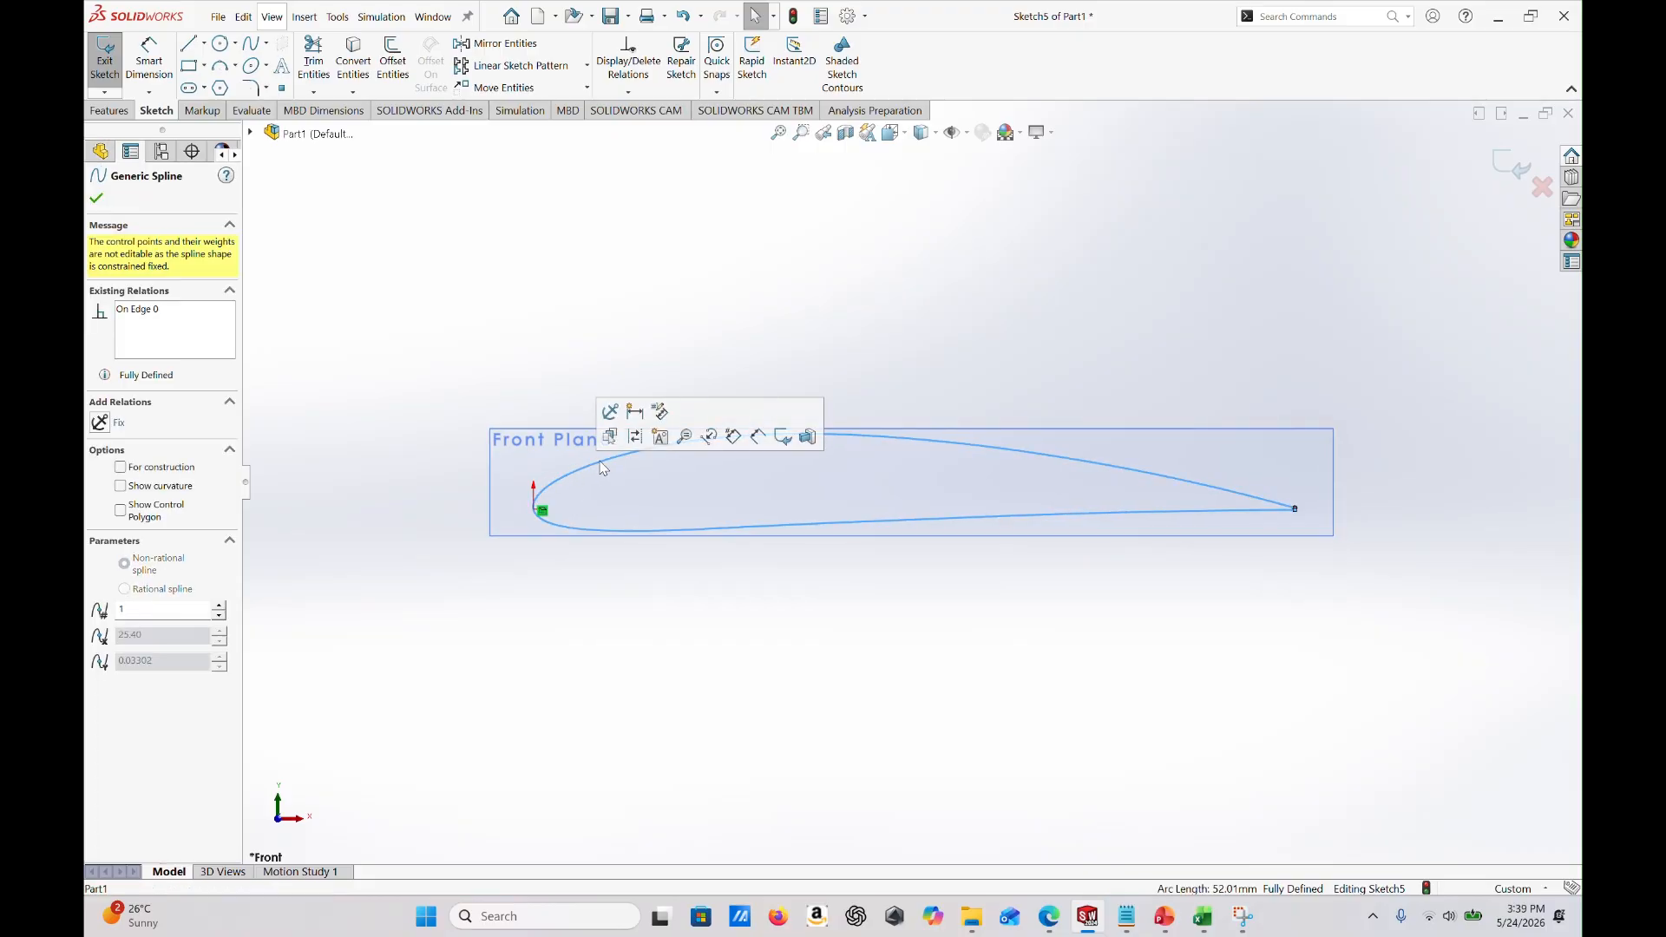
click(181, 316)
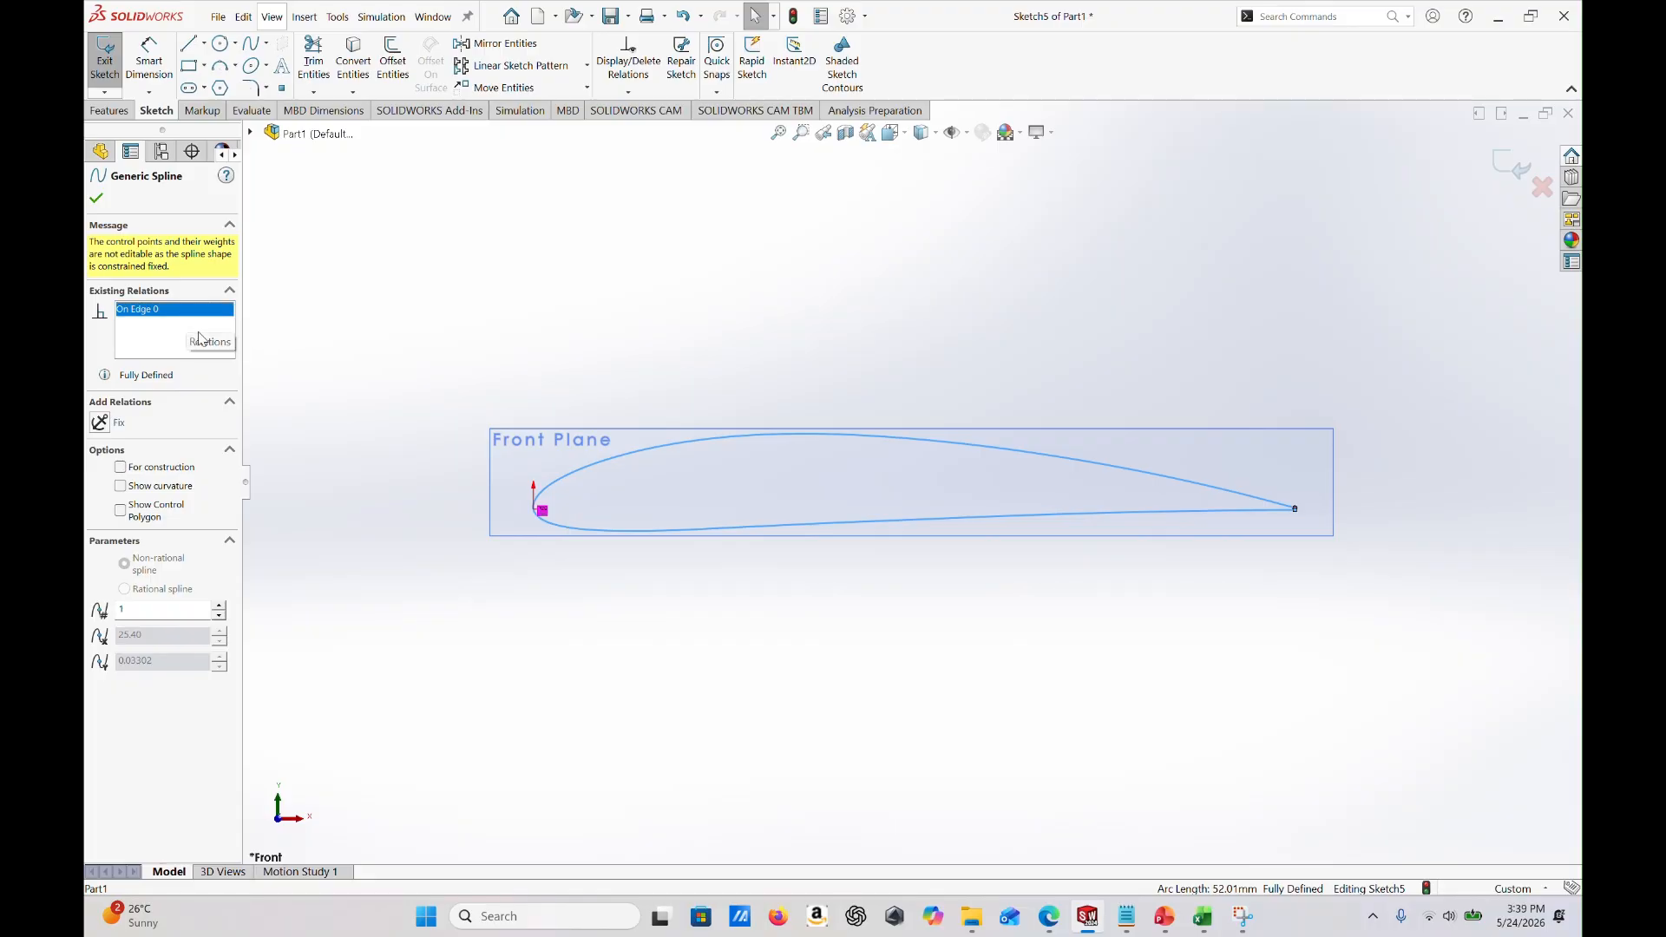
key(Delete)
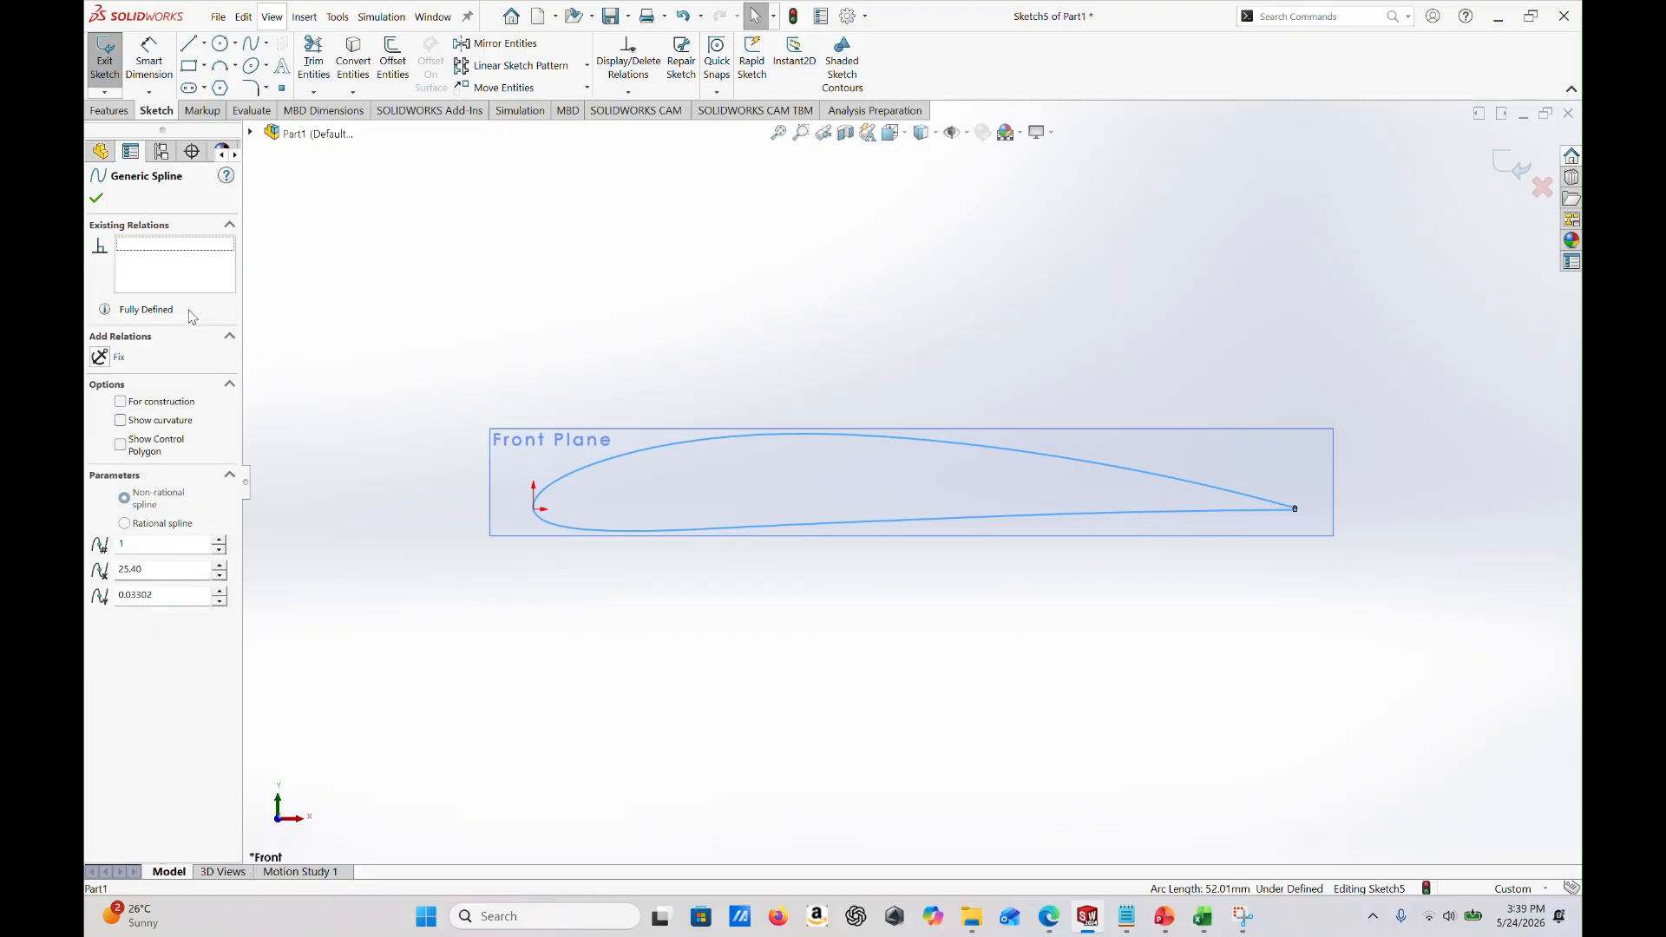
click(95, 200)
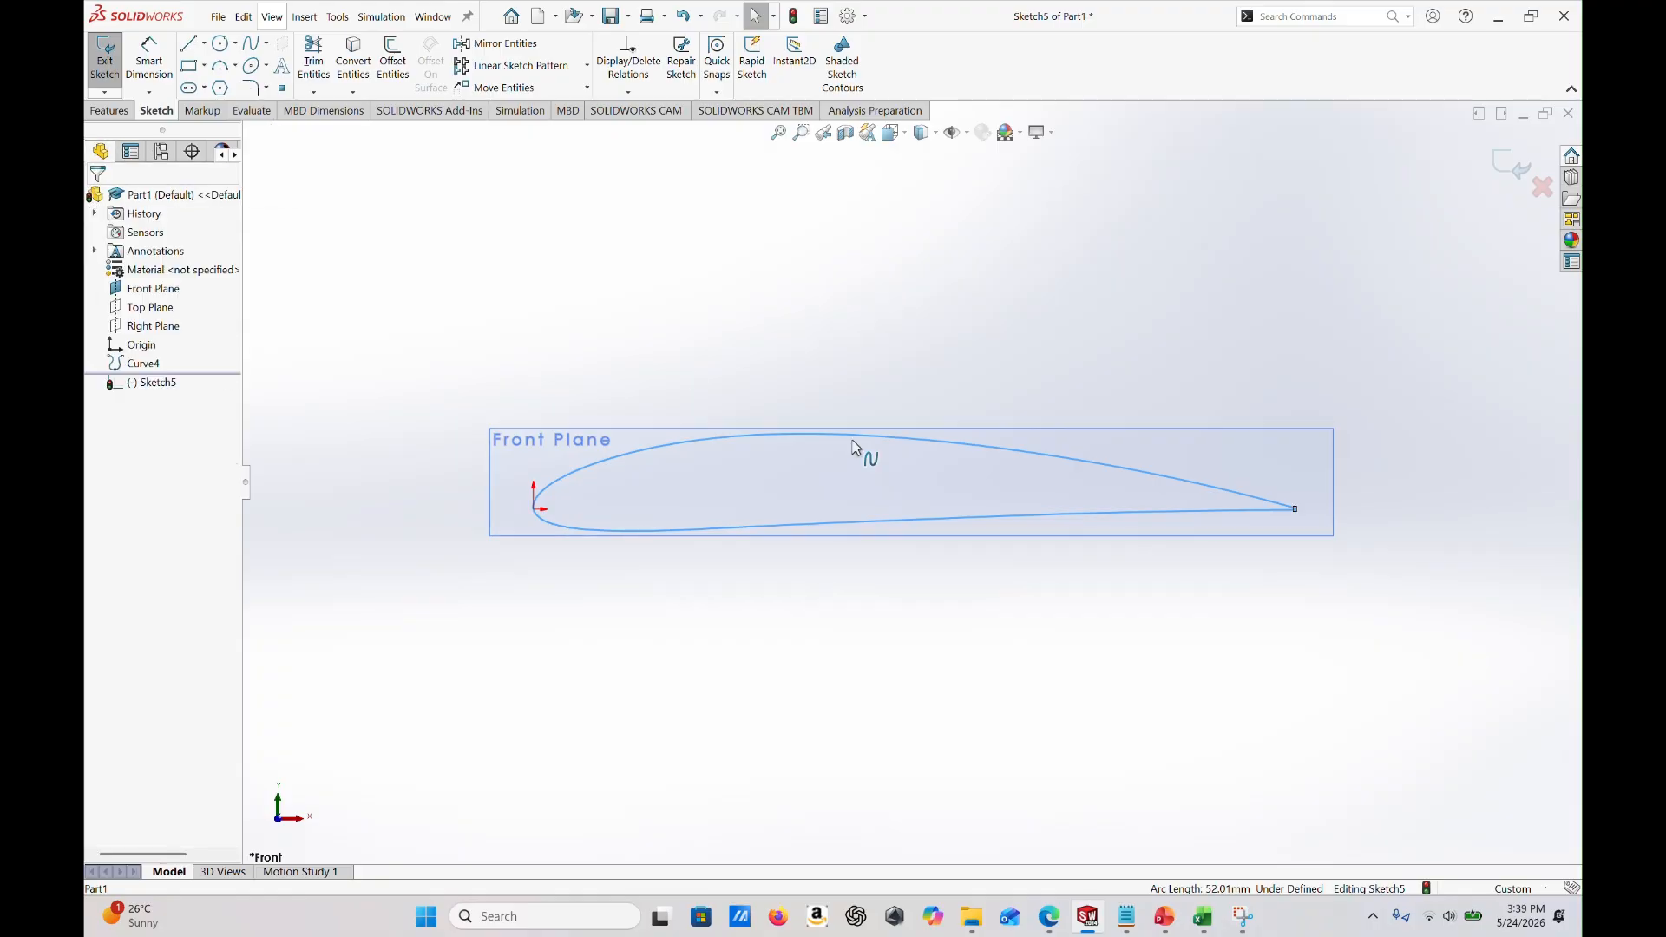
click(351, 428)
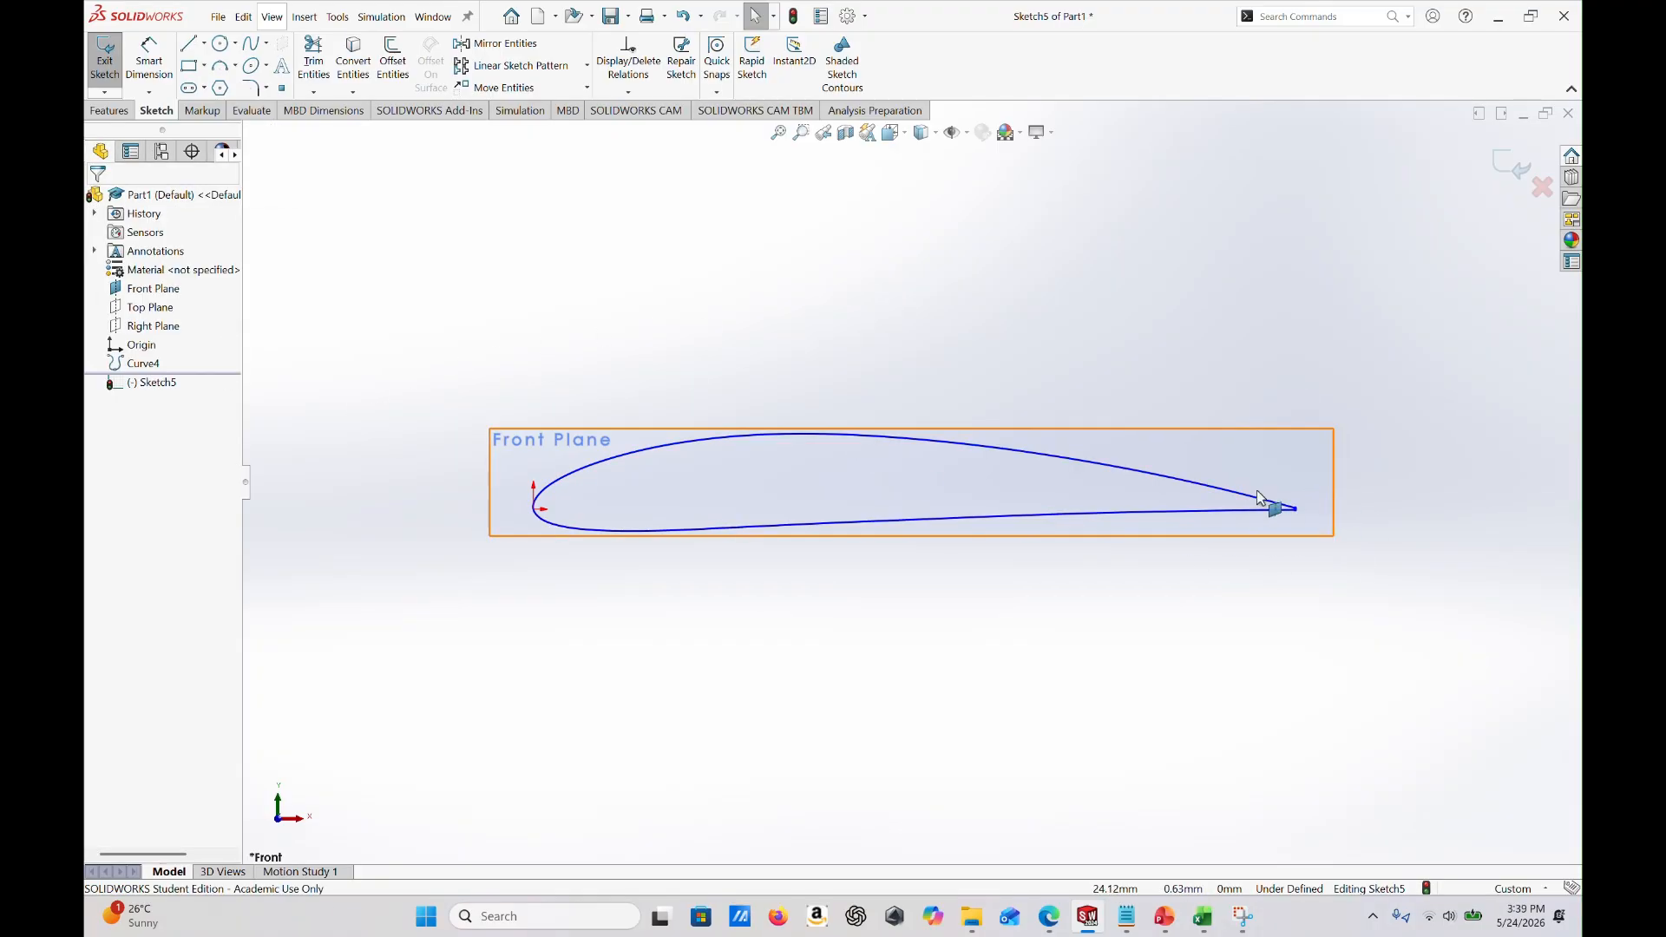
Close the airfoil's open trailing edge with a vertical line joining the spline's upper and lower endpoints.
scroll(1265, 512, down, 5)
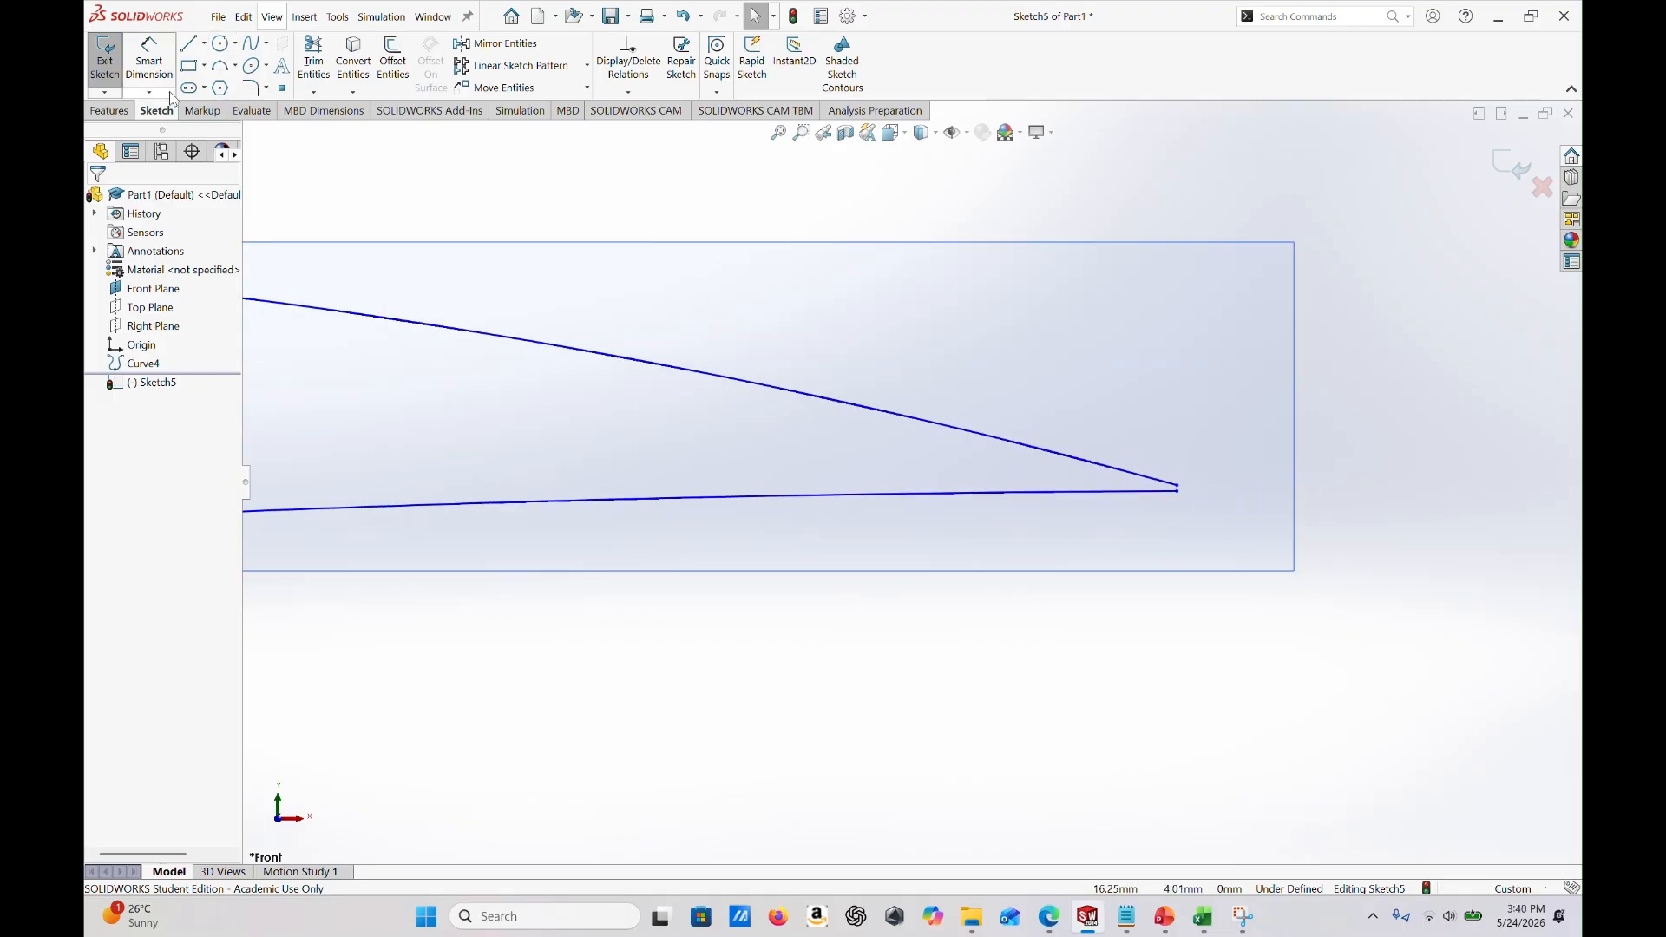
click(188, 44)
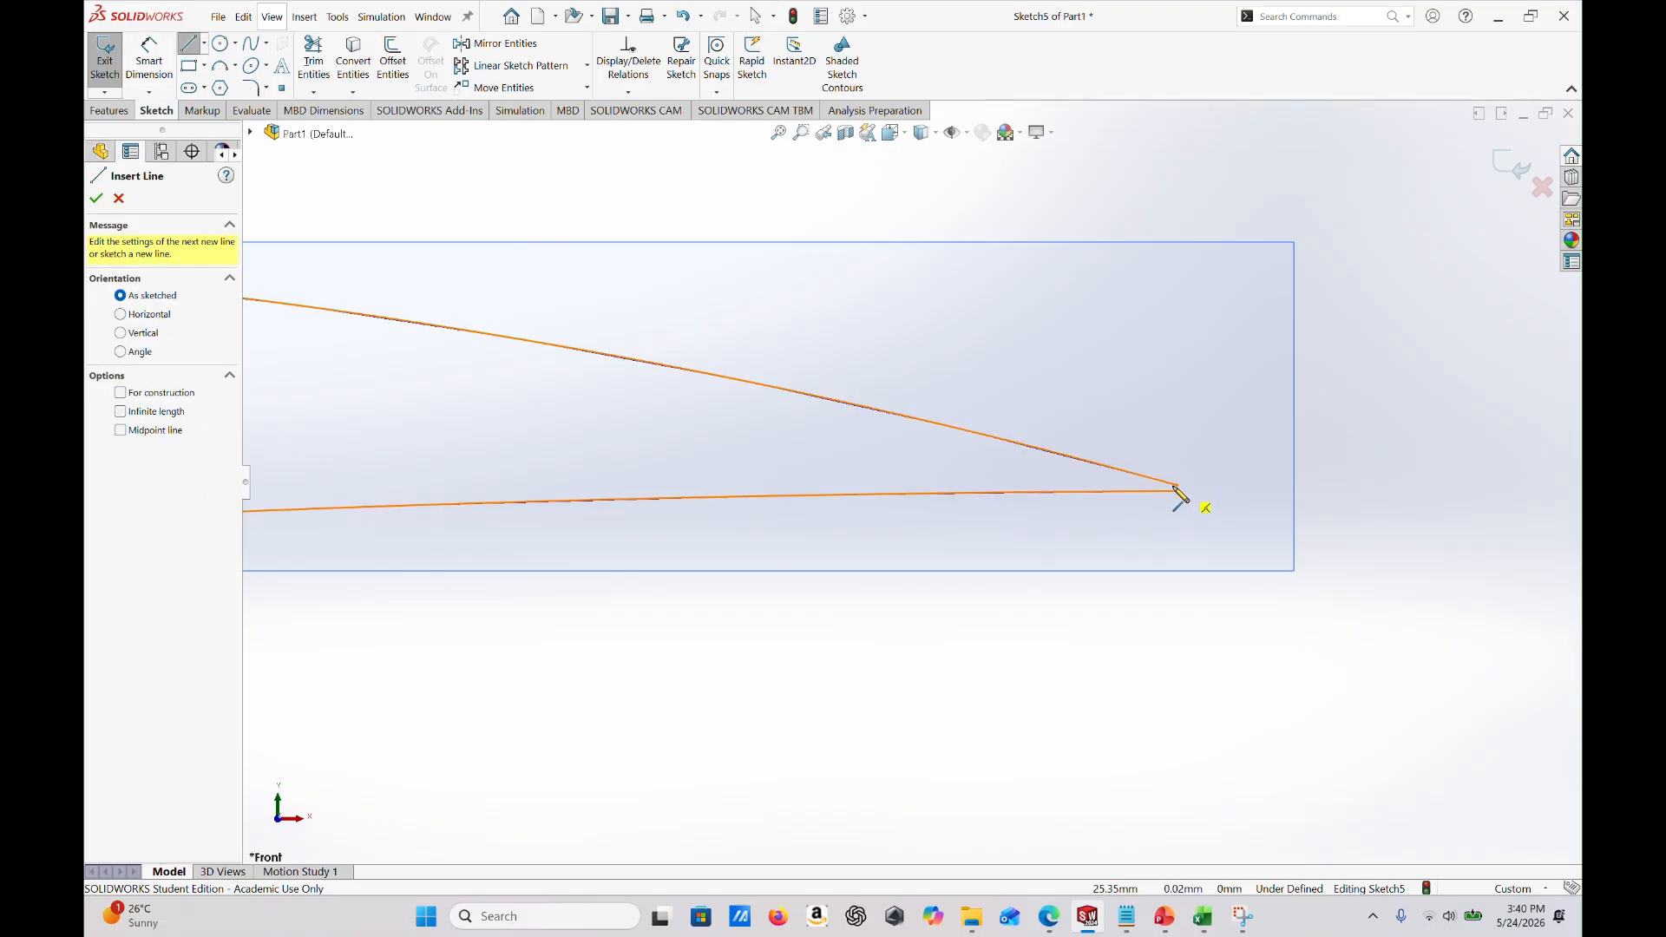
scroll(1186, 500, down, 2)
scroll(1082, 486, down, 2)
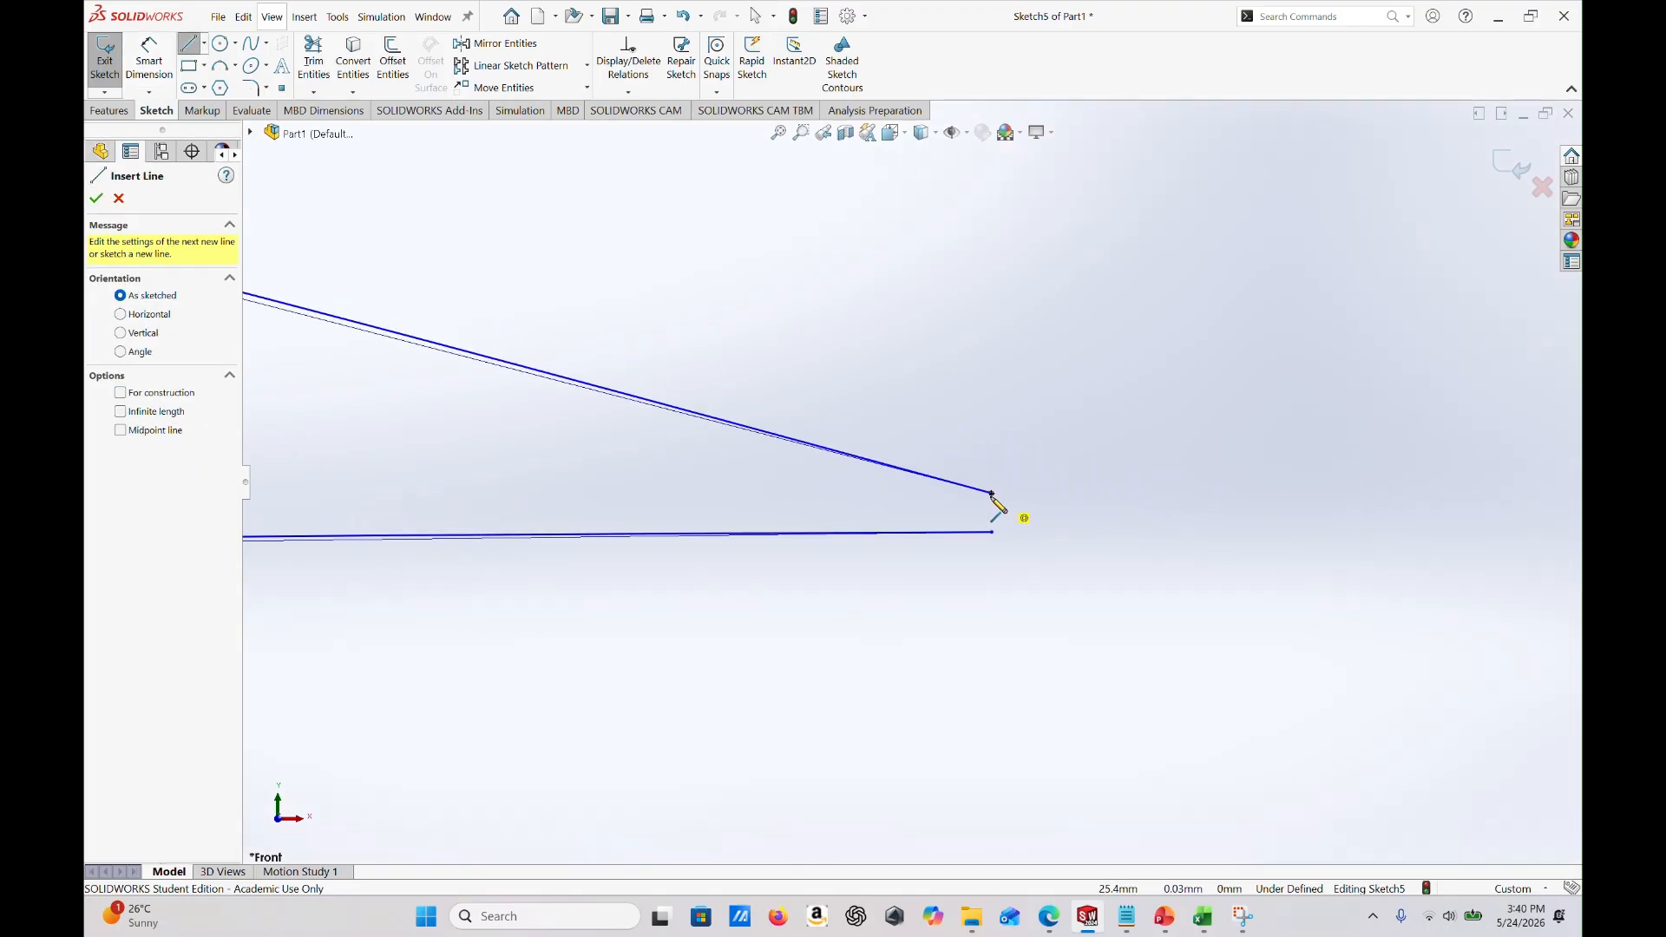
click(992, 493)
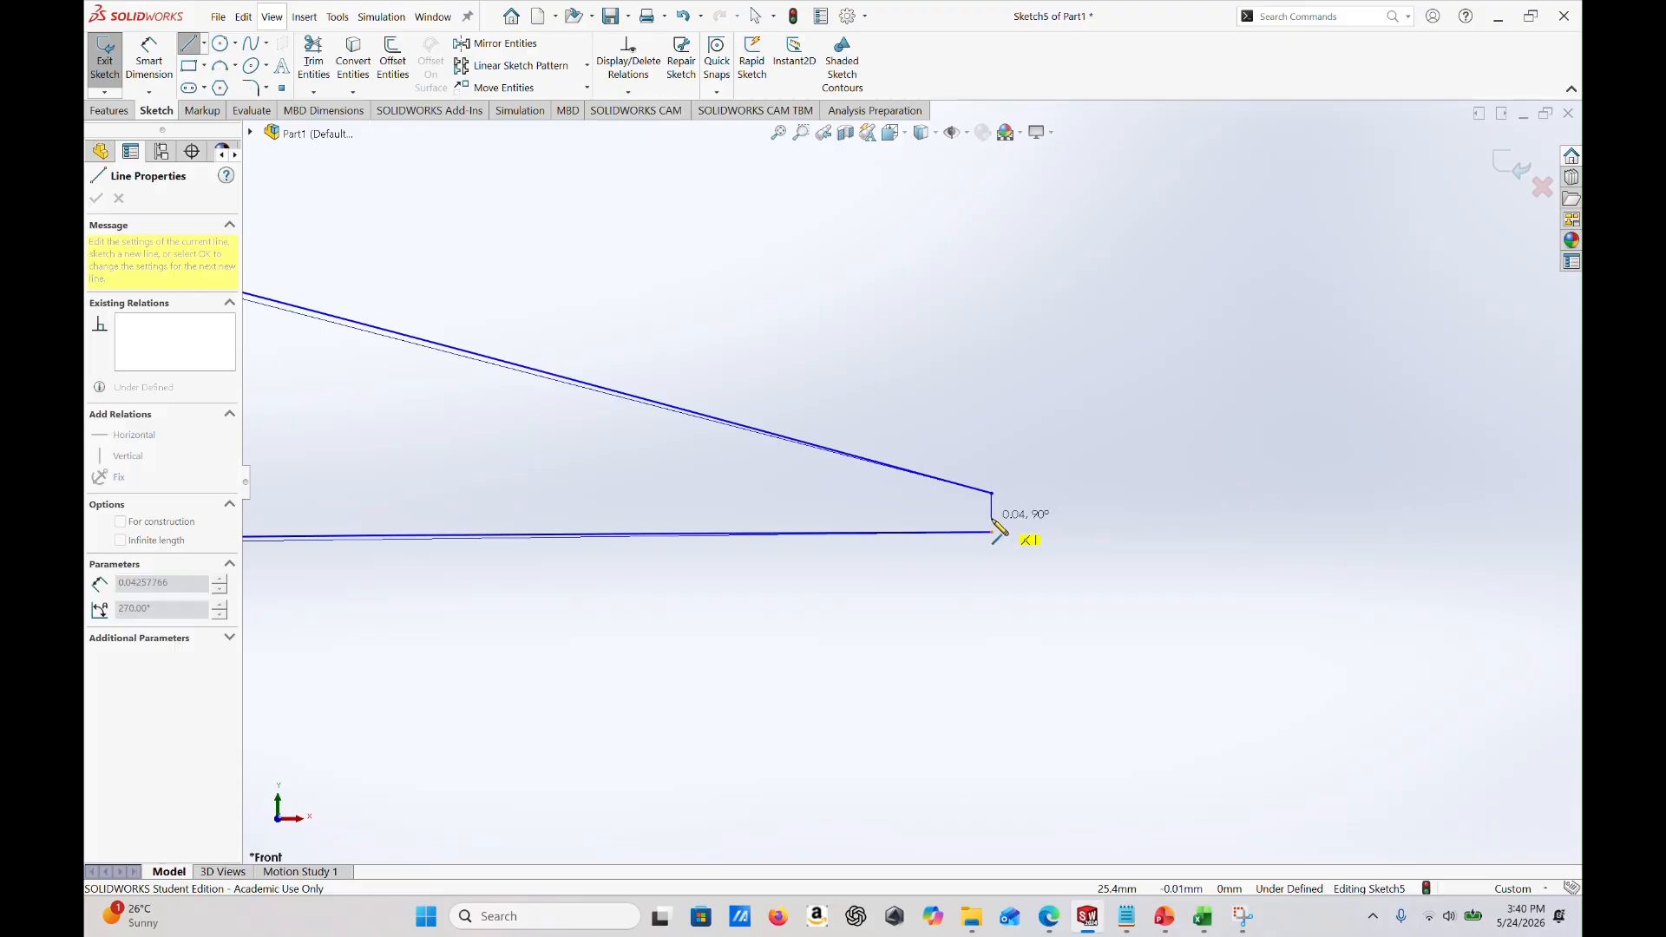
double_click(991, 532)
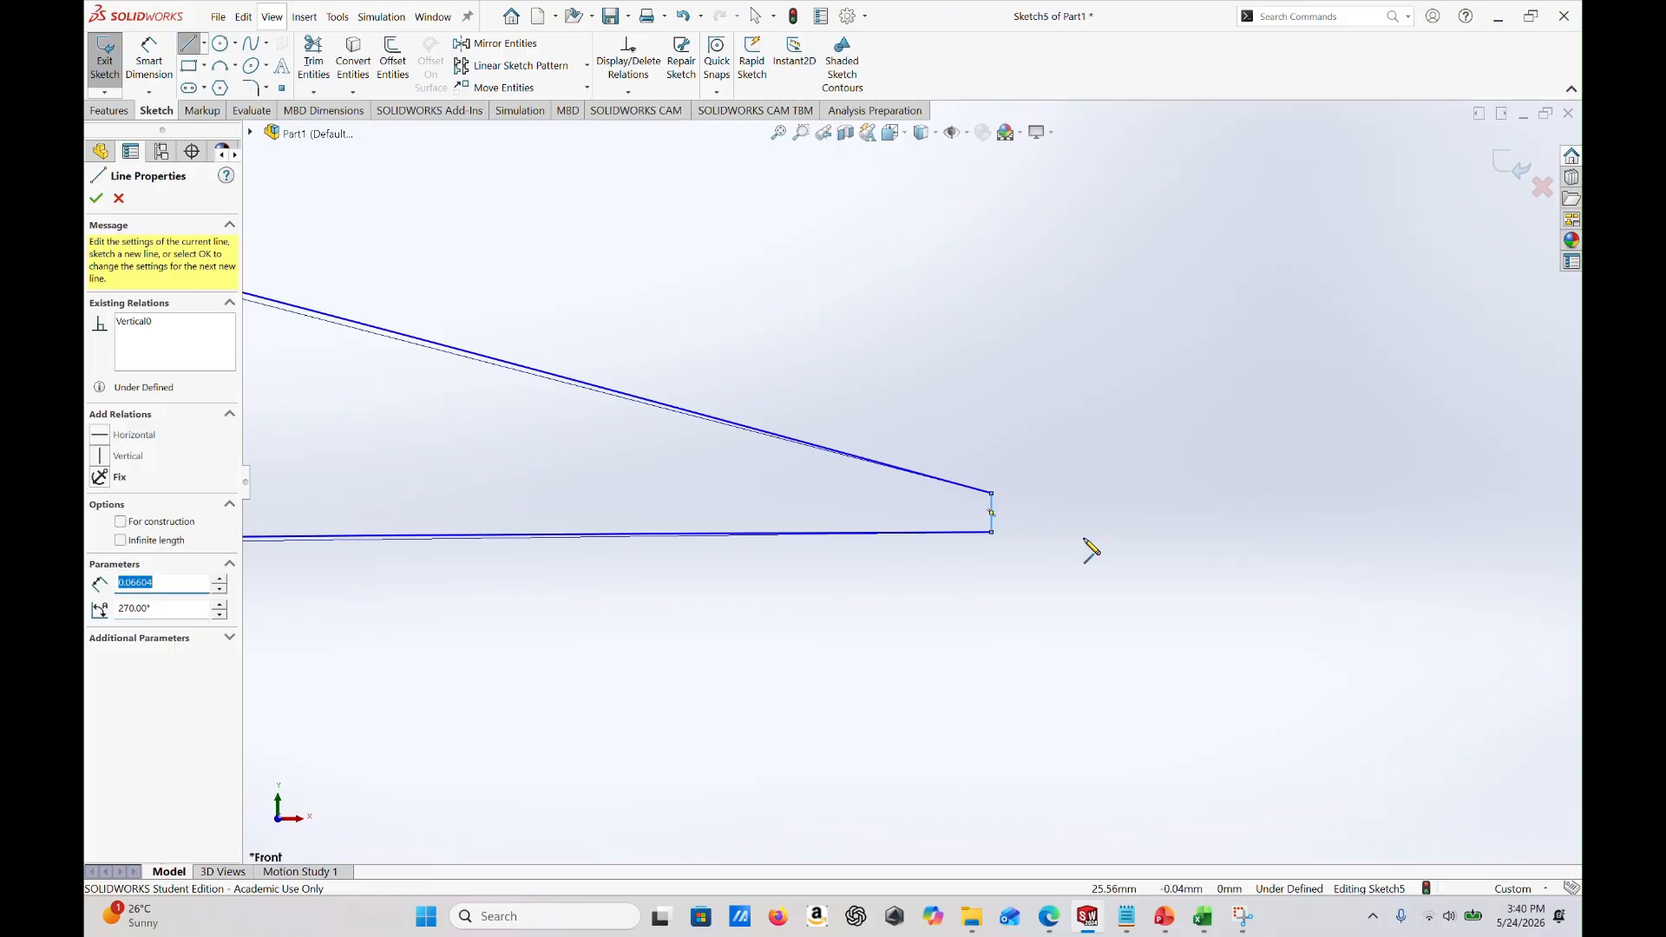
click(96, 199)
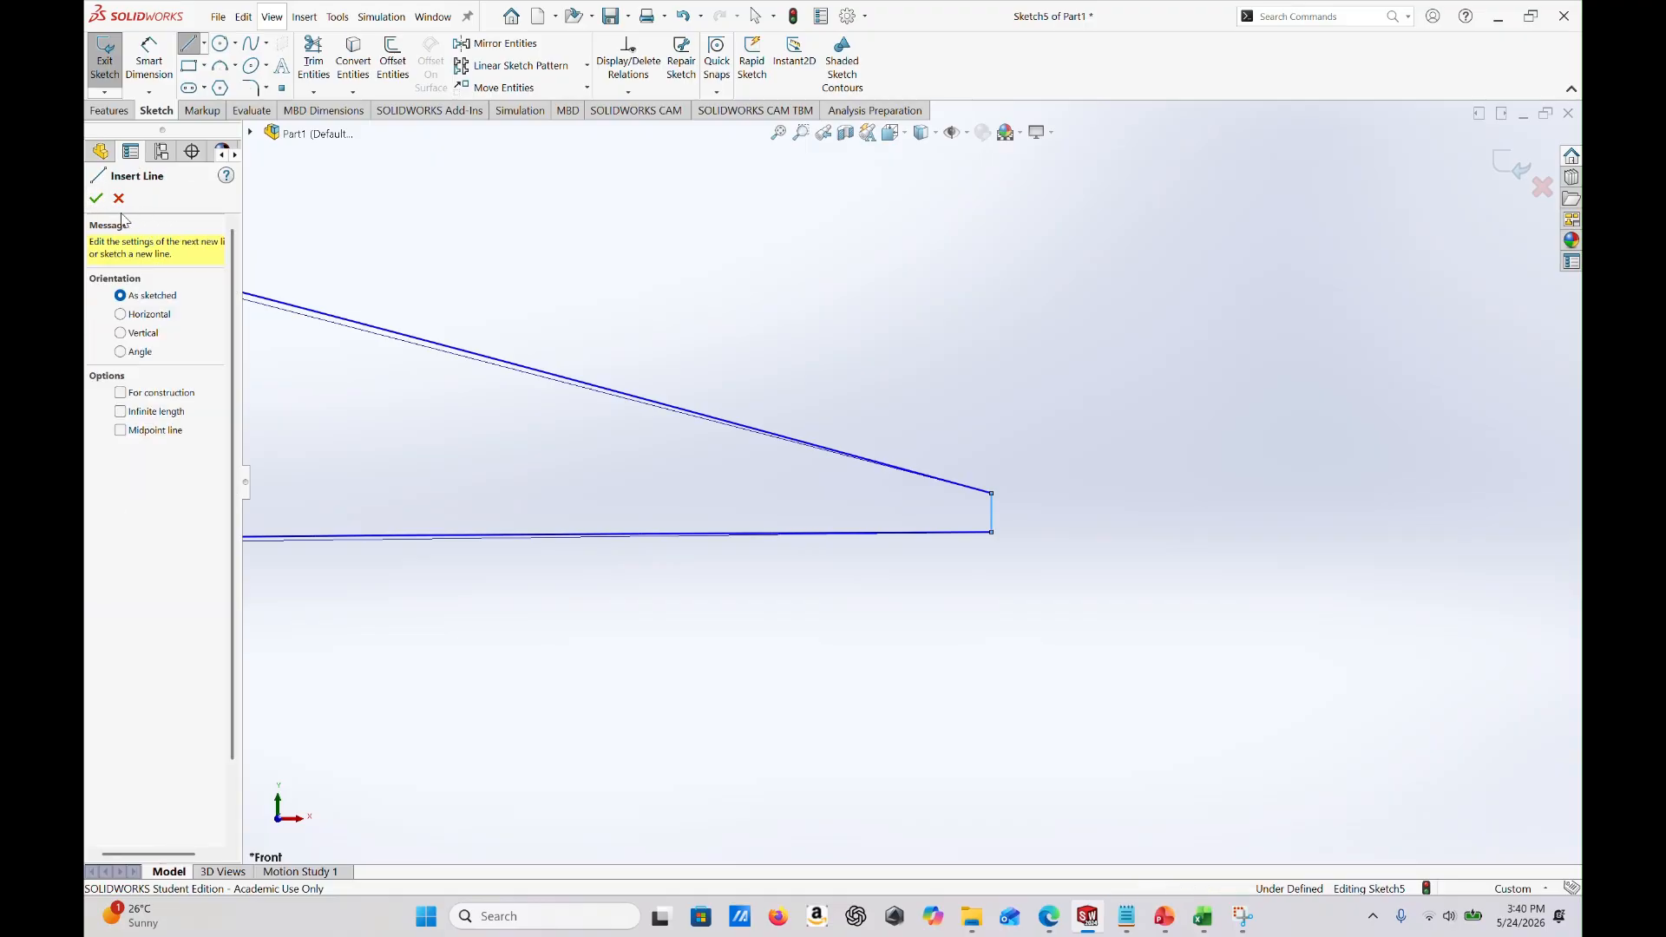
click(96, 198)
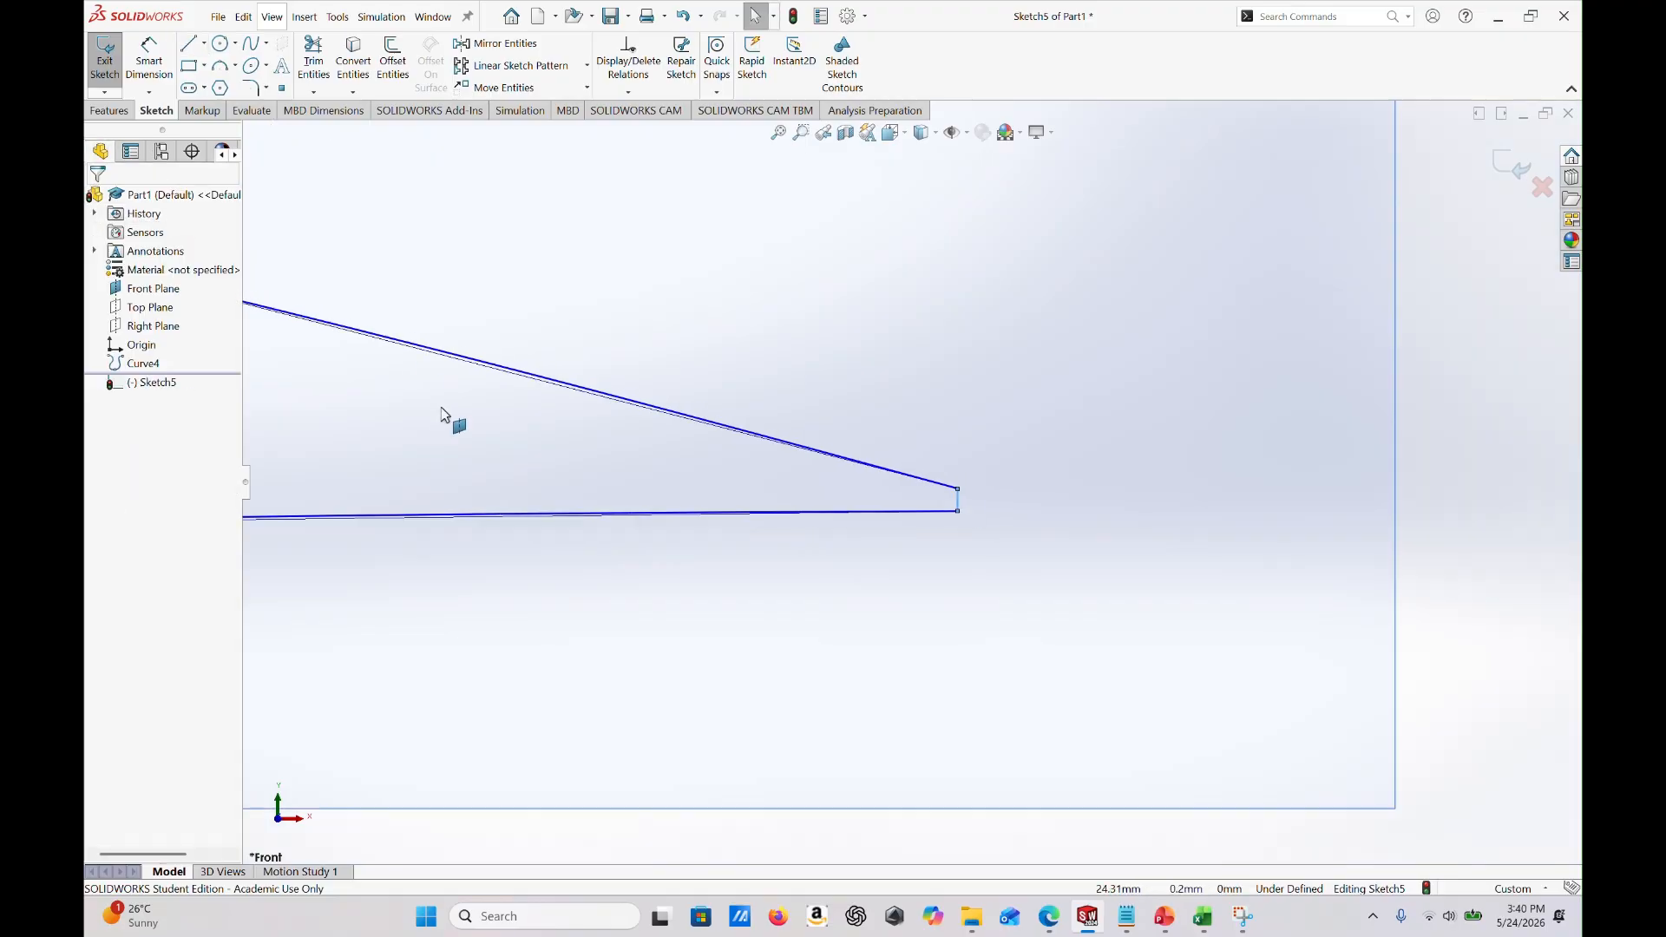
Examine the whole airfoil profile and its trailing edge to check that the outline is closed.
scroll(442, 415, up, 5)
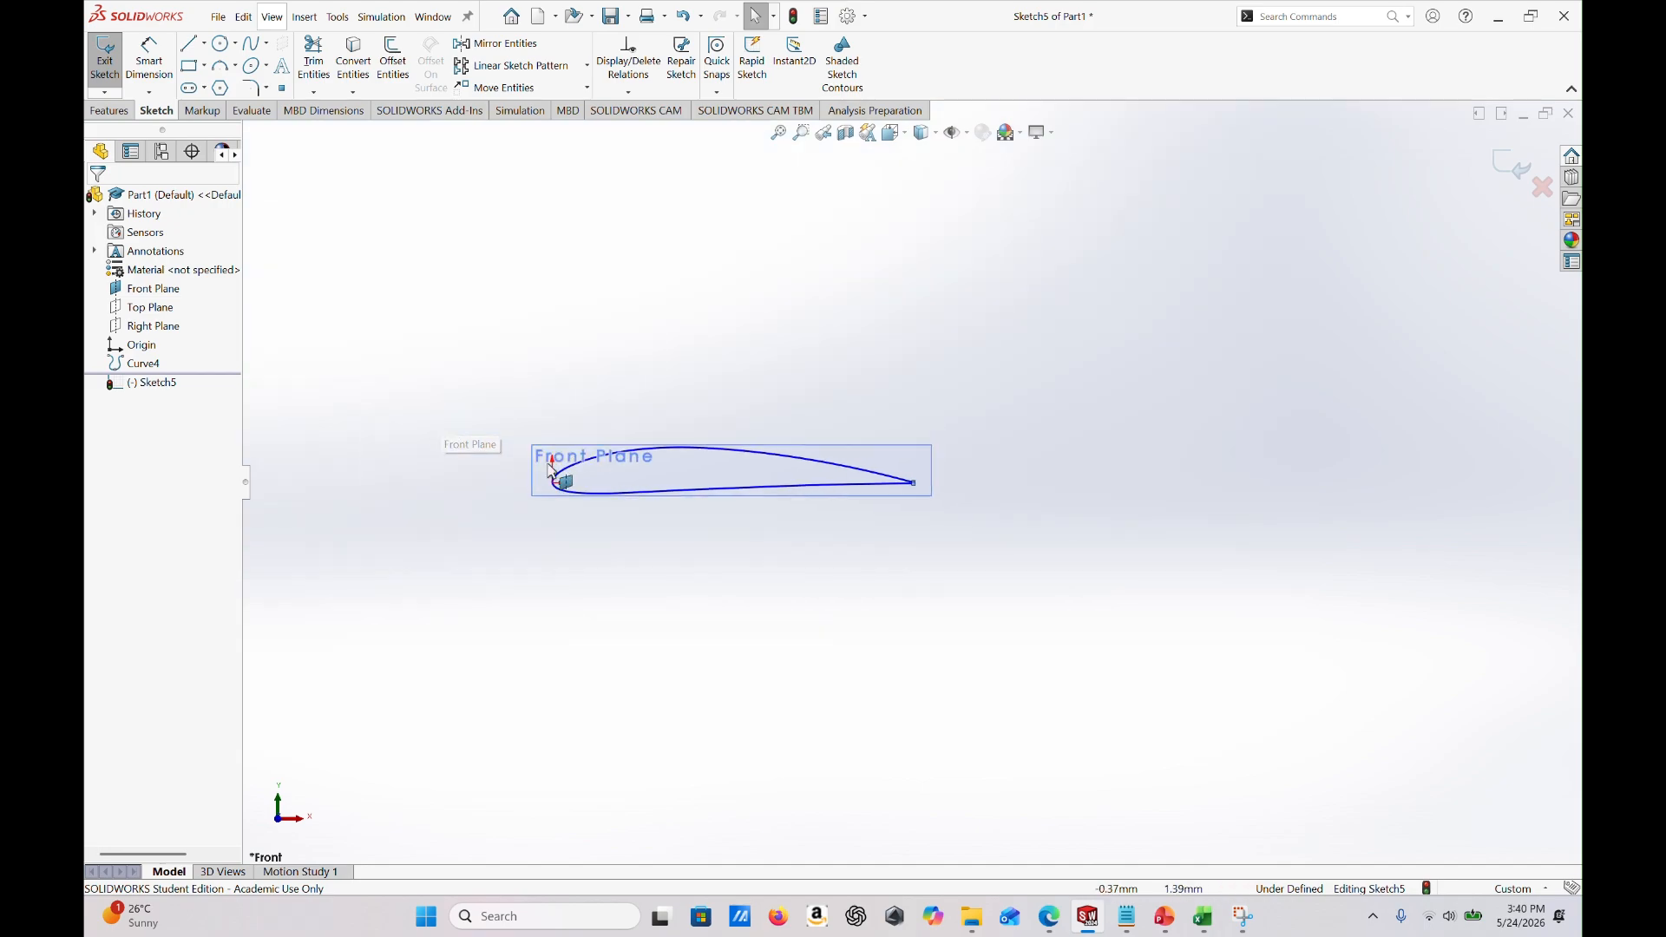
scroll(550, 469, down, 4)
scroll(868, 539, up, 3)
scroll(1184, 510, down, 4)
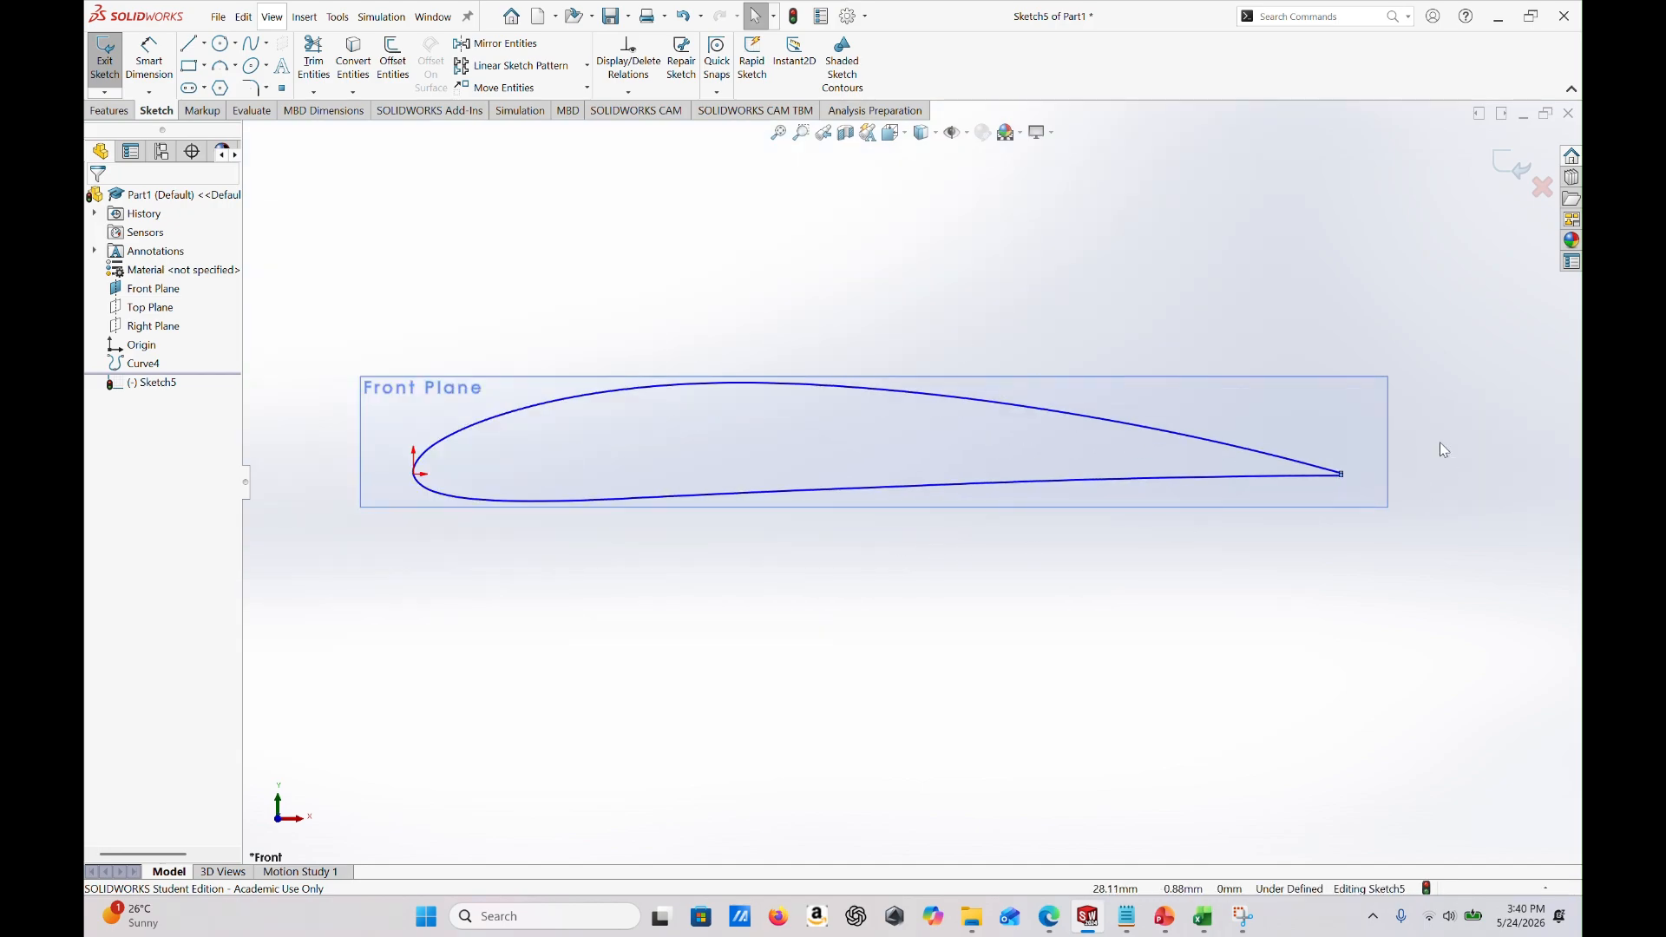
scroll(1383, 524, down, 3)
scroll(1096, 387, down, 2)
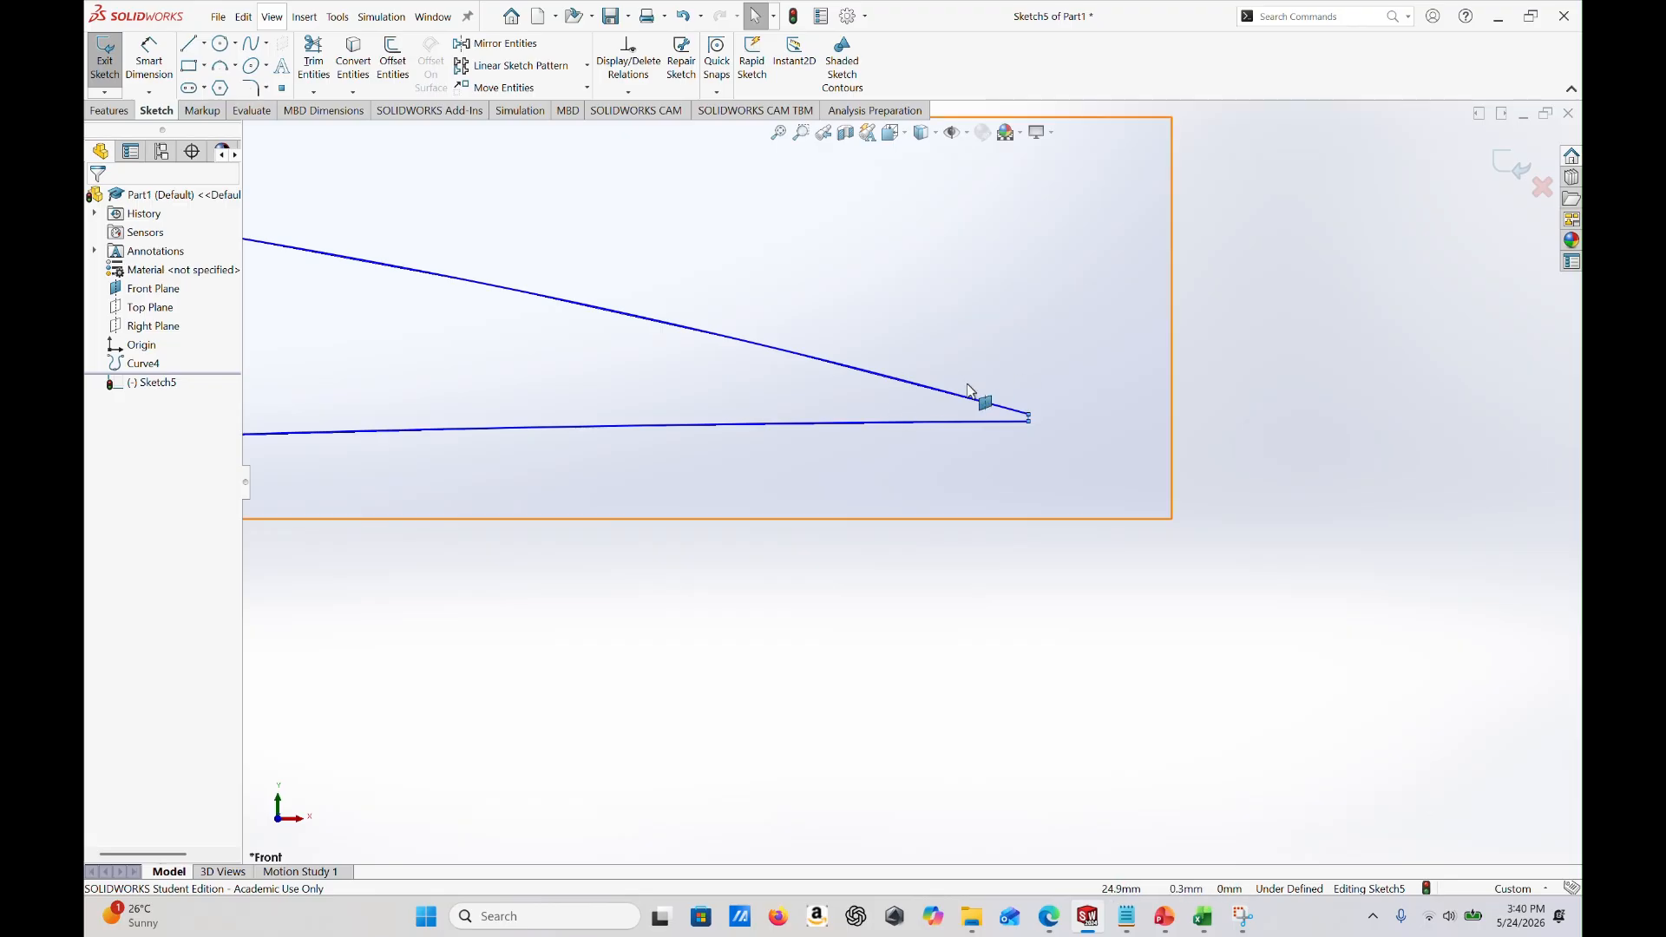
scroll(1056, 426, down, 3)
scroll(937, 444, down, 3)
scroll(965, 511, up, 7)
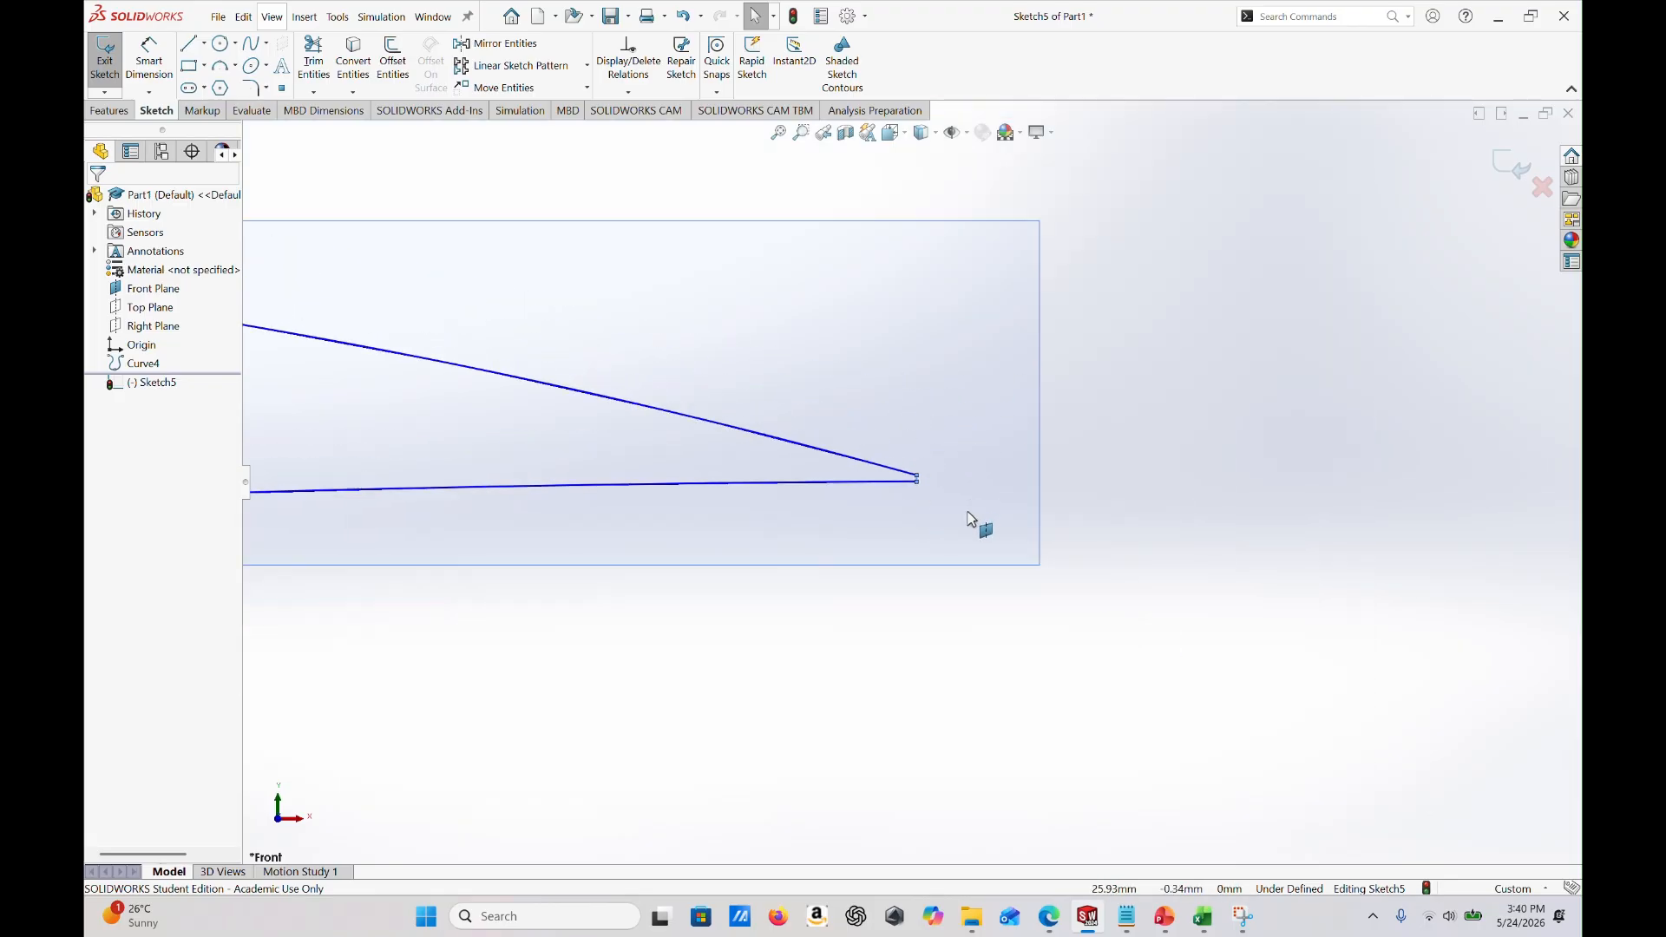
Exit the airfoil sketch and clear its selection.
click(1509, 165)
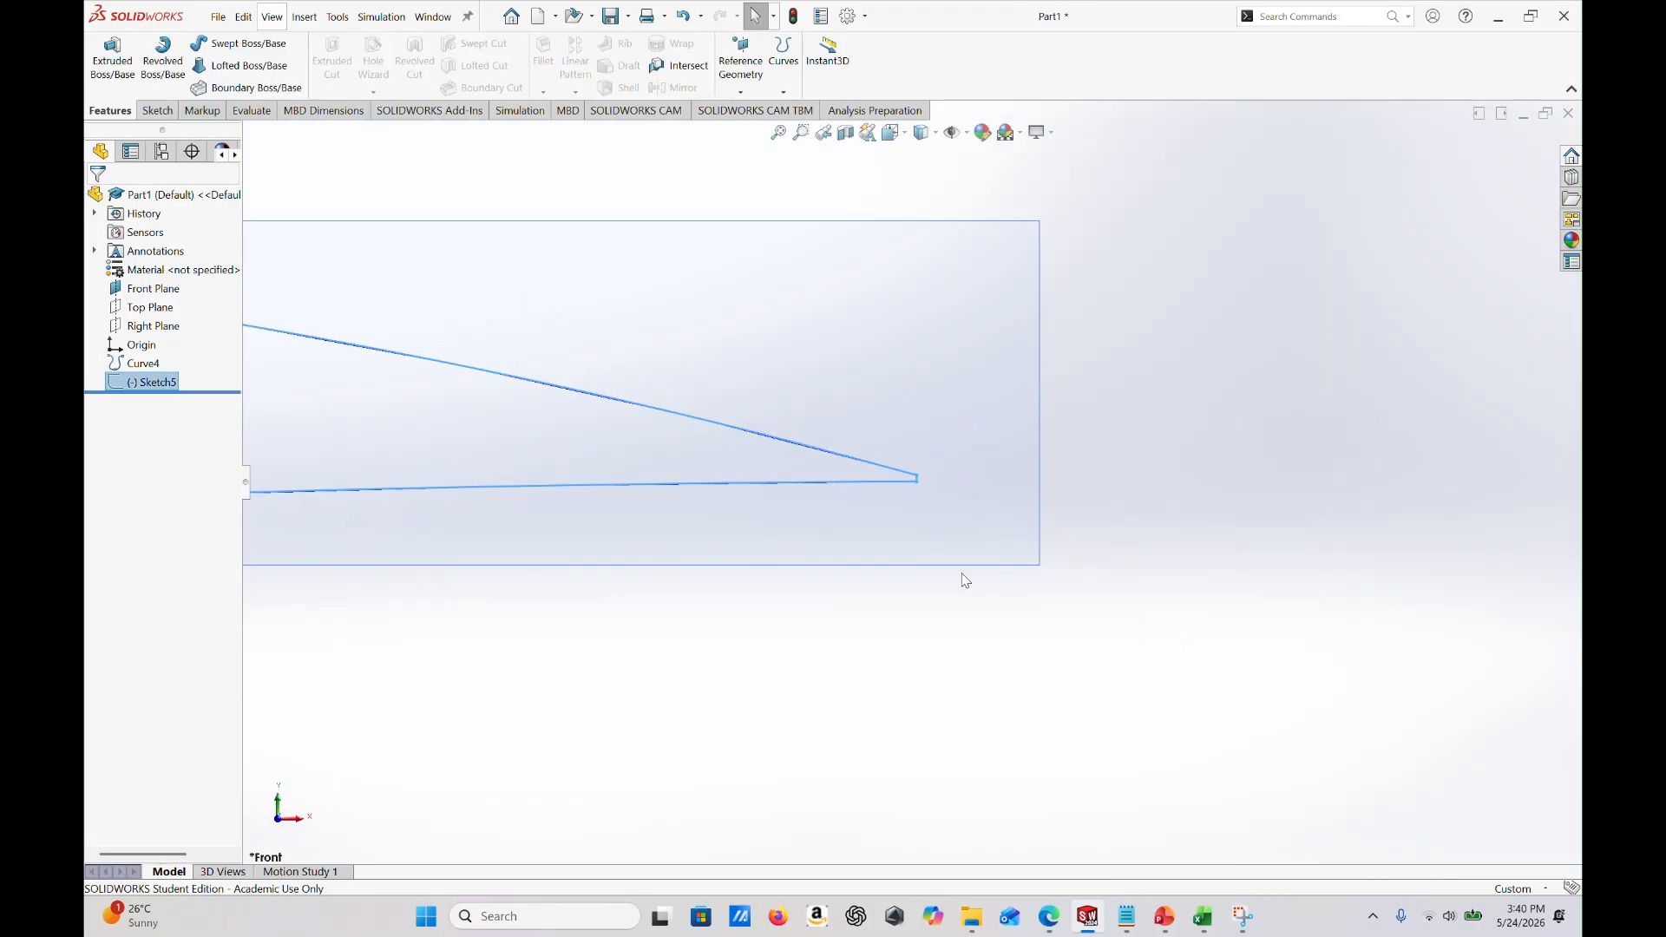
scroll(742, 562, up, 3)
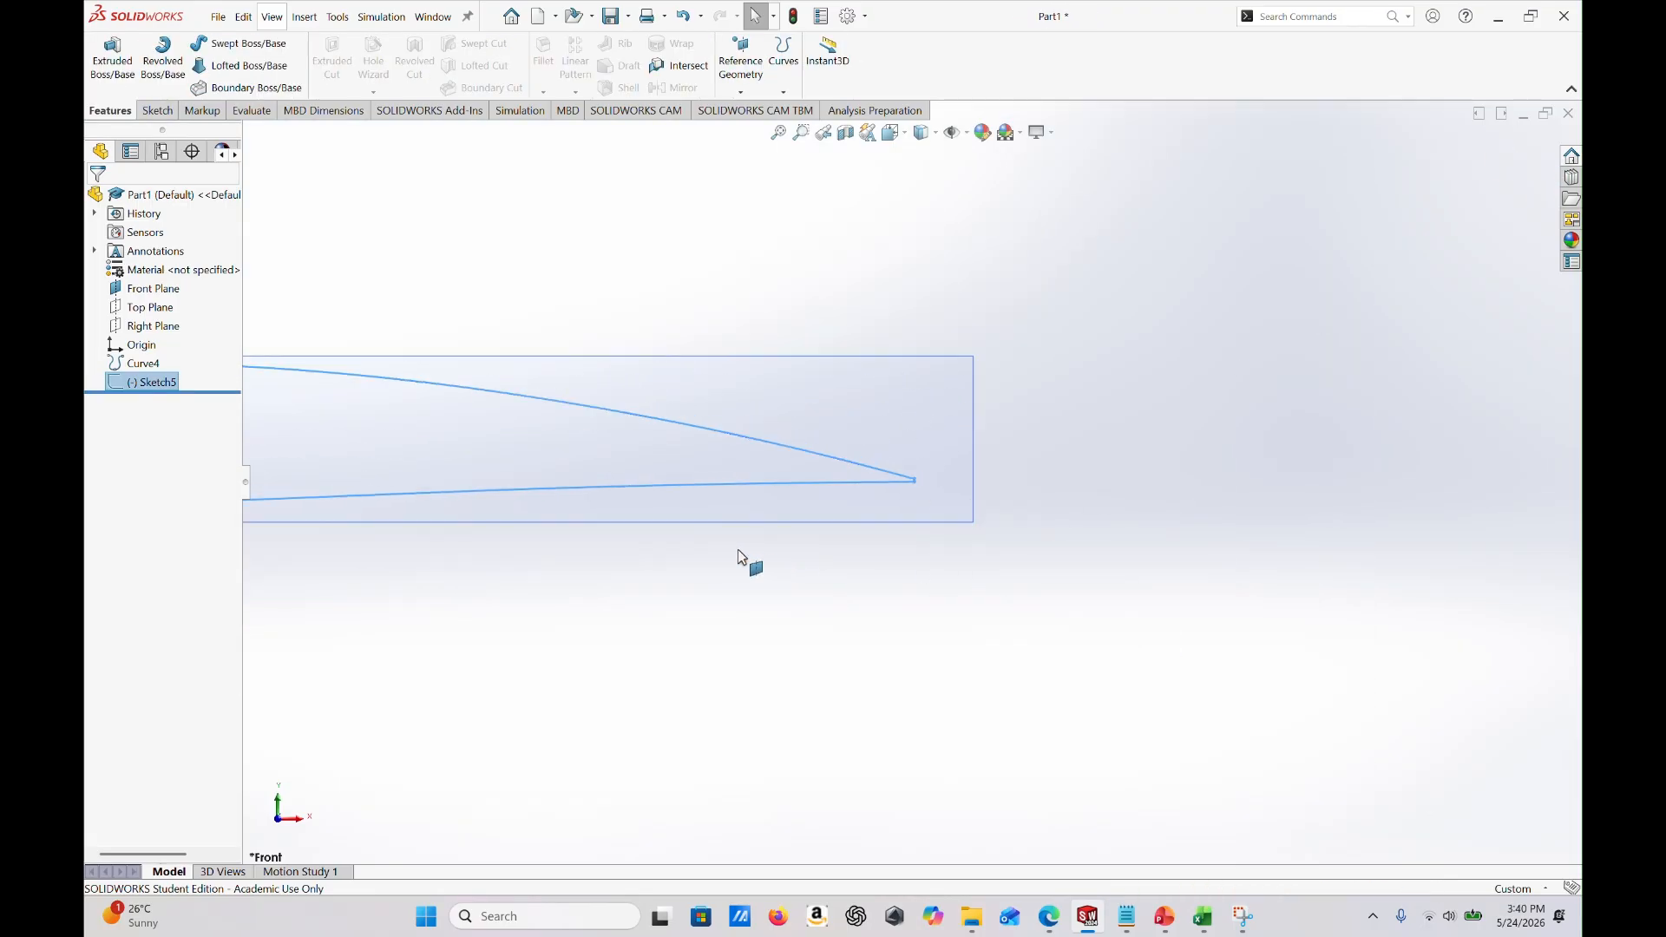
click(469, 545)
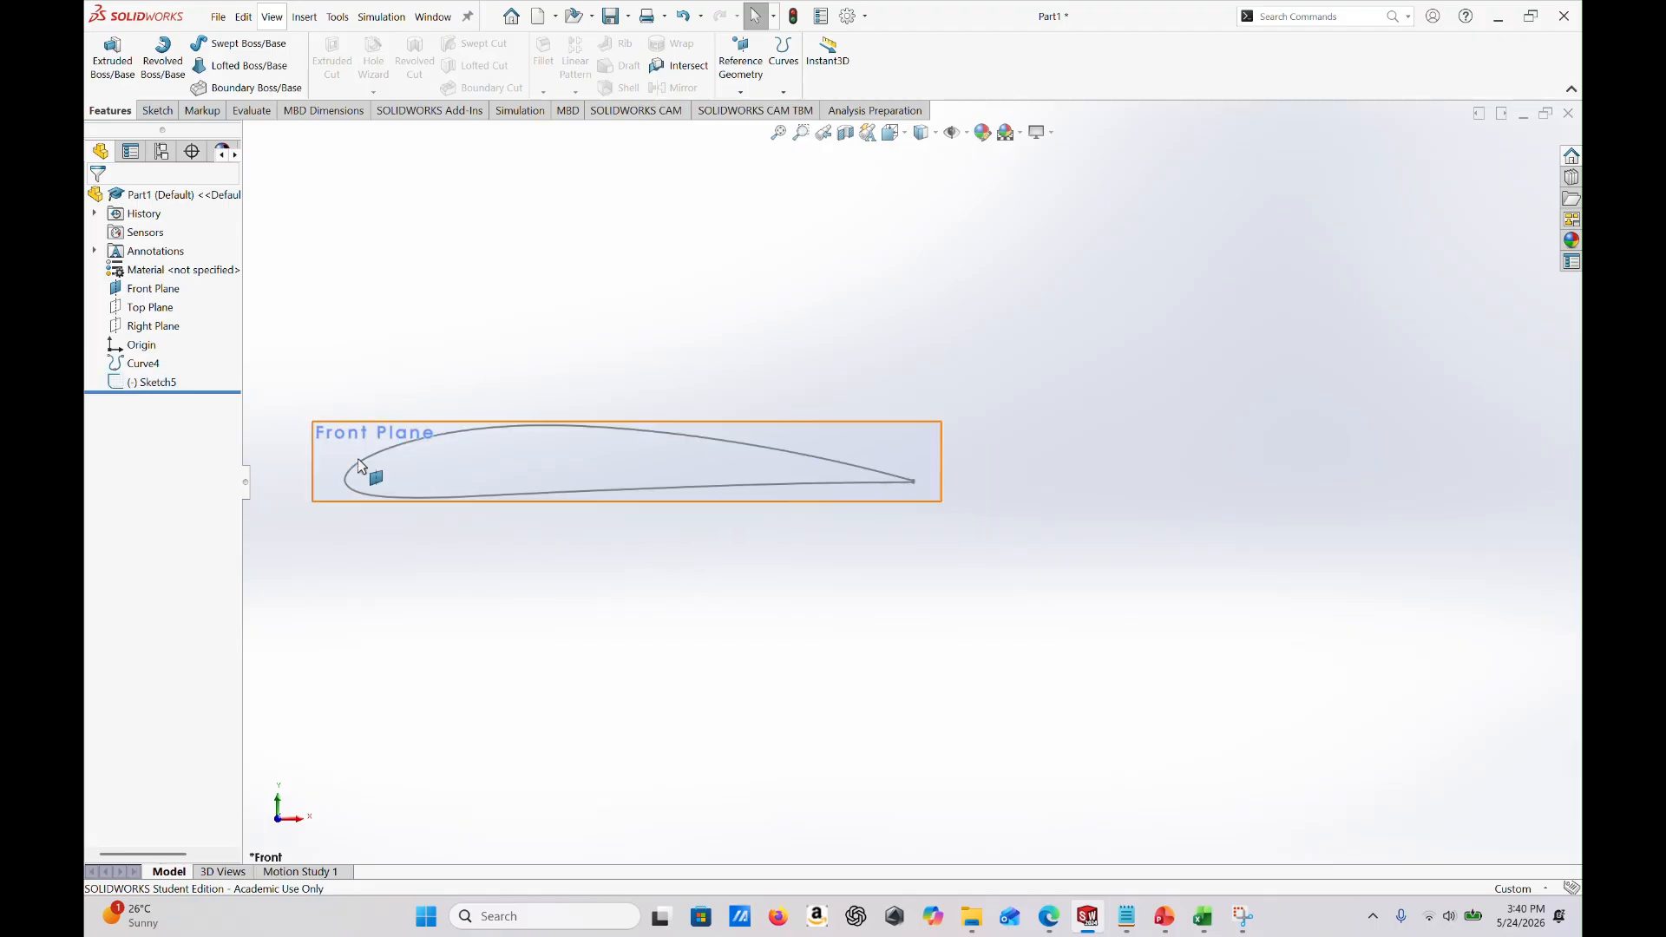
Delete the original imported curve Curve4 from the part, keeping the airfoil sketch.
click(132, 368)
right_click(131, 366)
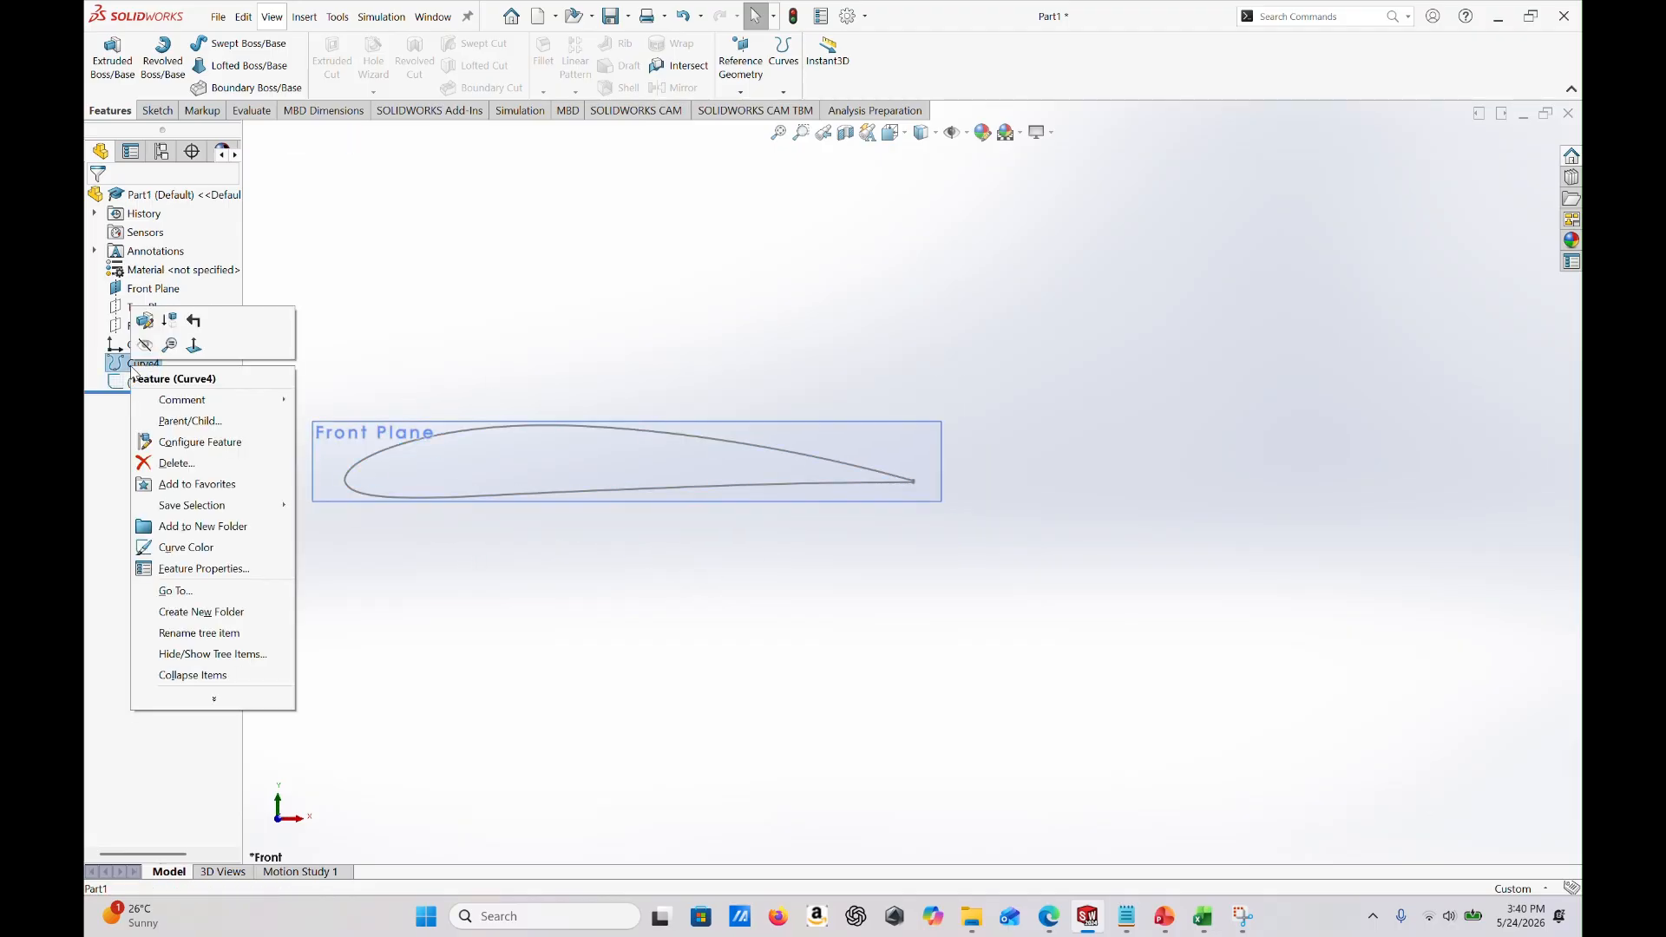
click(170, 463)
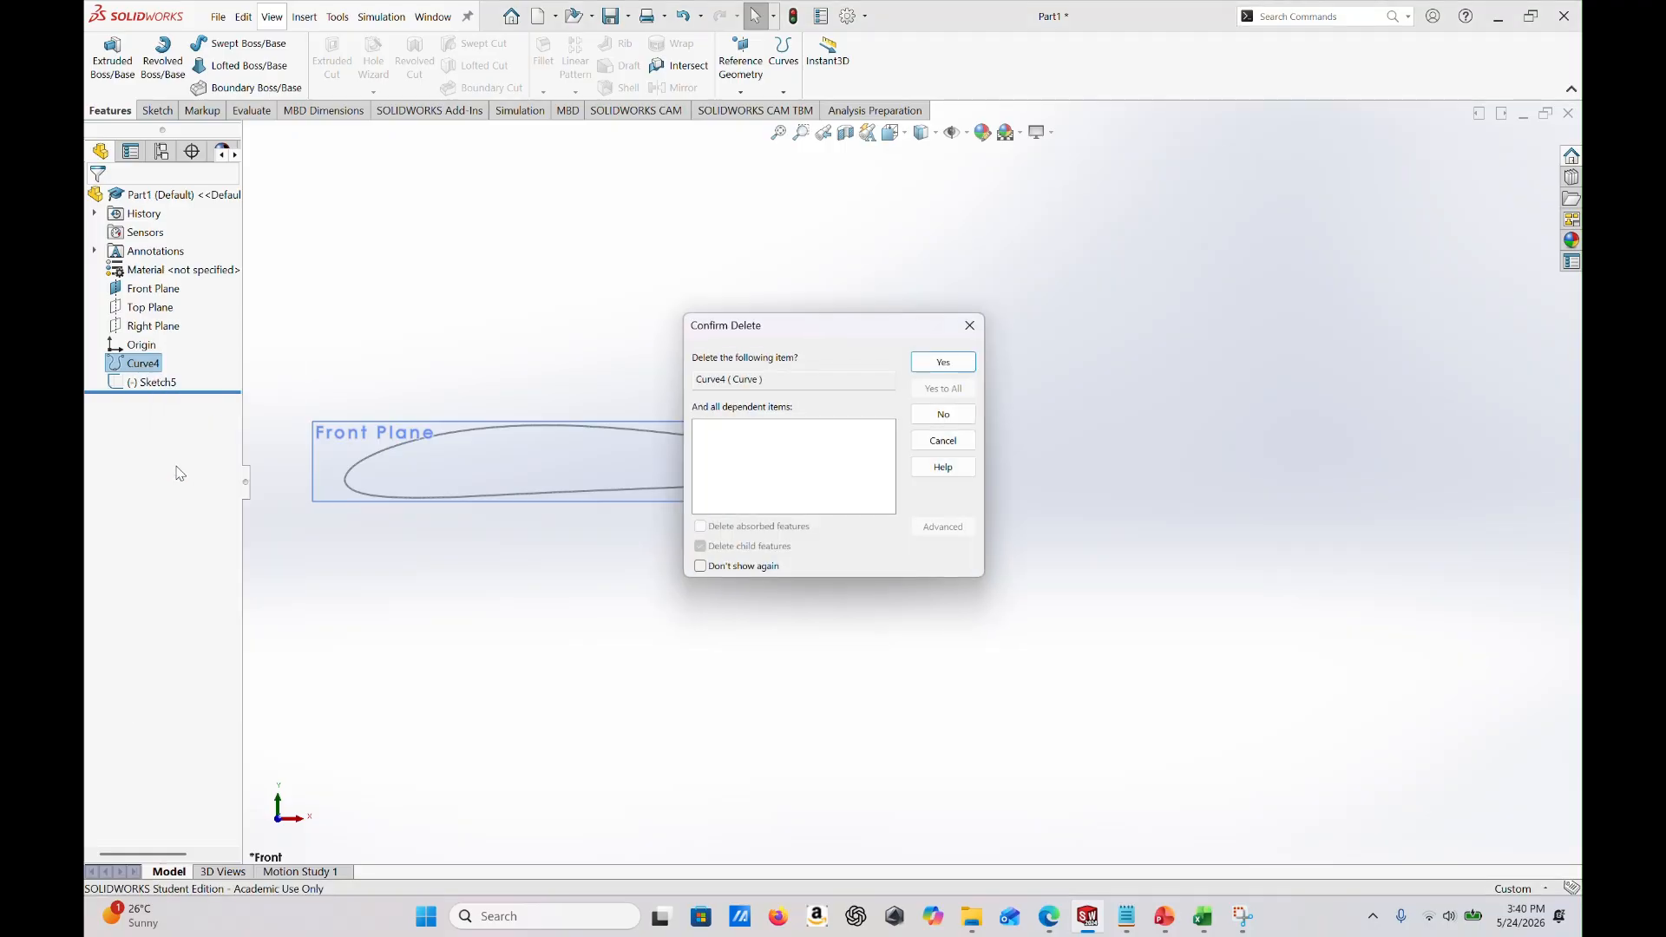
click(943, 363)
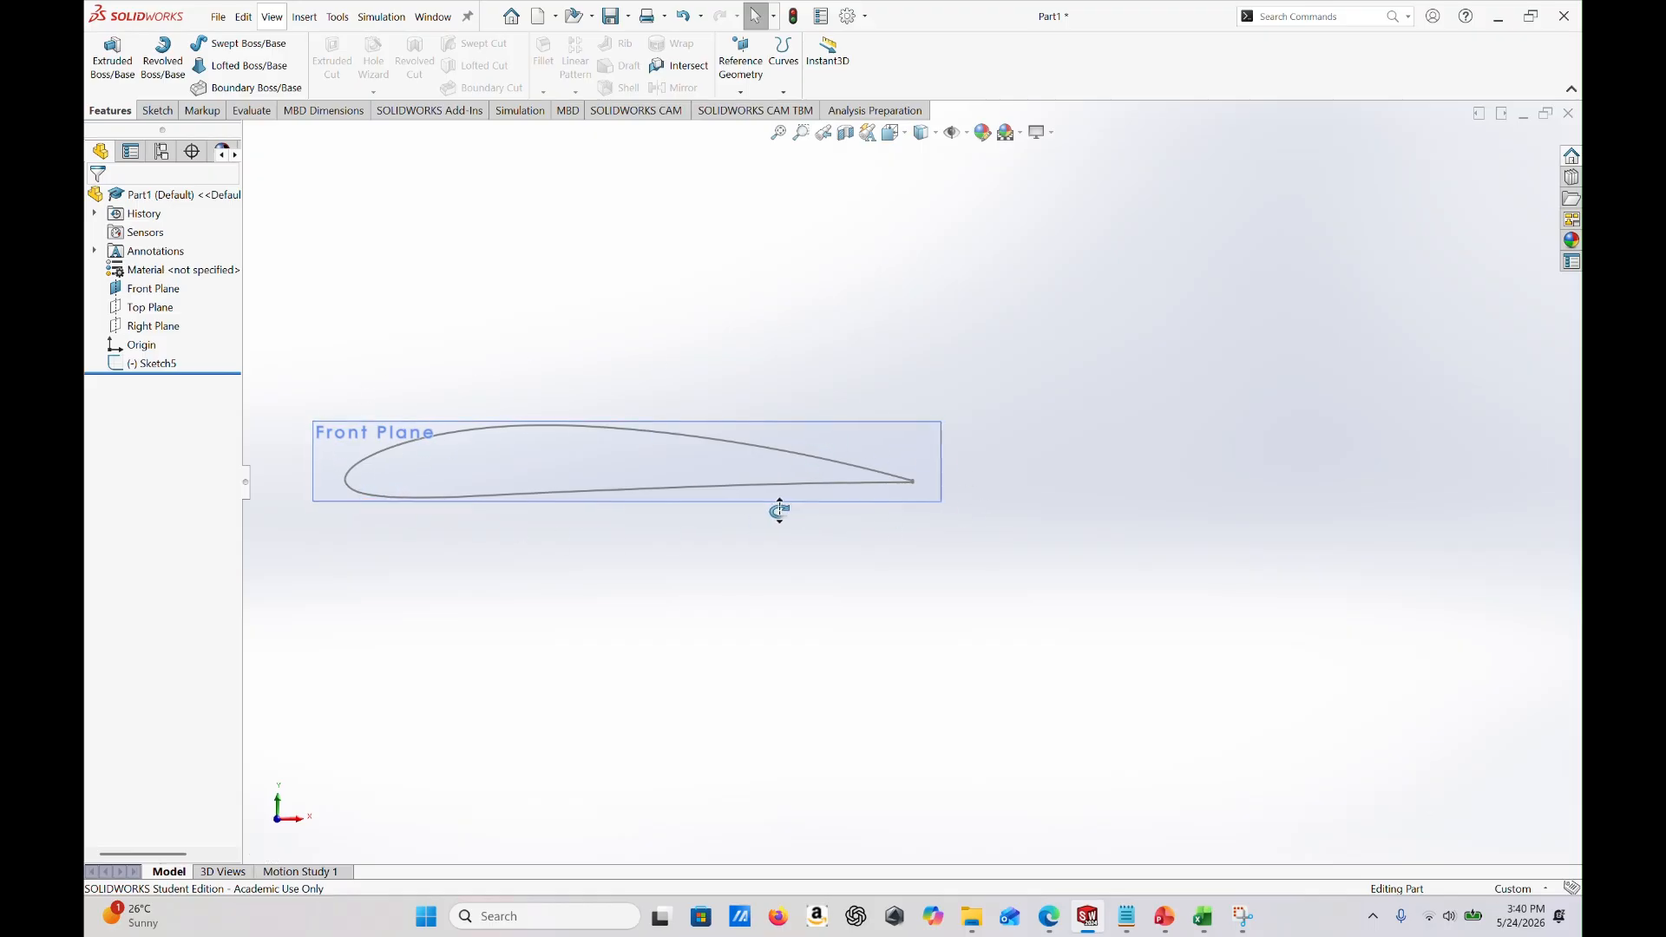
Inspect the remaining airfoil sketch up close at the trailing edge and as a whole.
mouse_move(777, 509)
middle_down()
mouse_move(669, 528)
mouse_move(822, 509)
mouse_move(796, 509)
middle_up()
scroll(926, 483, down, 5)
scroll(937, 493, down, 7)
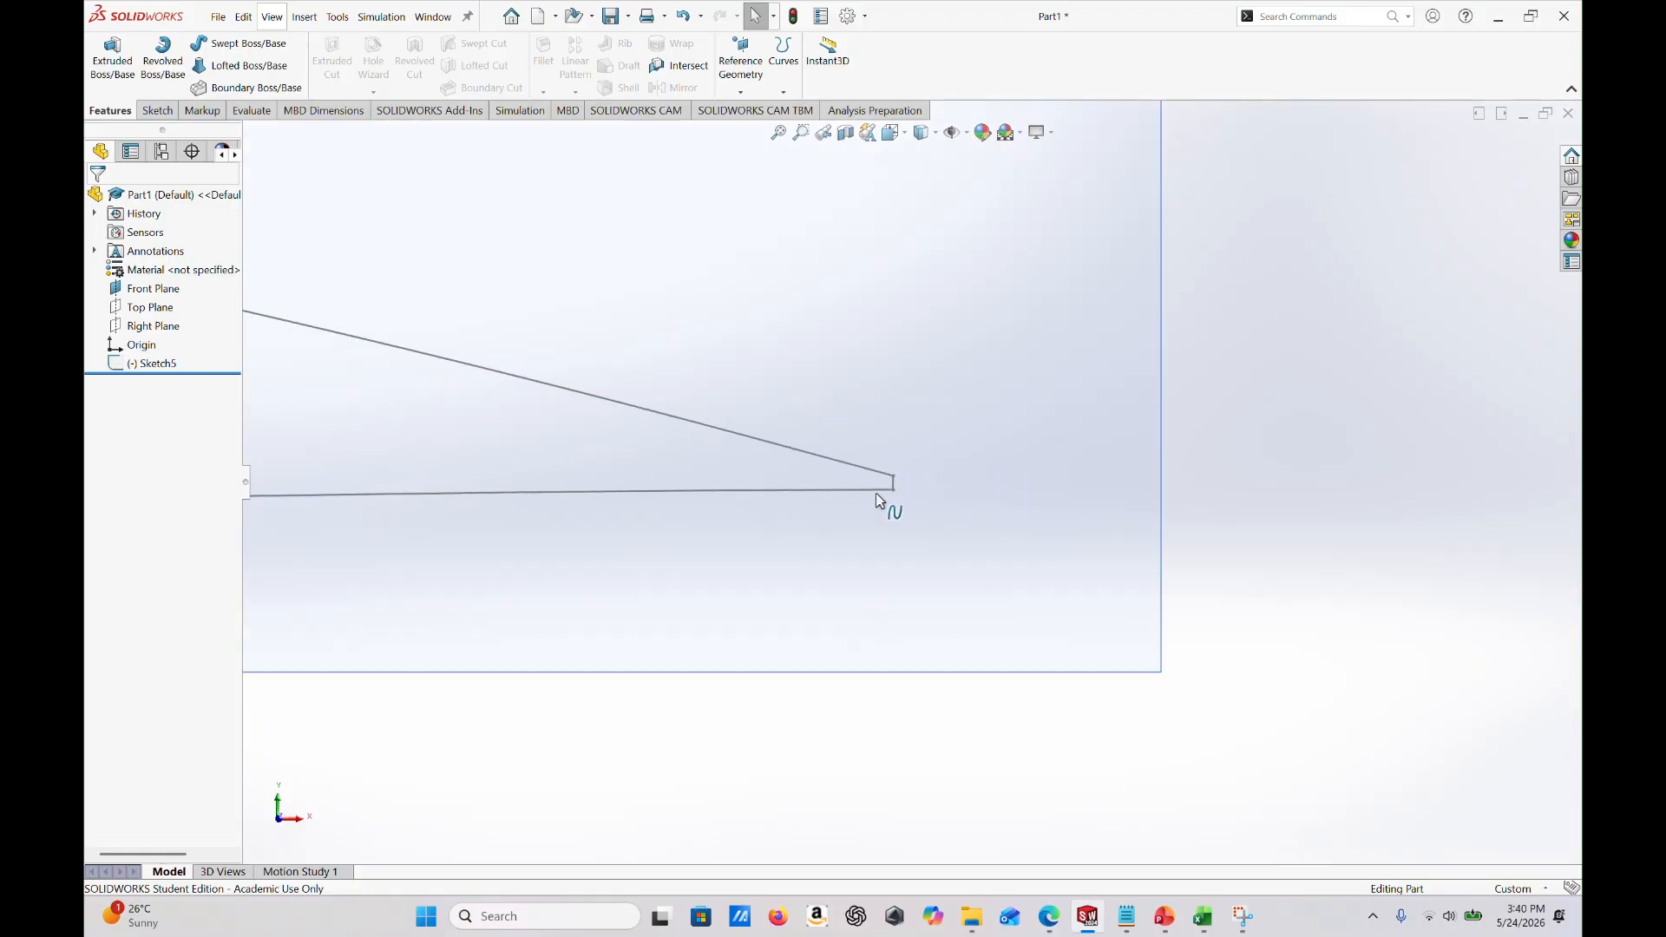
scroll(908, 502, up, 1)
scroll(908, 514, up, 5)
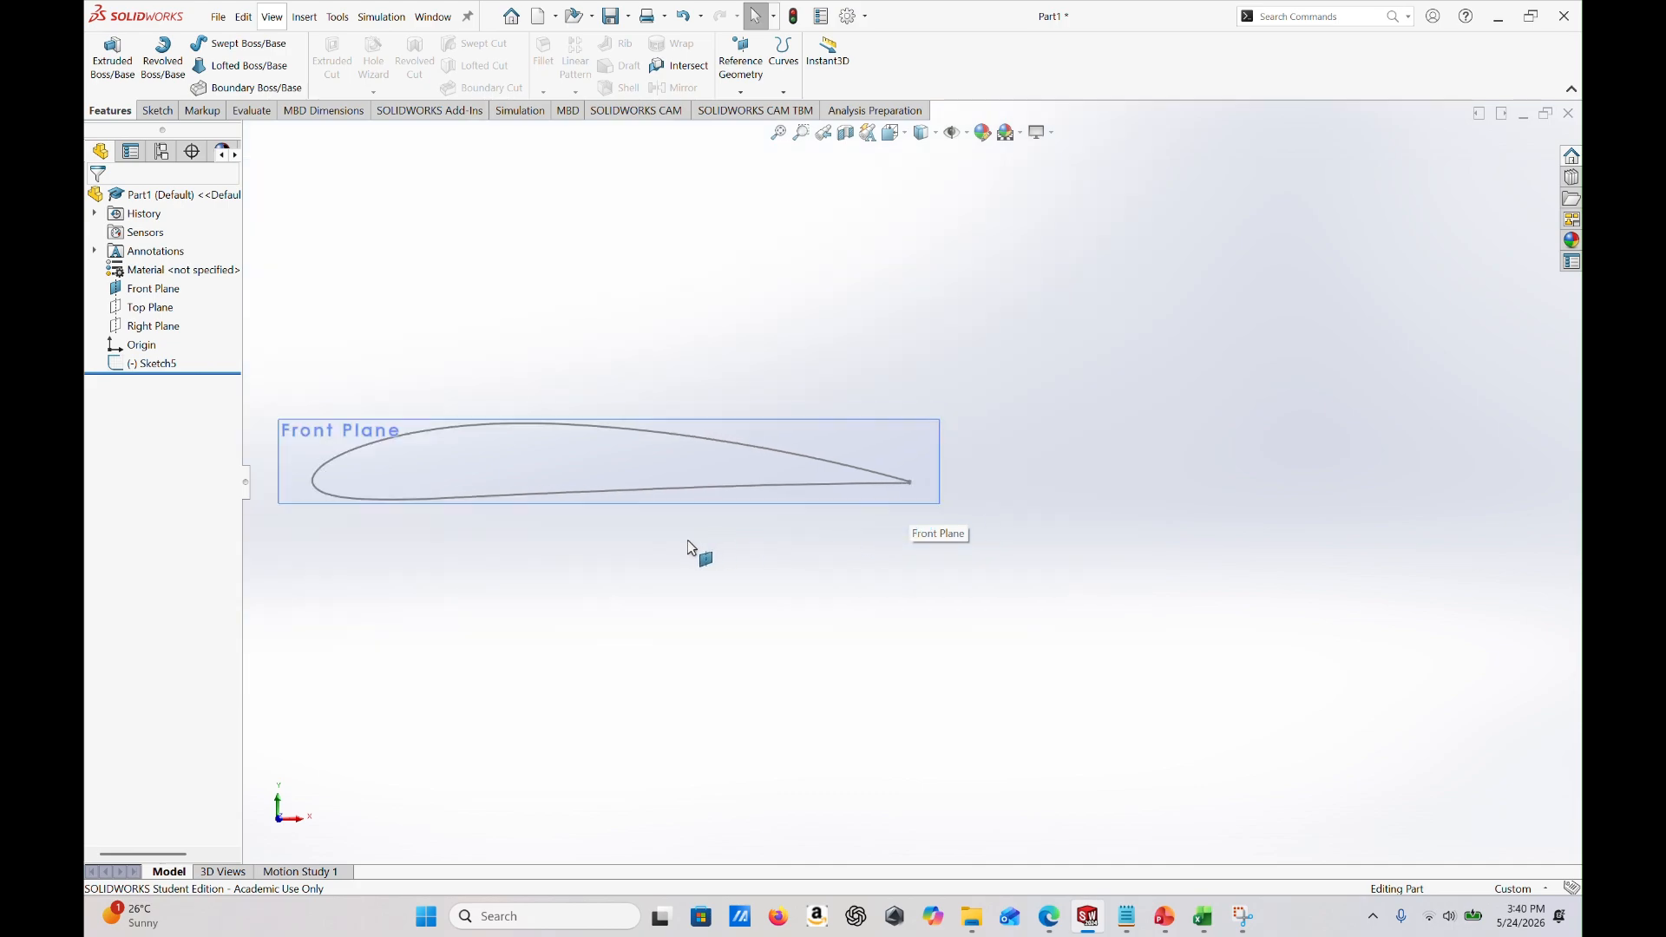
mouse_move(689, 548)
middle_down()
mouse_move(669, 554)
mouse_move(711, 556)
middle_up()
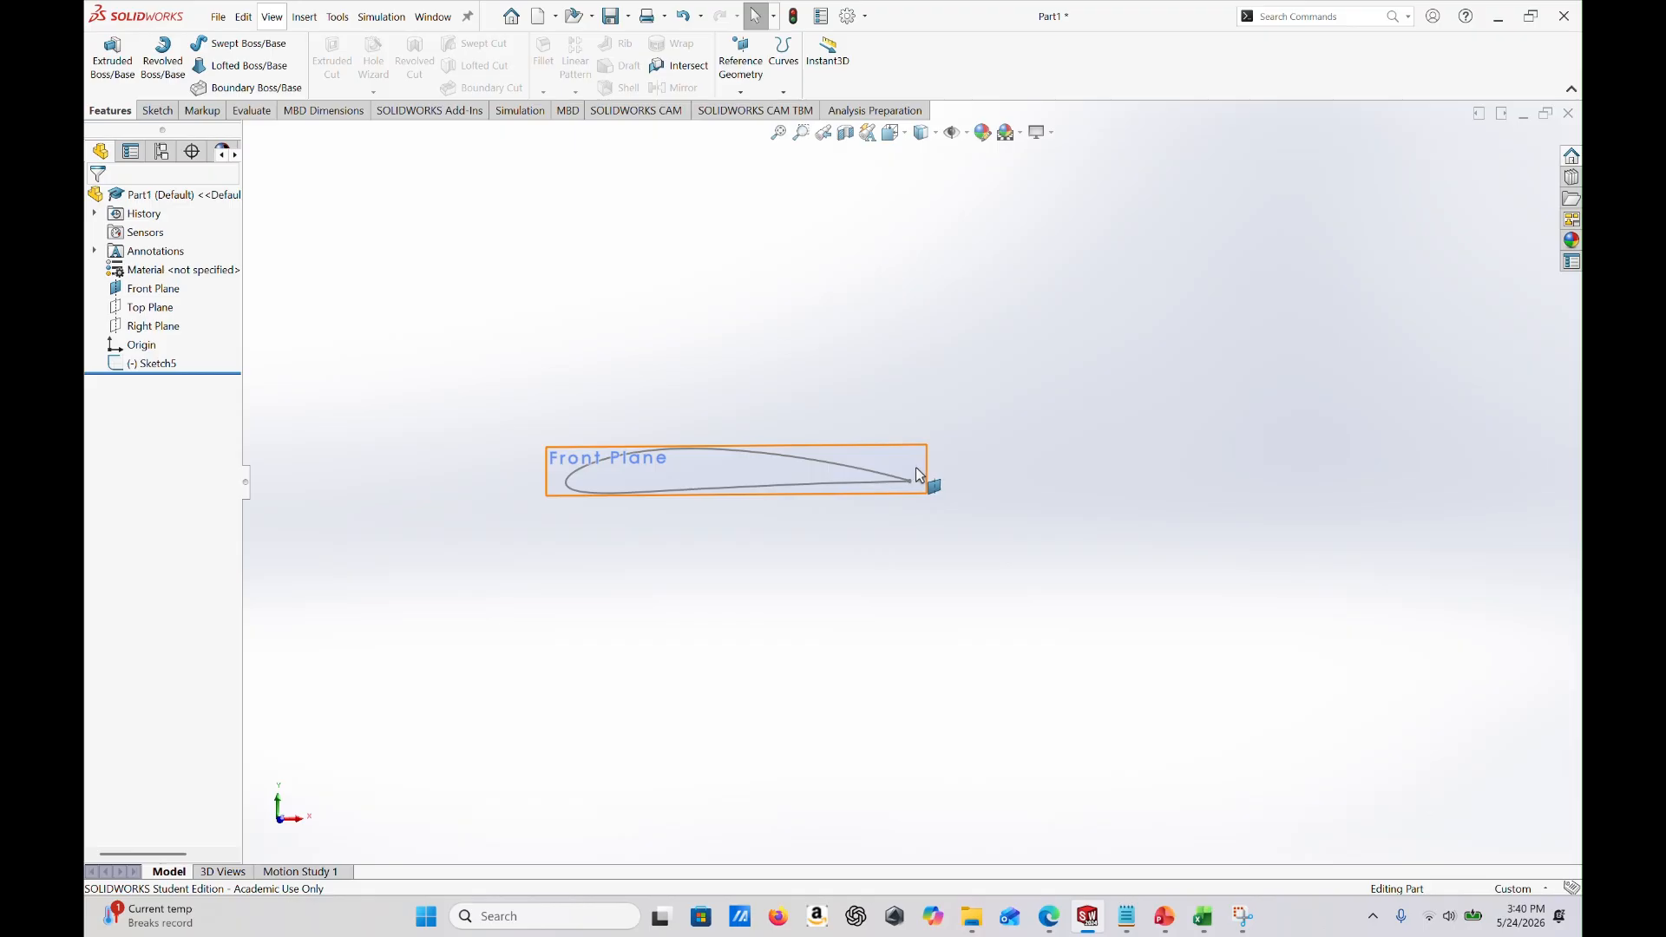
Create a reference plane parallel to the Front Plane at an offset of 95.25 mm.
click(735, 86)
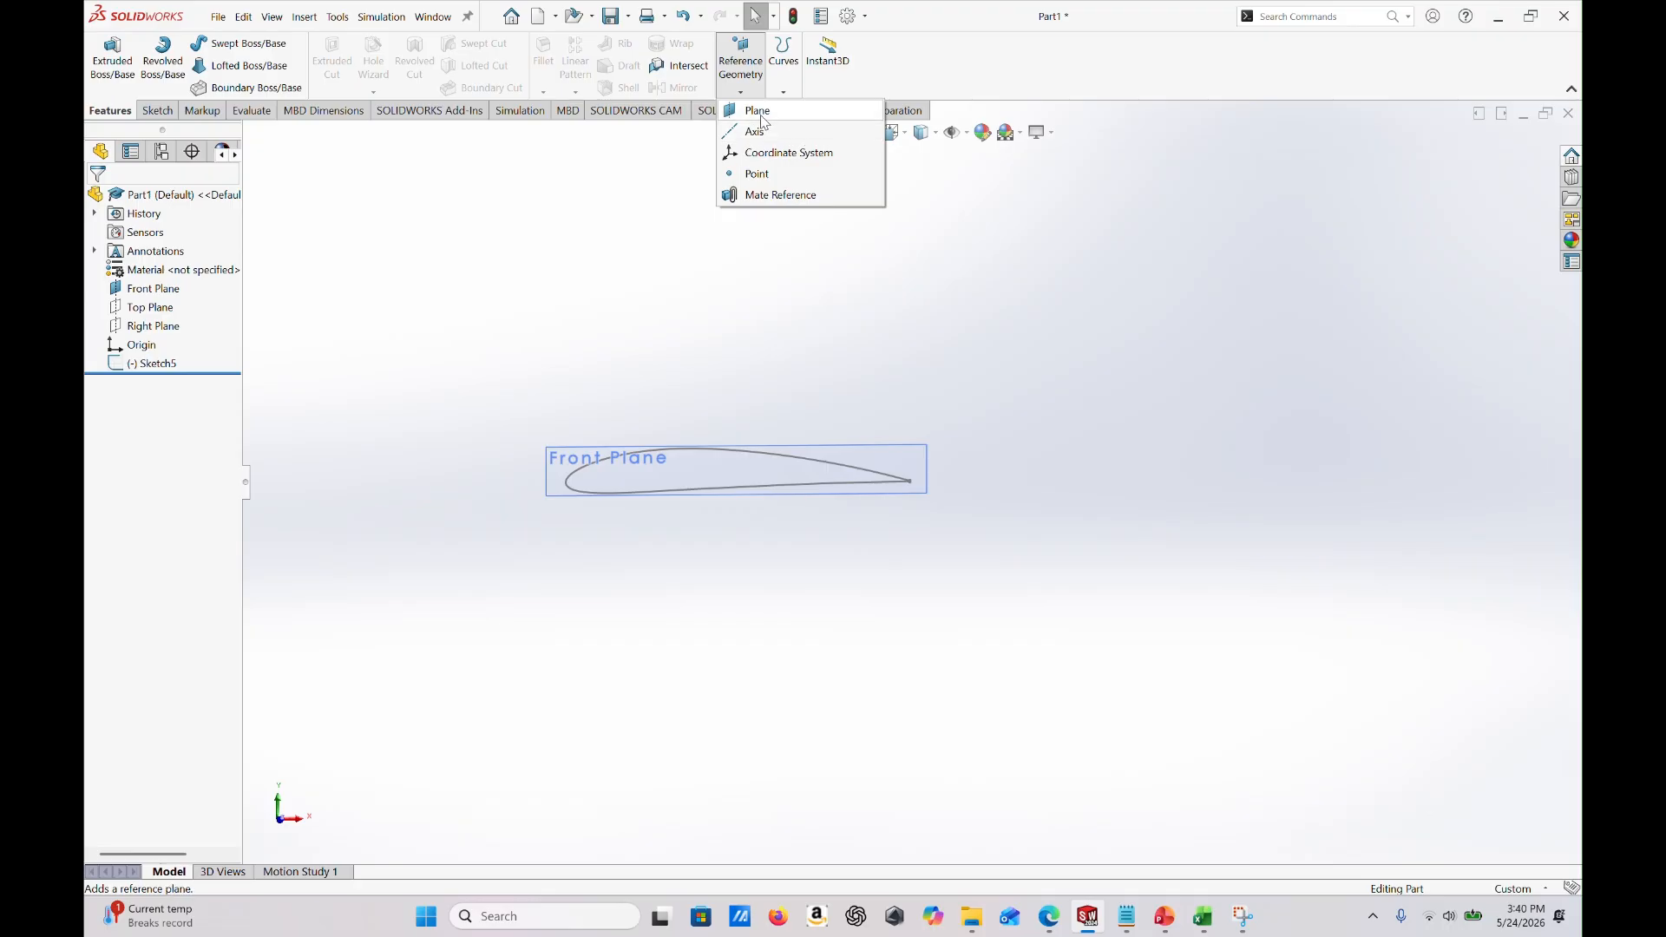
click(761, 113)
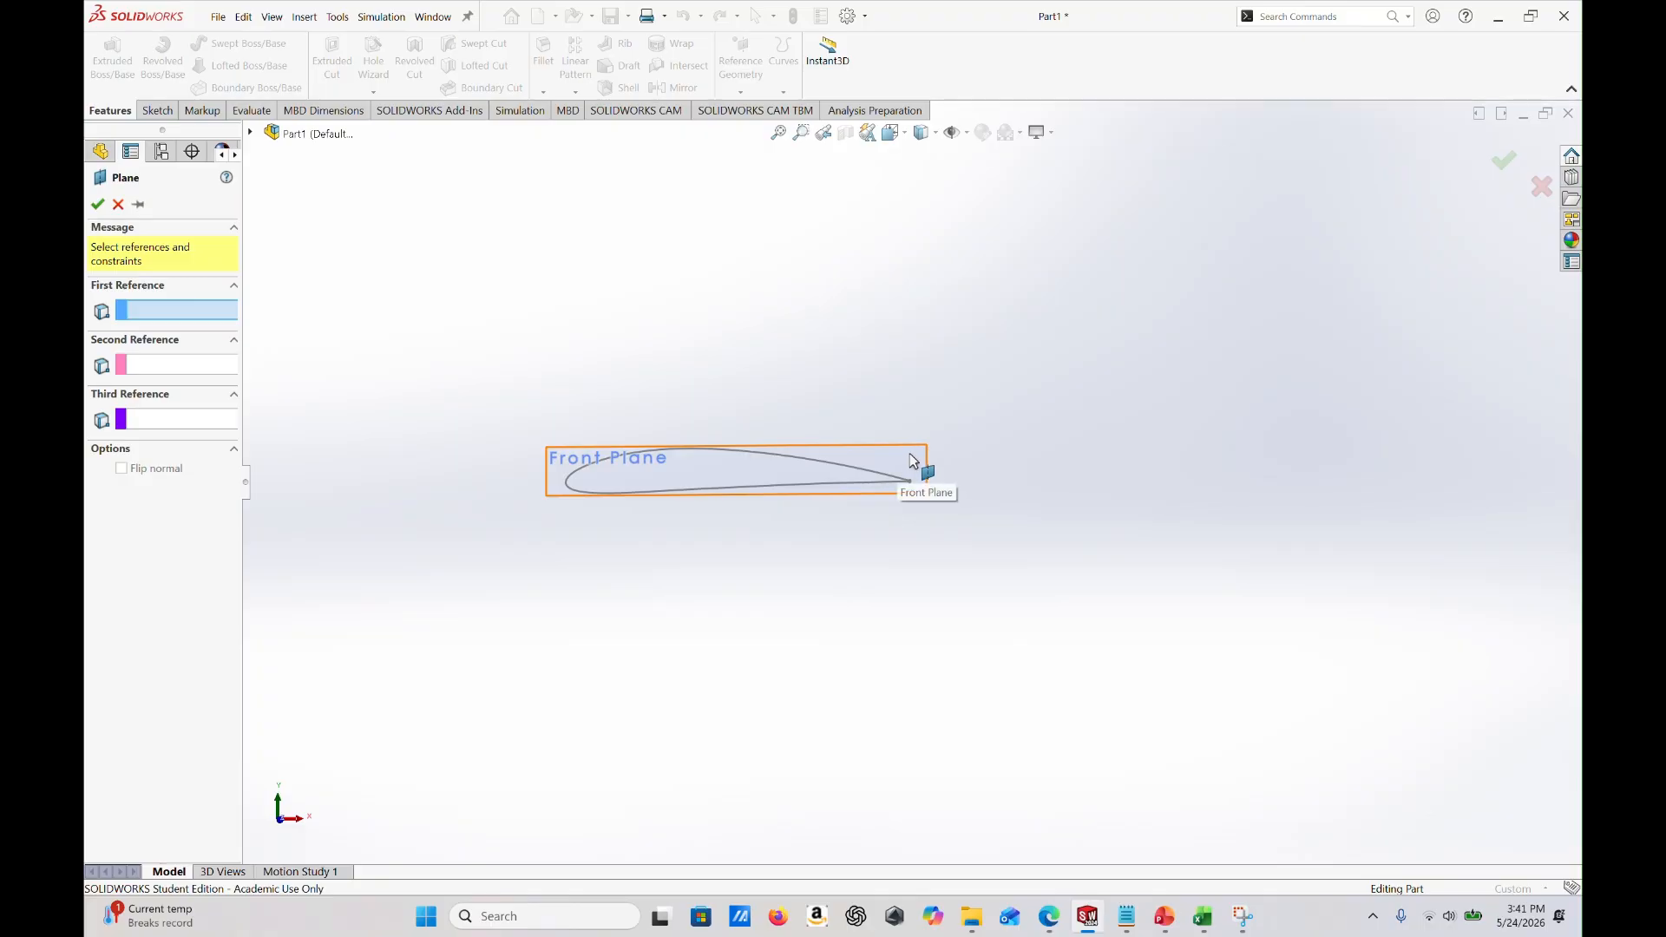
click(250, 133)
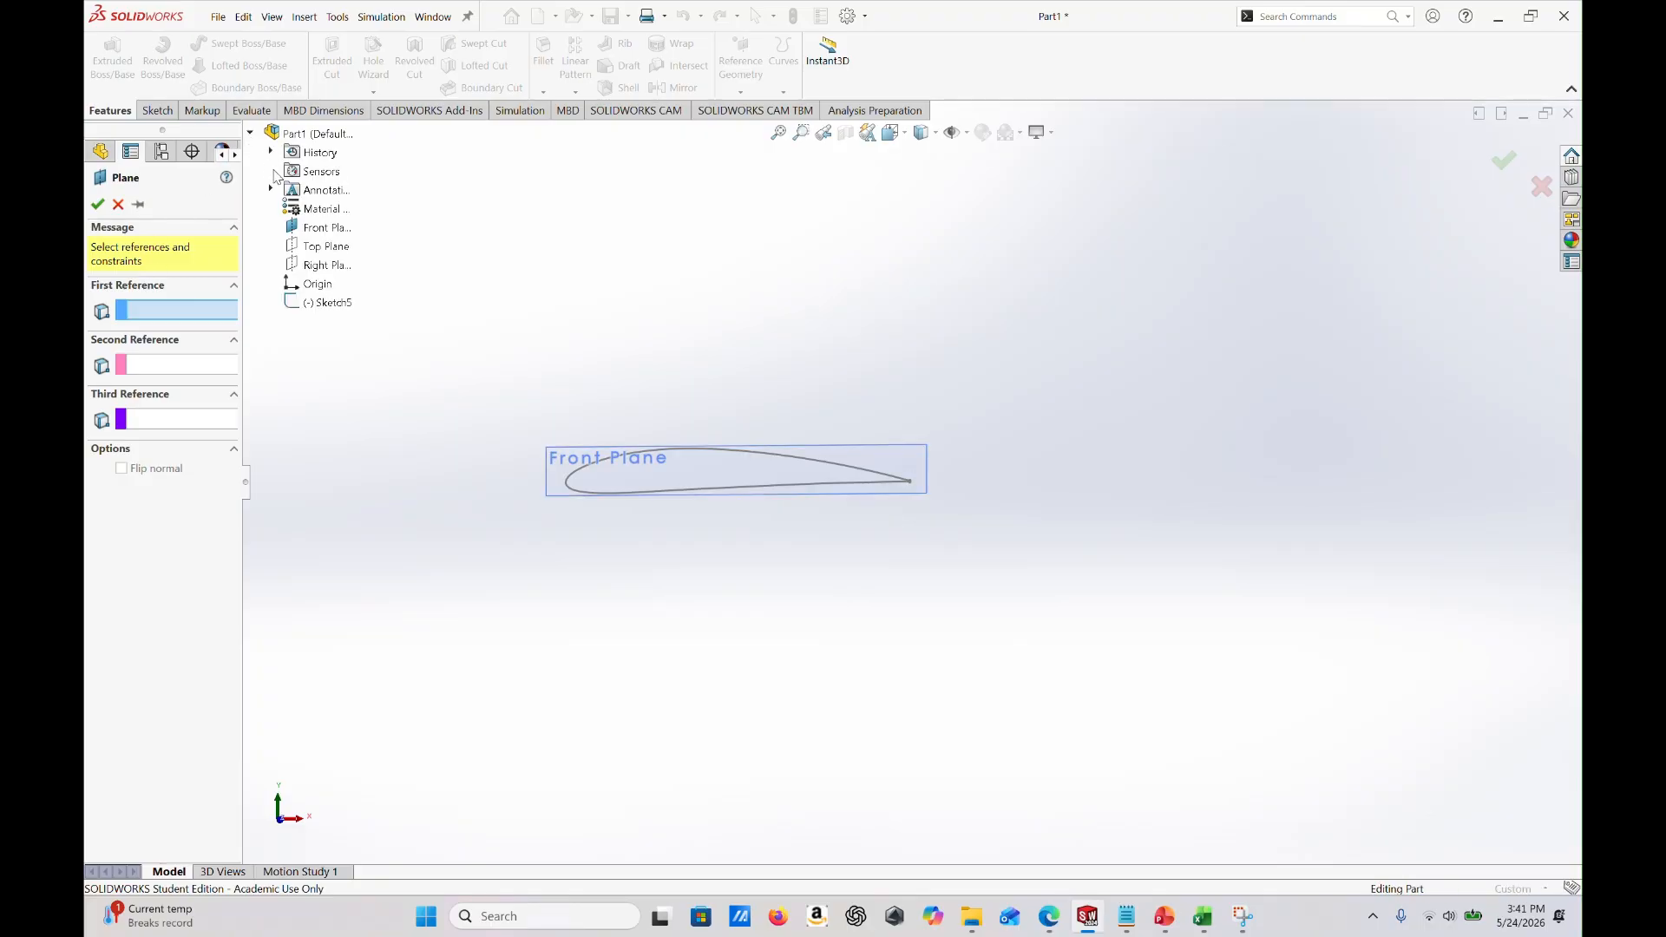
click(325, 230)
mouse_move(949, 650)
middle_down()
mouse_move(896, 666)
mouse_move(856, 633)
mouse_move(521, 584)
mouse_move(518, 557)
middle_up()
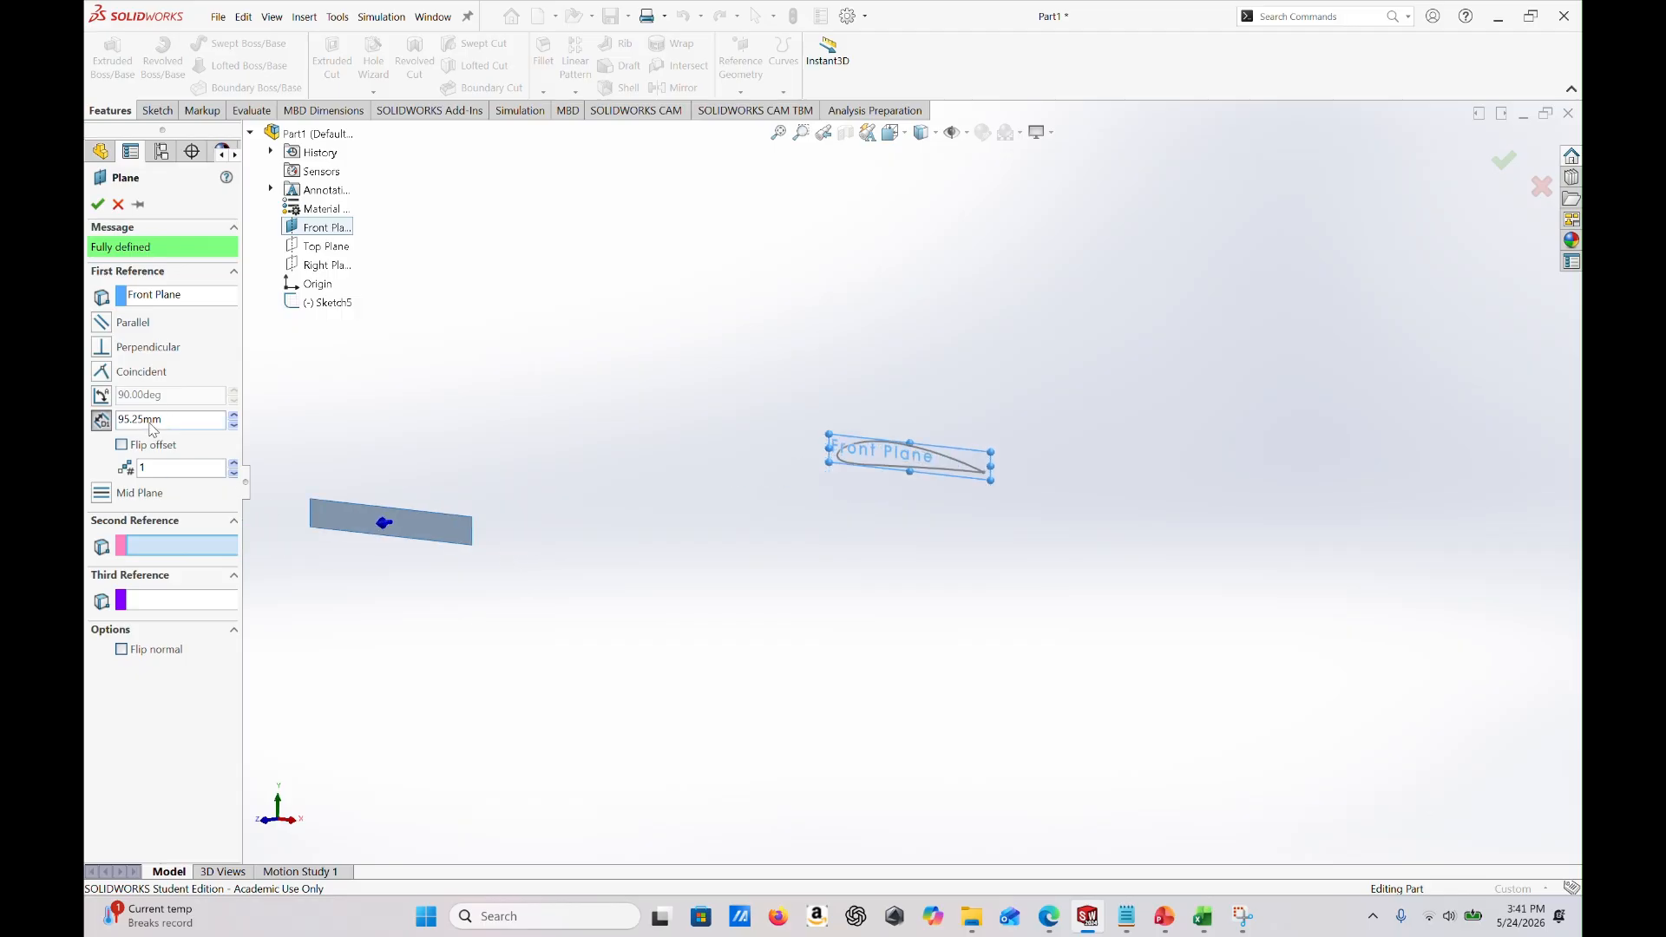
mouse_move(173, 421)
mouse_down()
mouse_move(121, 424)
mouse_move(172, 429)
mouse_up()
click(98, 205)
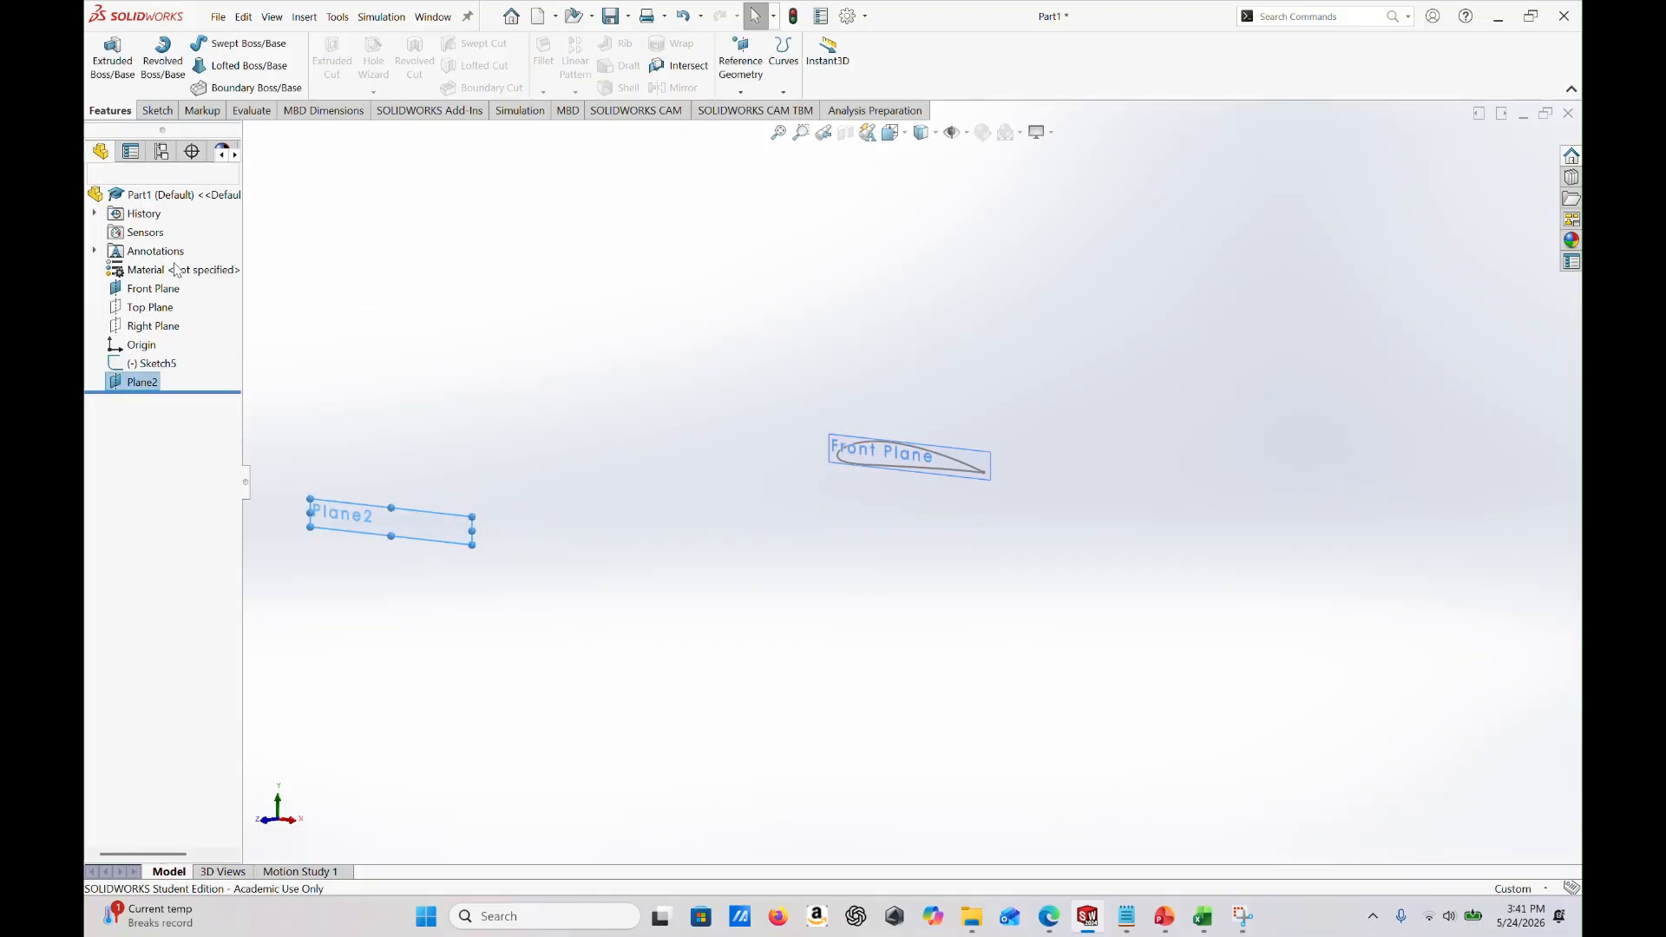
Start a new sketch on the offset plane.
scroll(589, 574, up, 1)
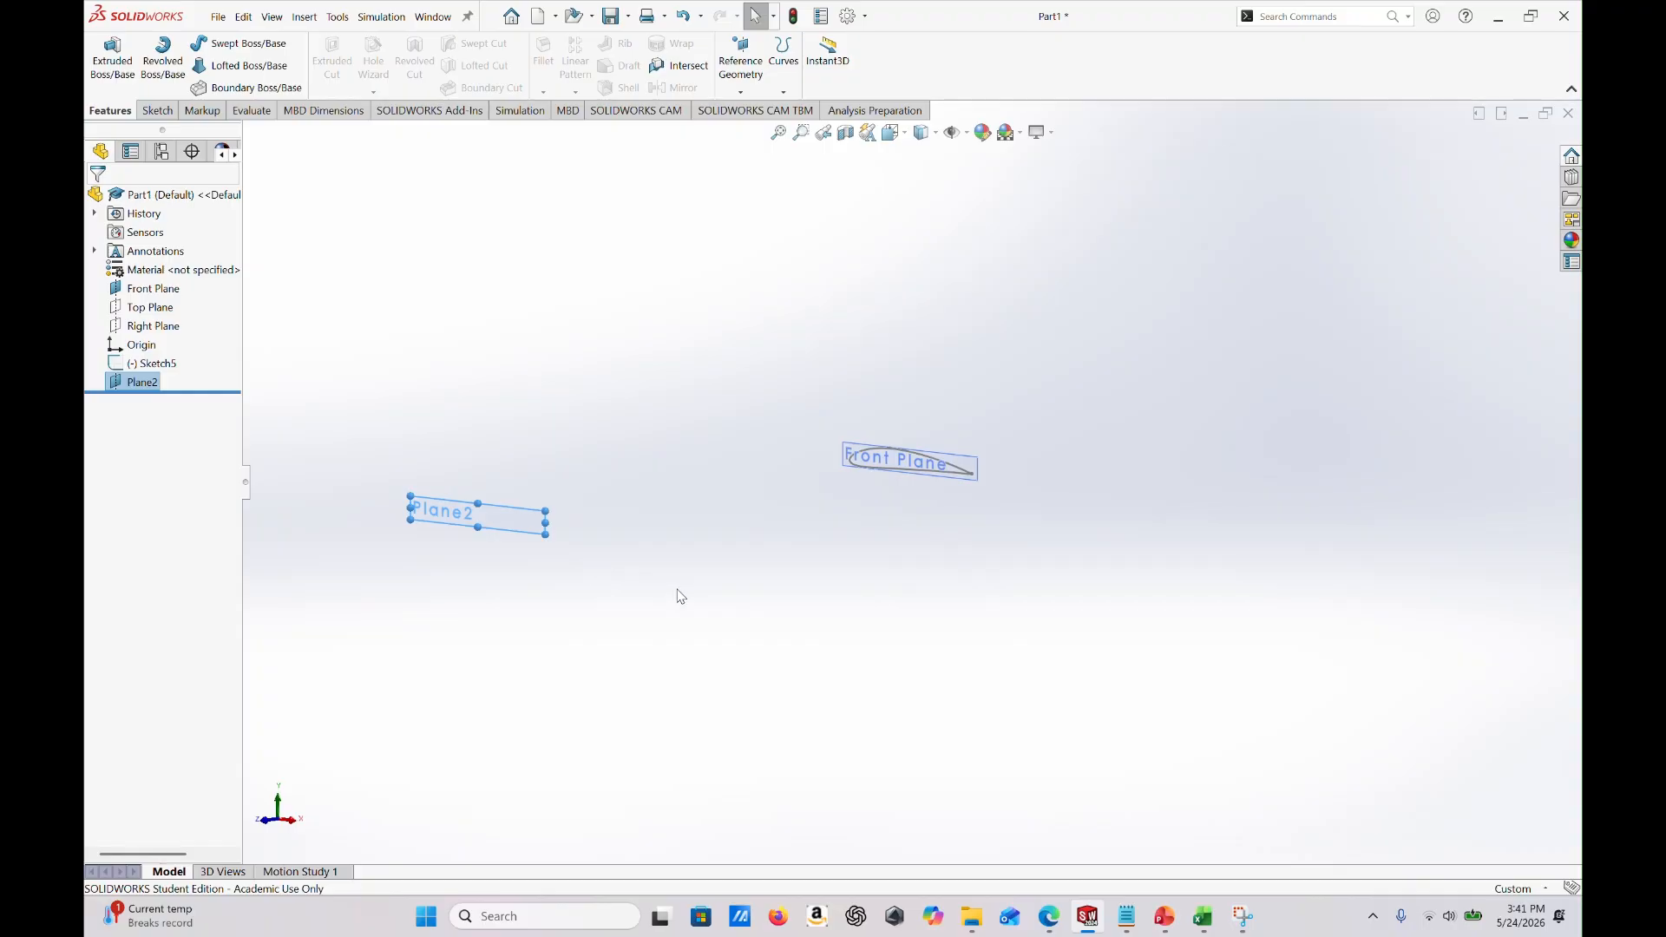
middle_drag(618, 562, 706, 563)
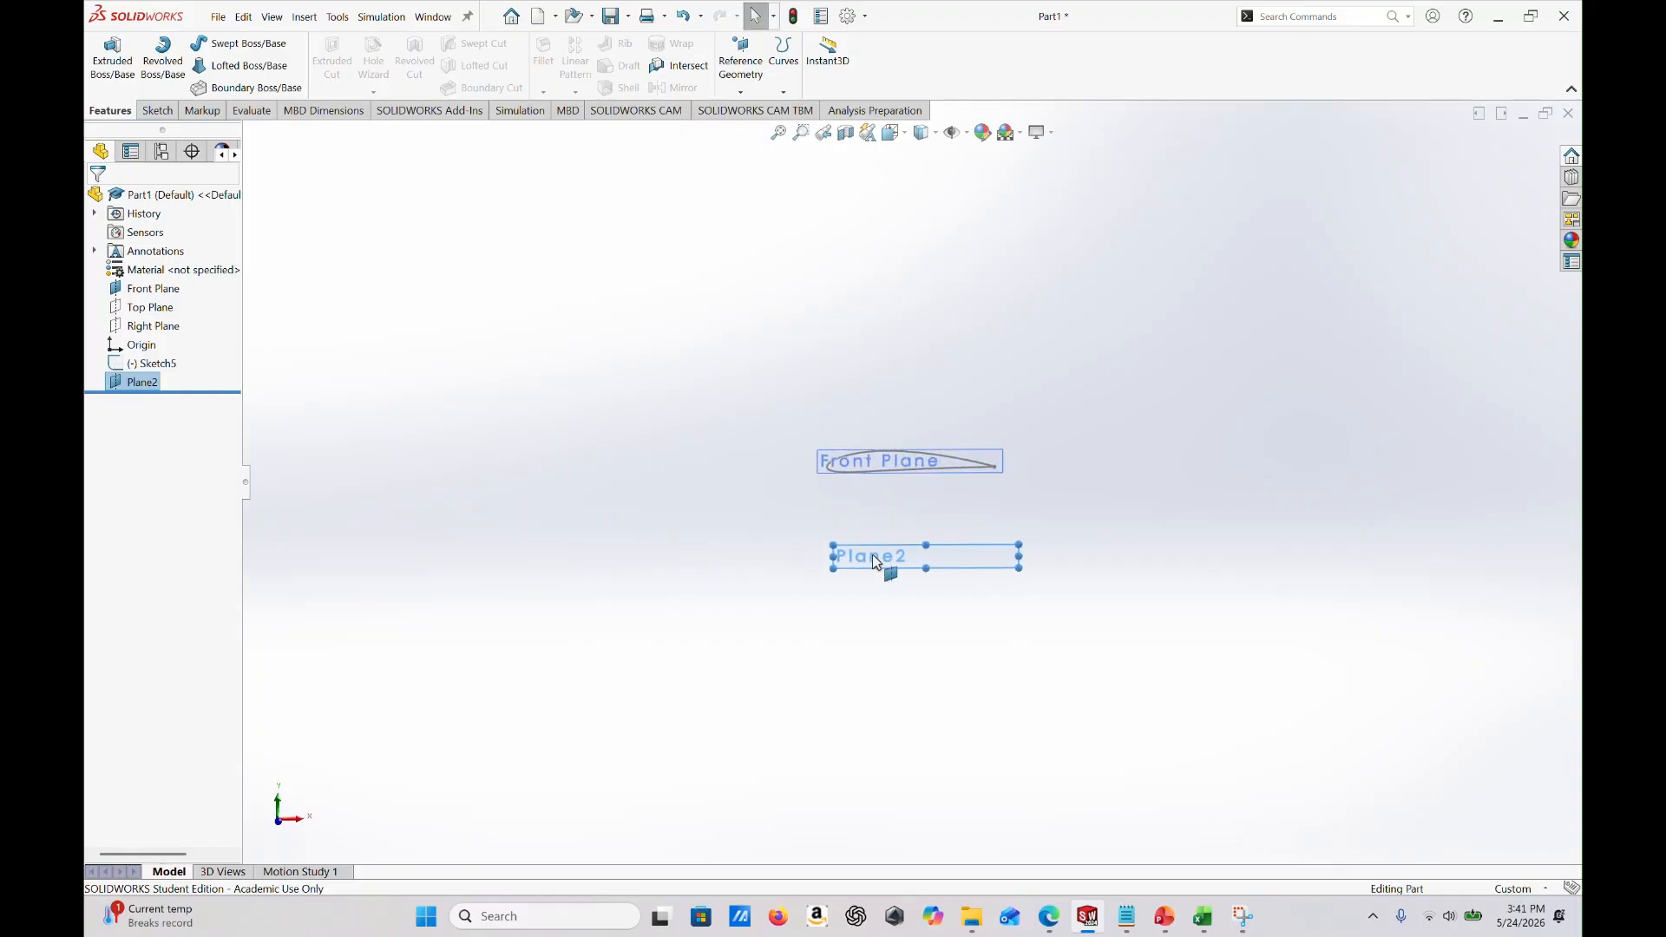
right_click(910, 568)
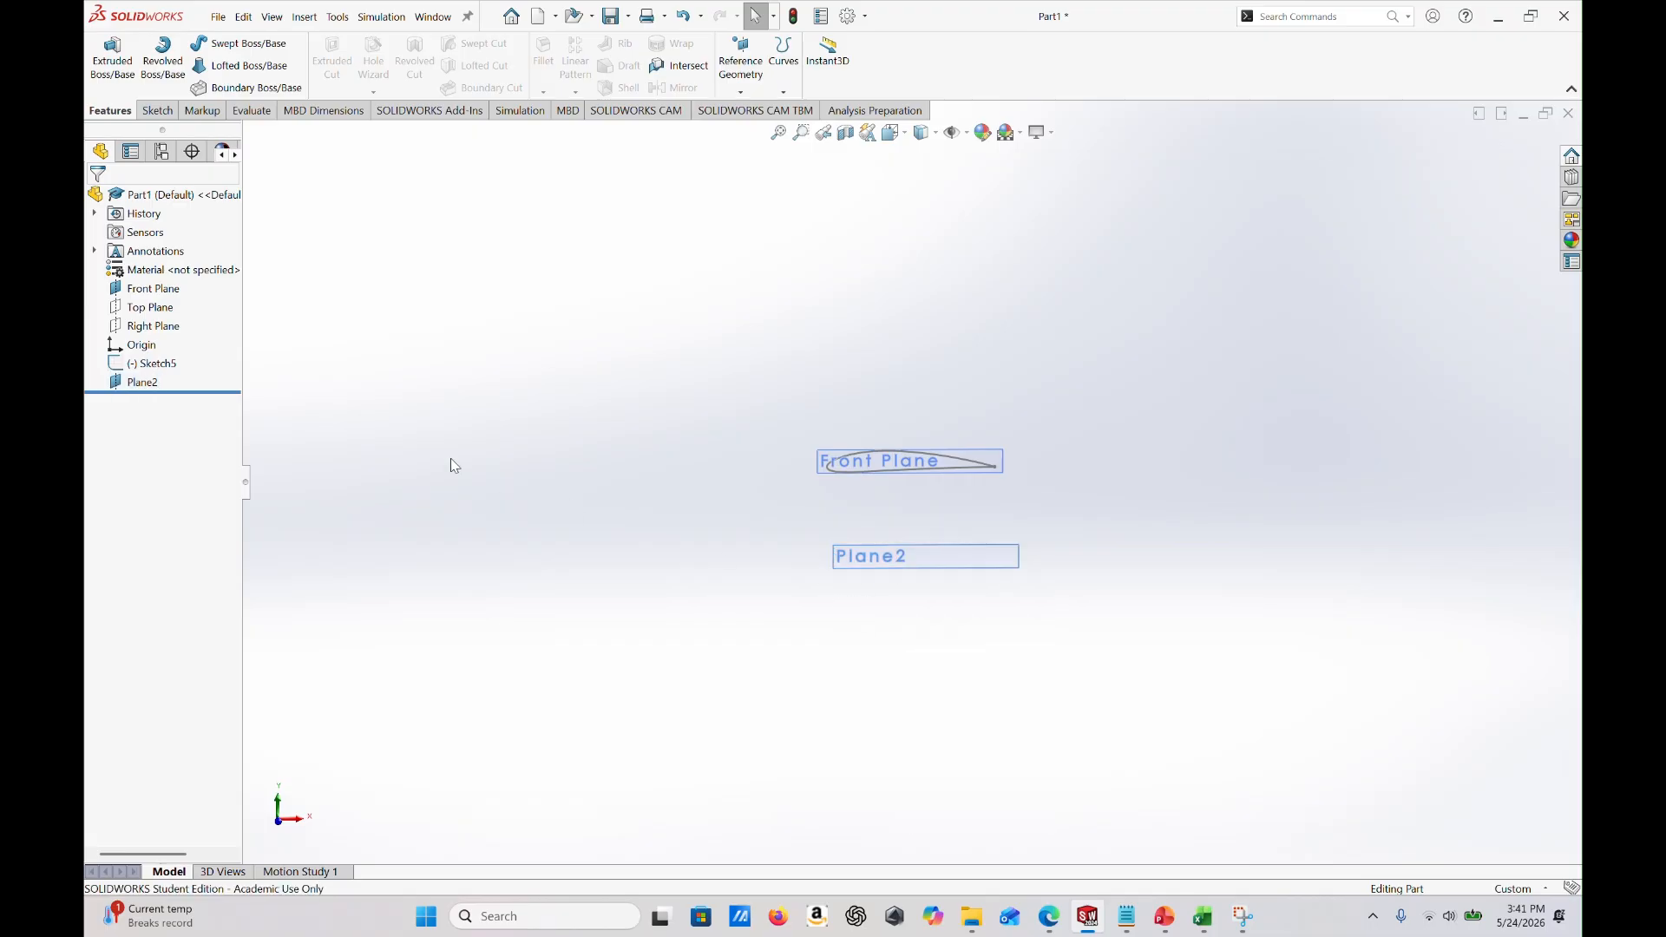
click(143, 383)
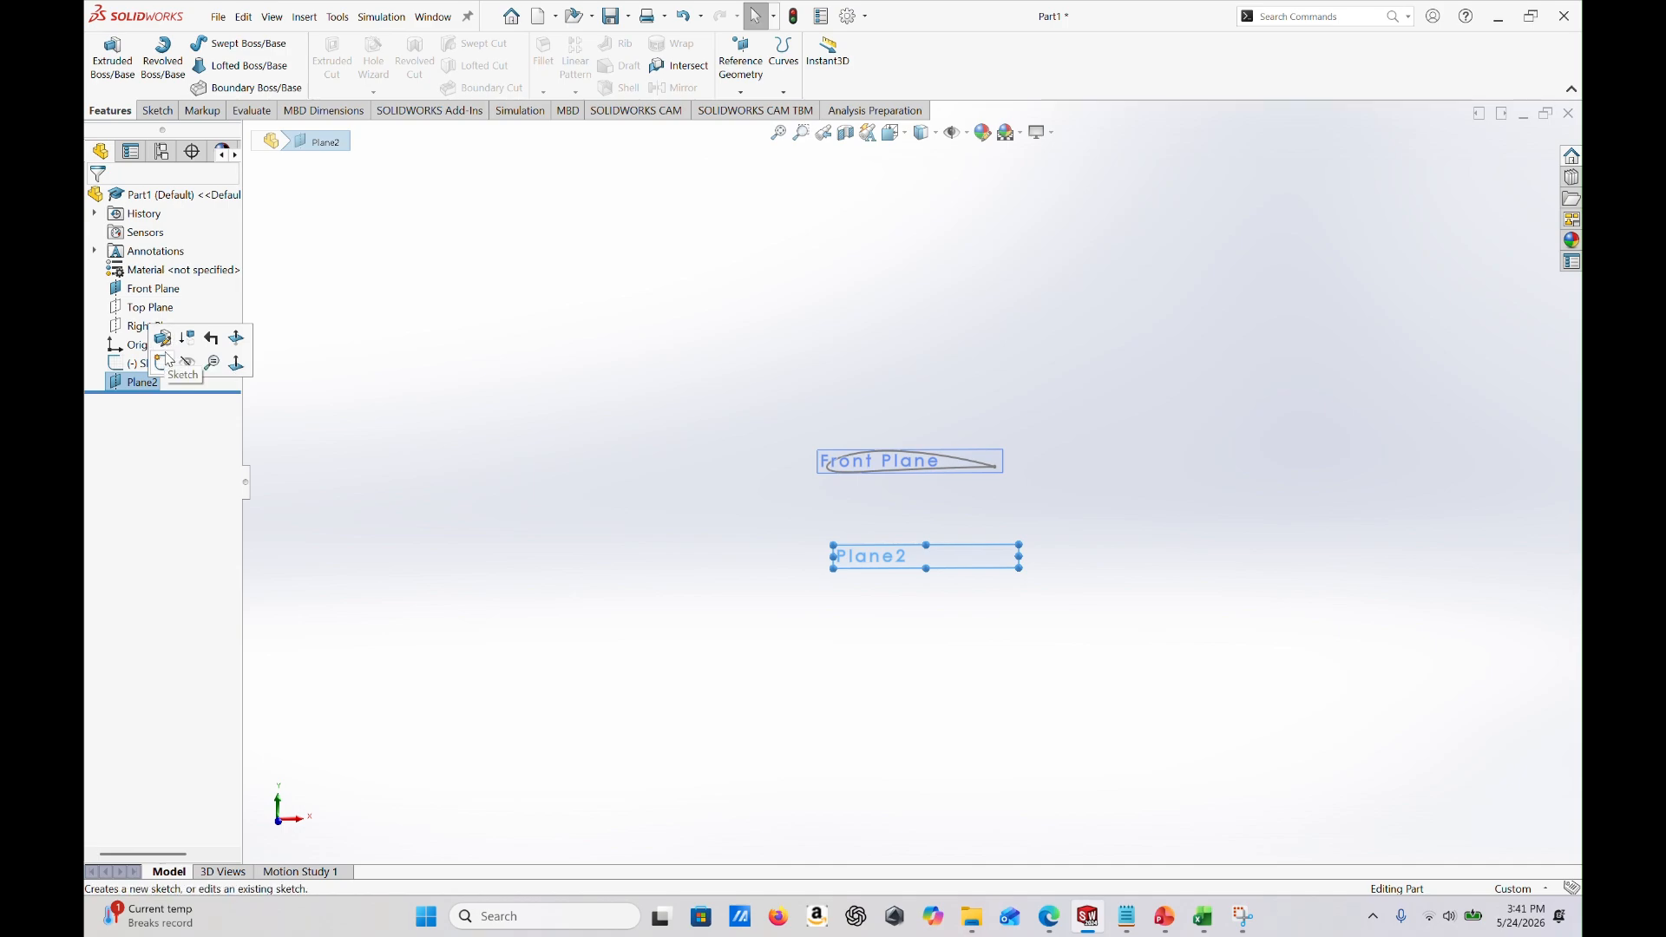
click(163, 364)
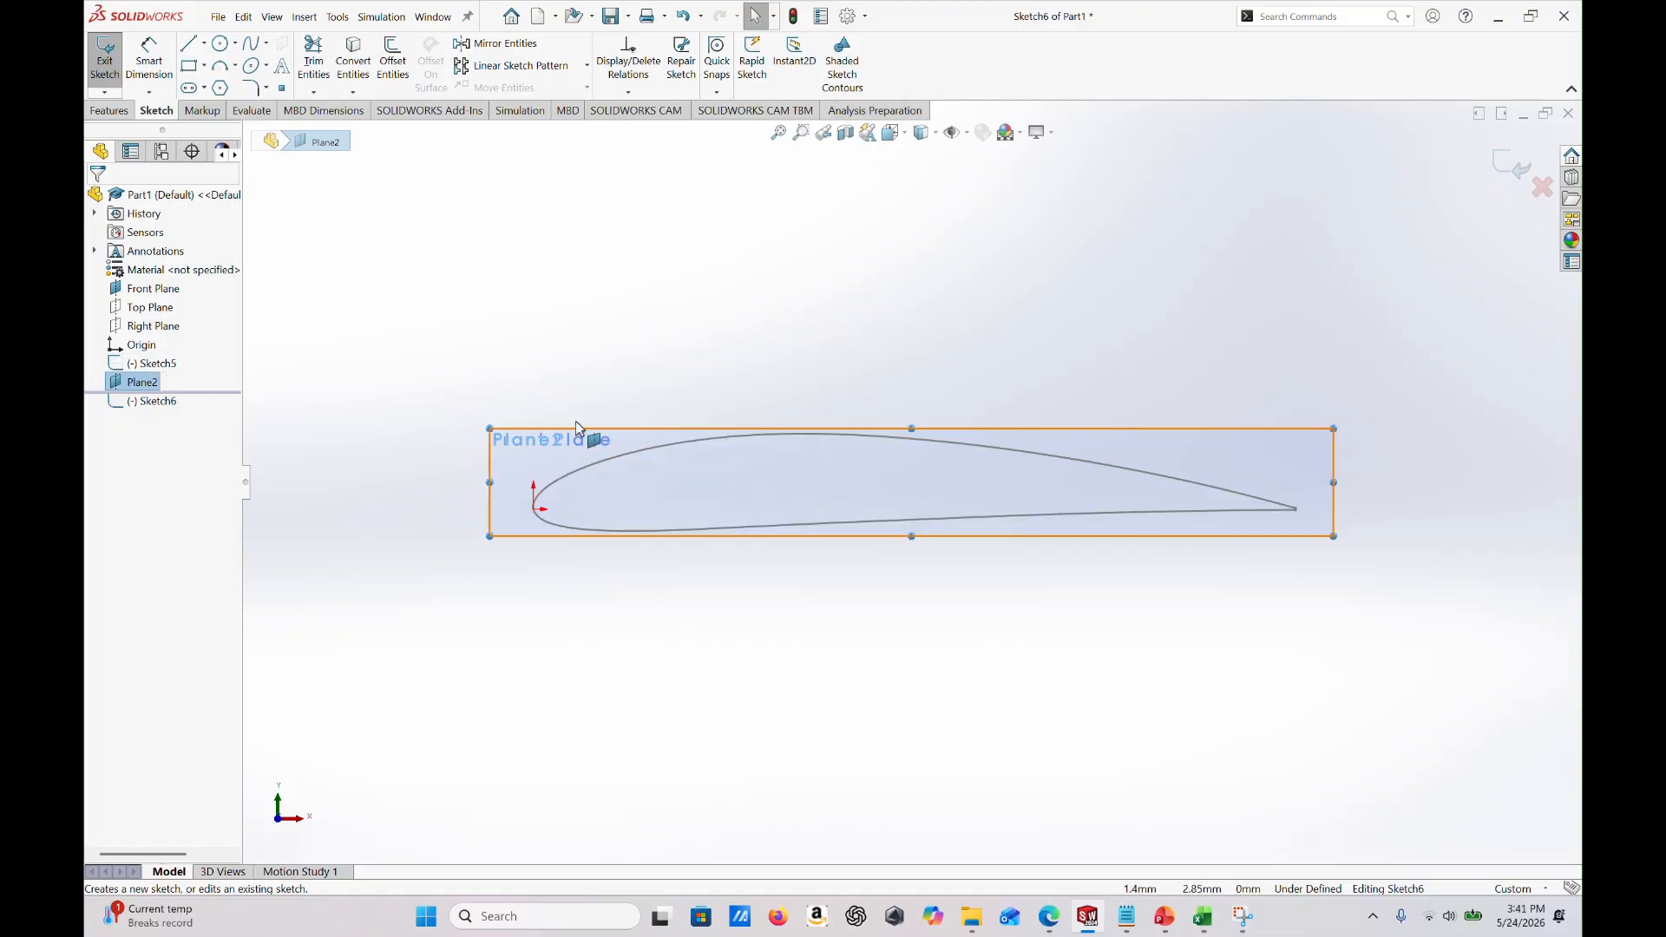
Project the Front Plane airfoil spline into the offset plane's sketch with Convert Entities.
middle_drag(731, 500, 735, 514)
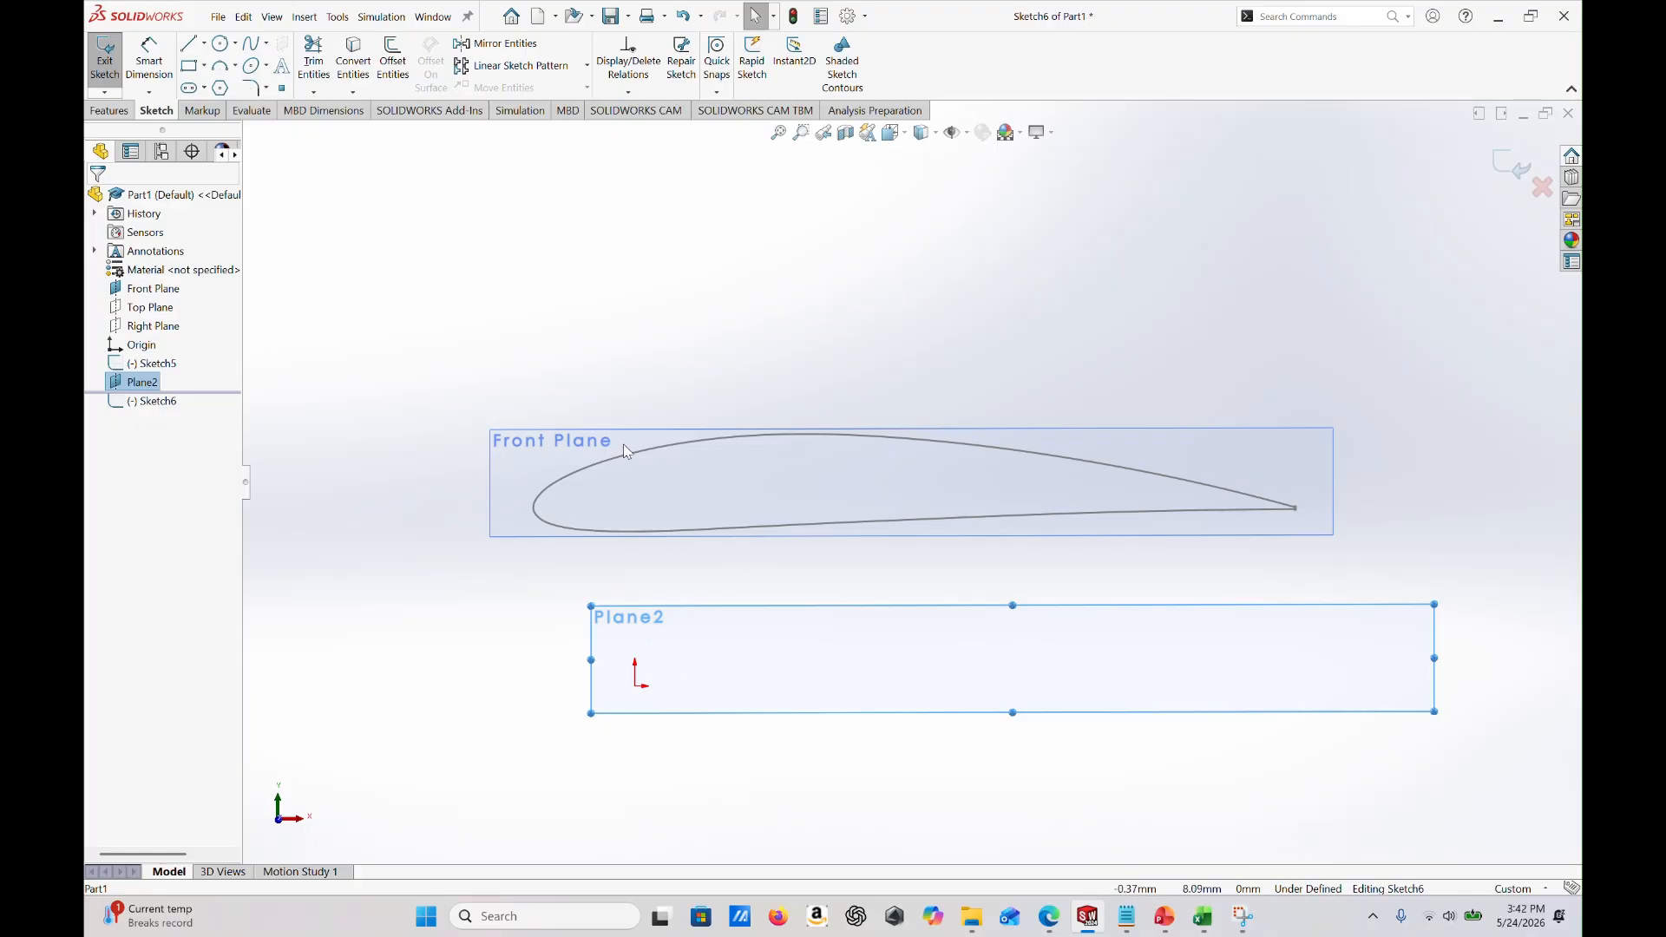
click(284, 828)
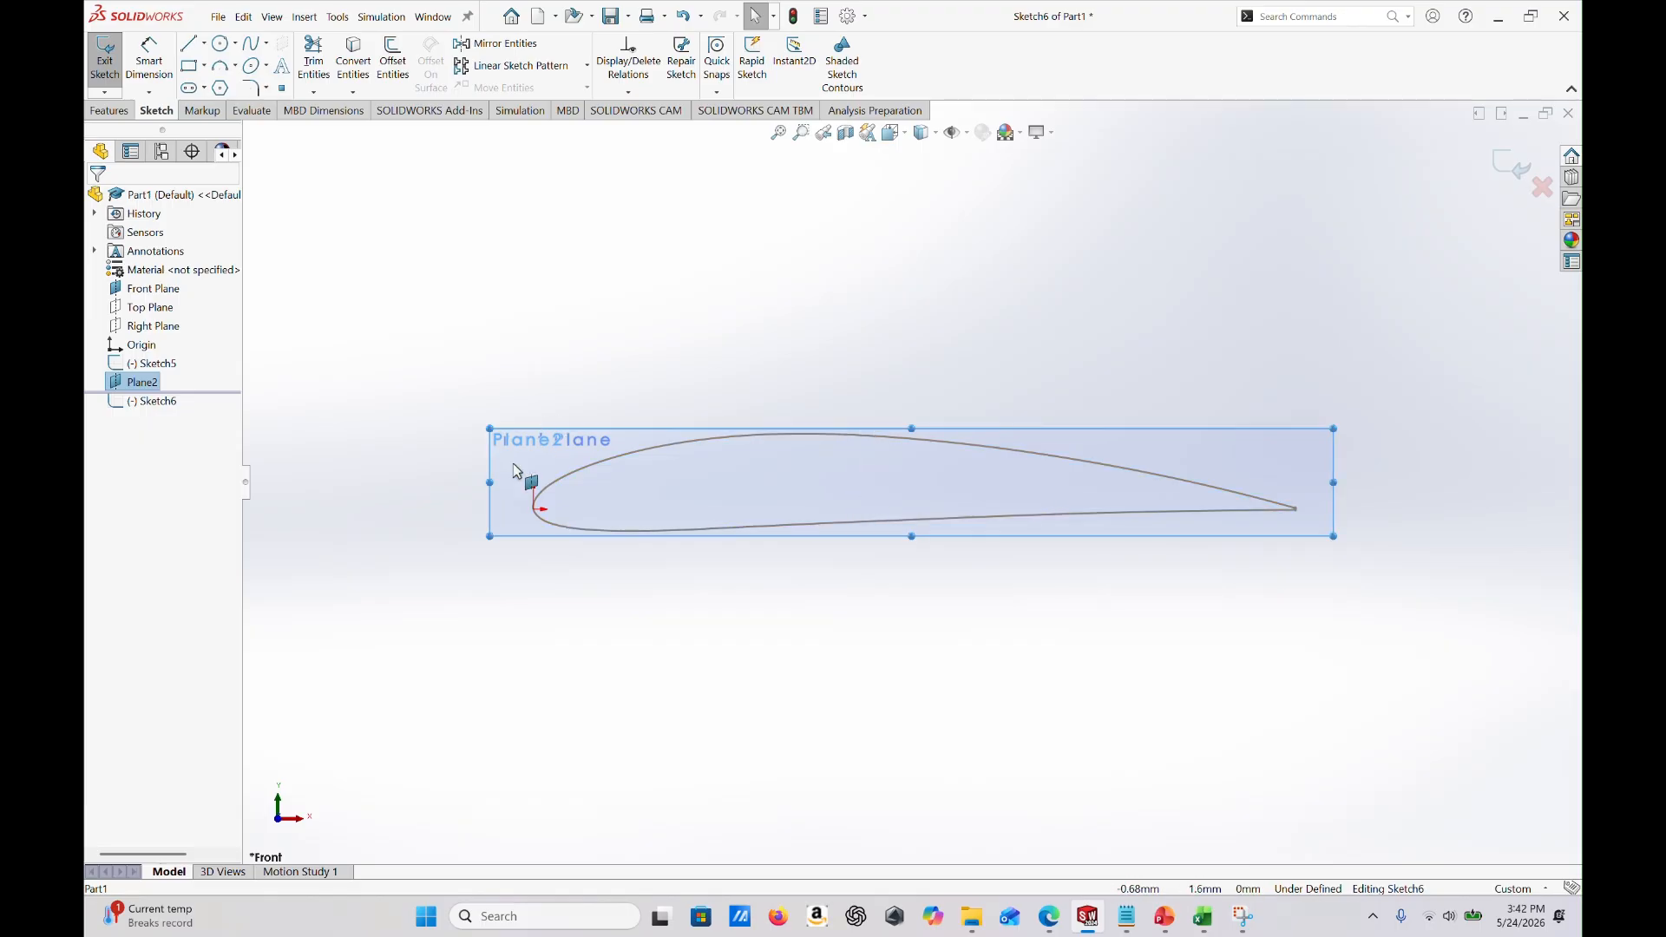
click(634, 532)
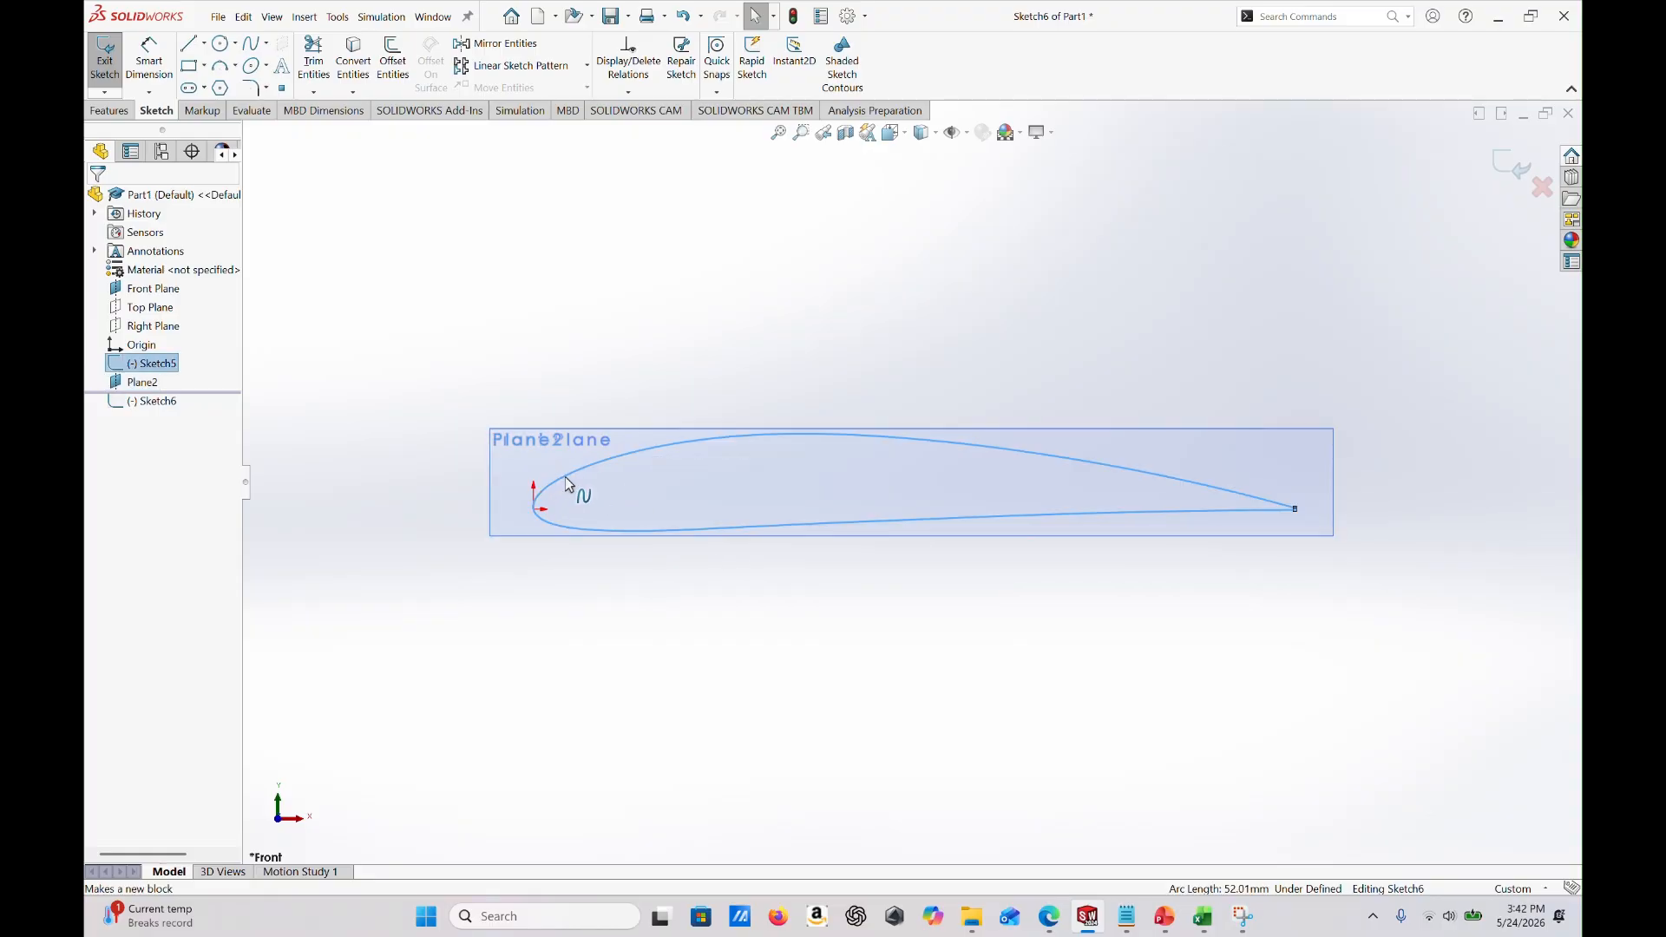
click(354, 66)
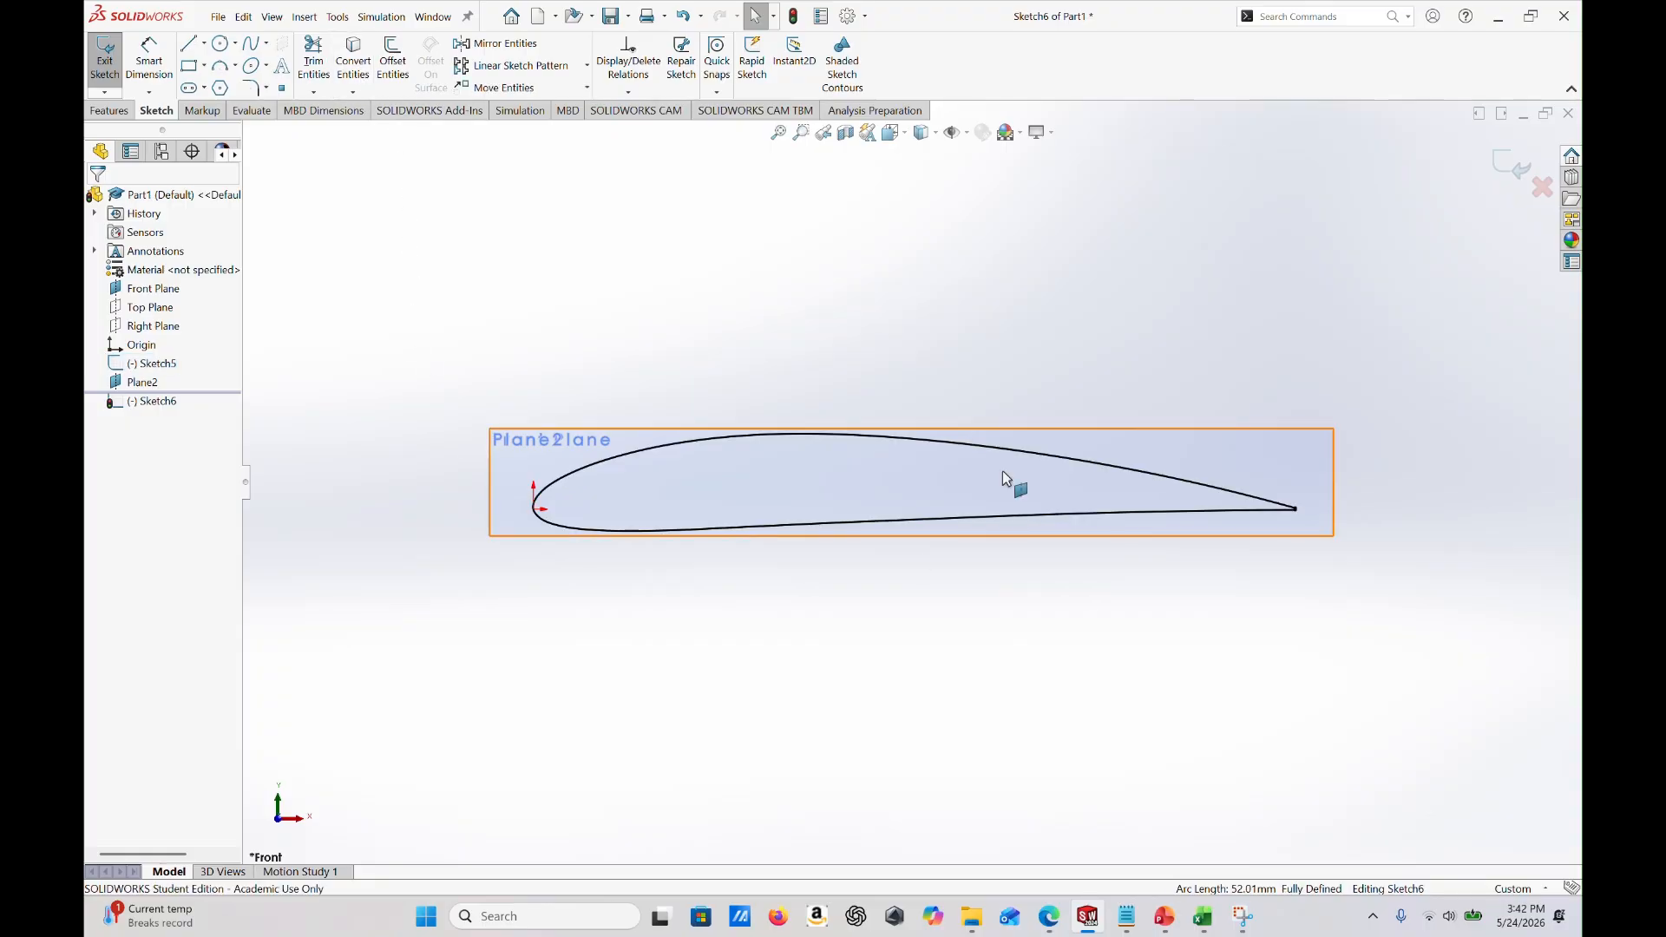
Examine the trailing edges of the original and converted airfoils to check whether each outline is closed.
scroll(1311, 525, down, 5)
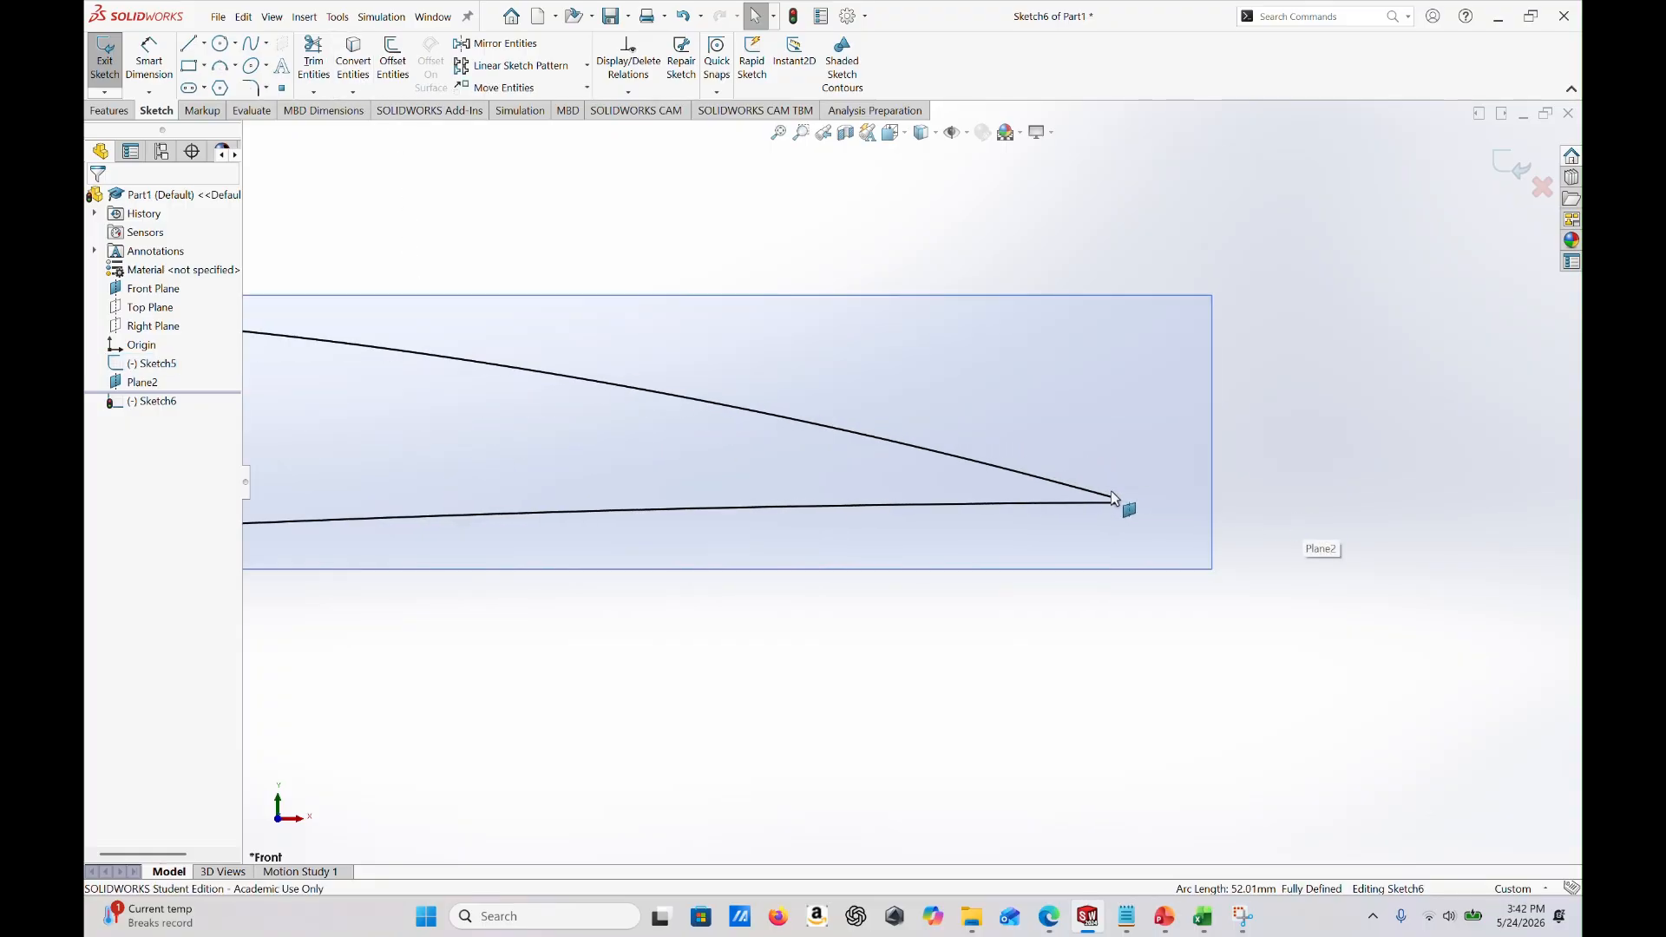
scroll(975, 473, down, 5)
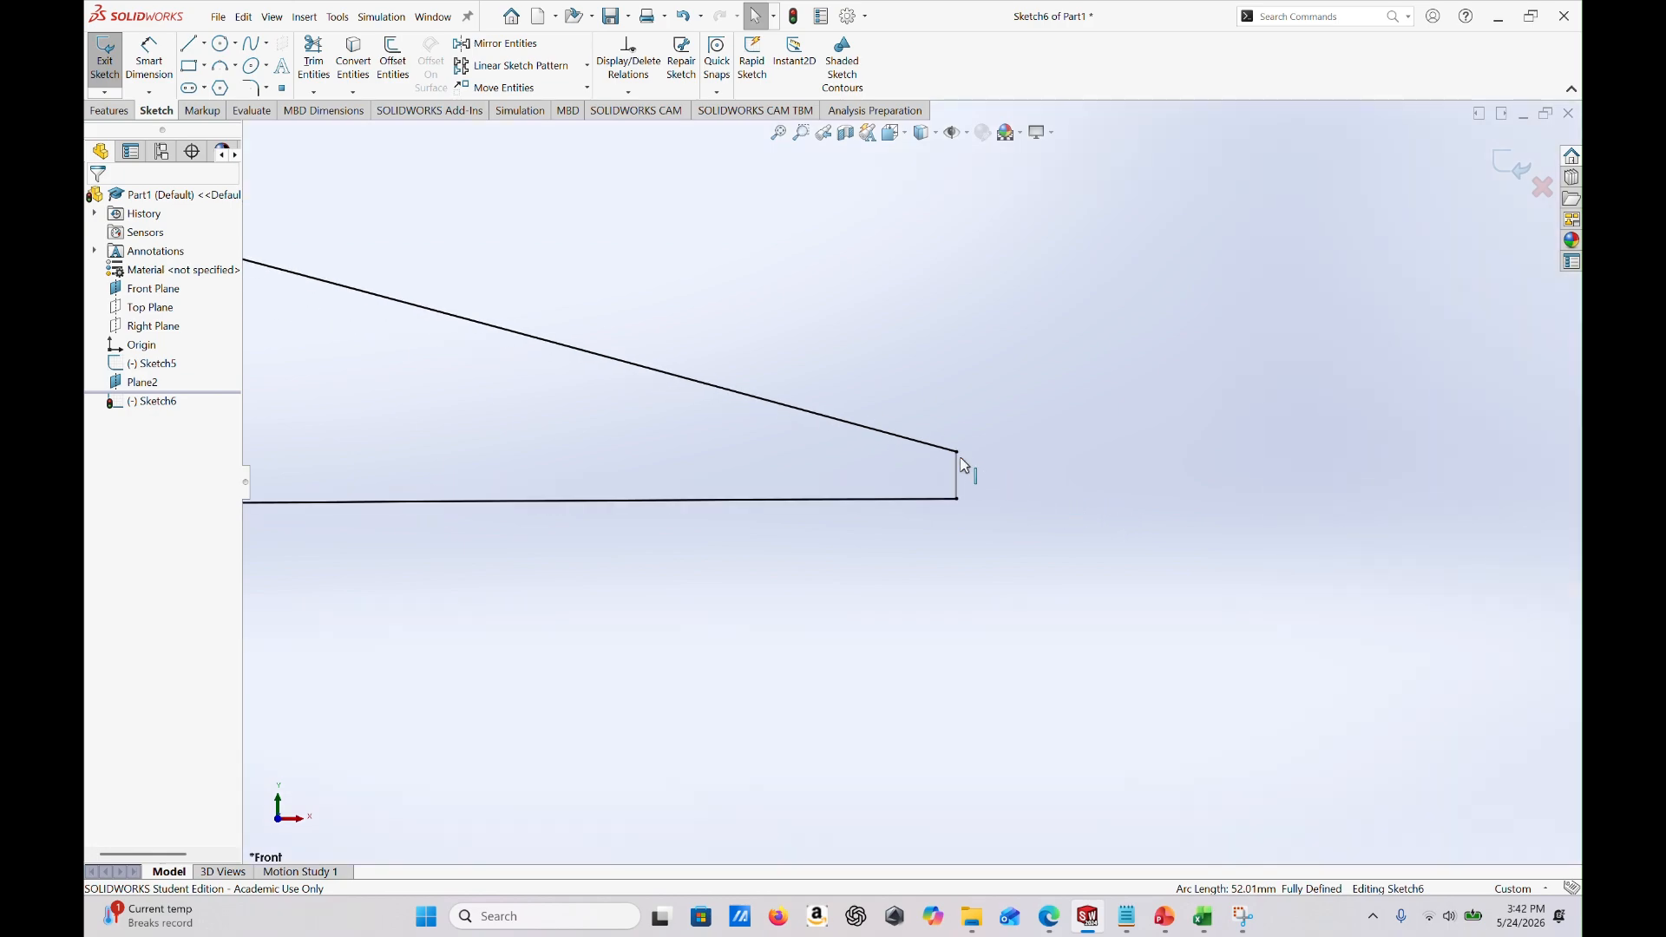
scroll(940, 521, up, 3)
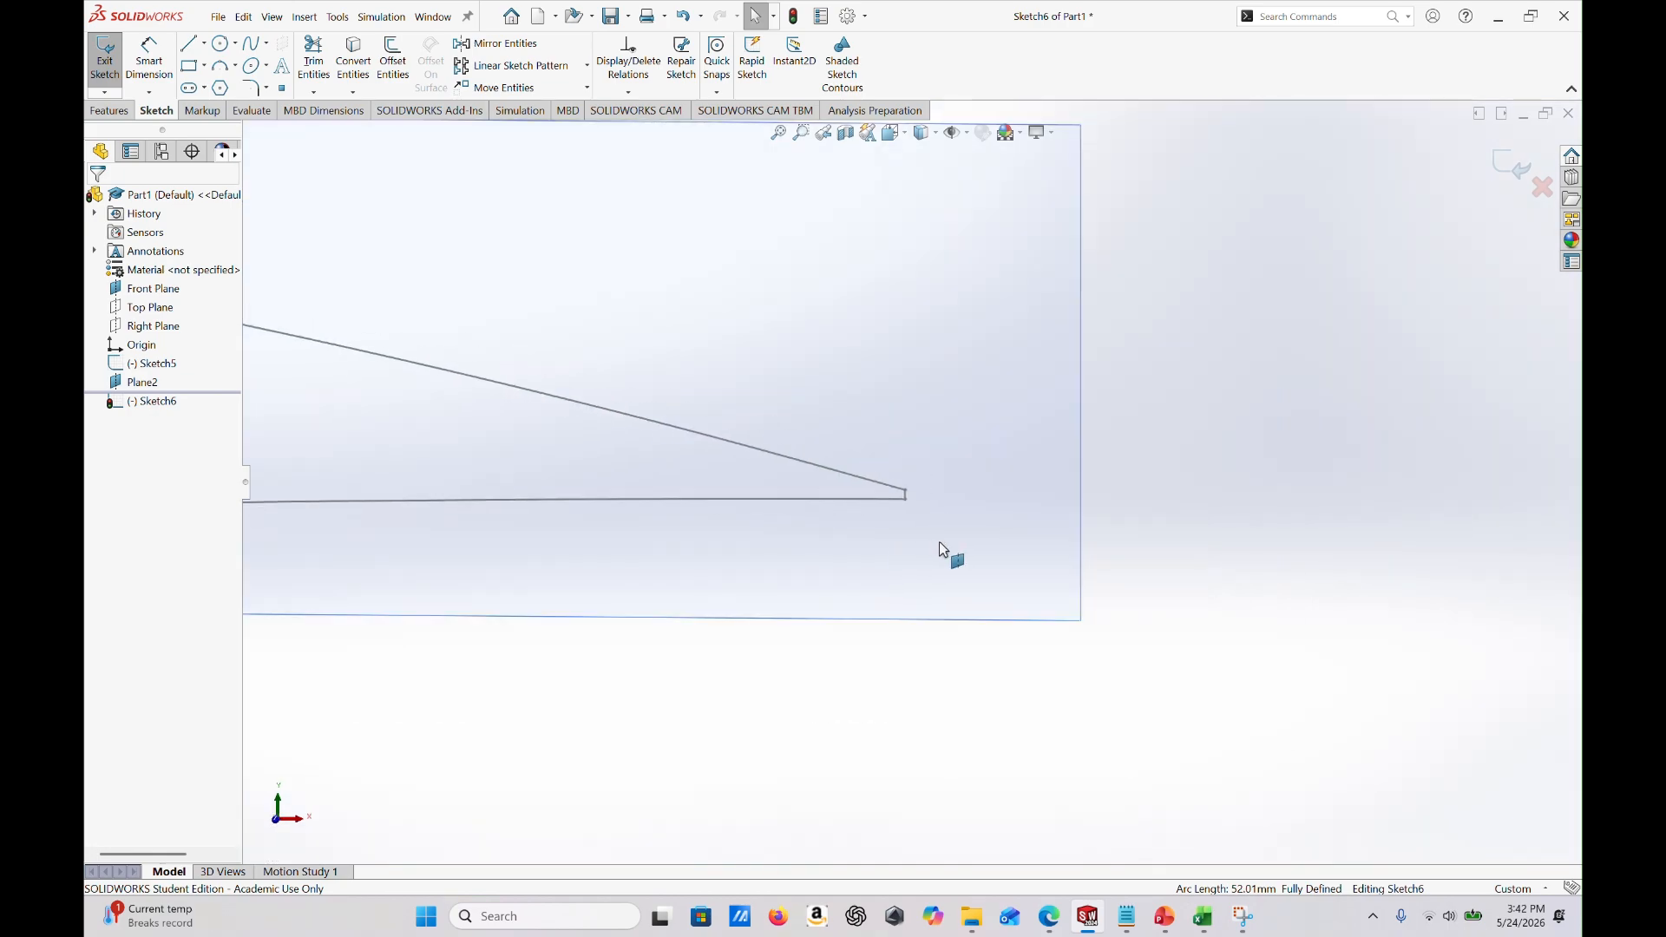
scroll(913, 500, up, 6)
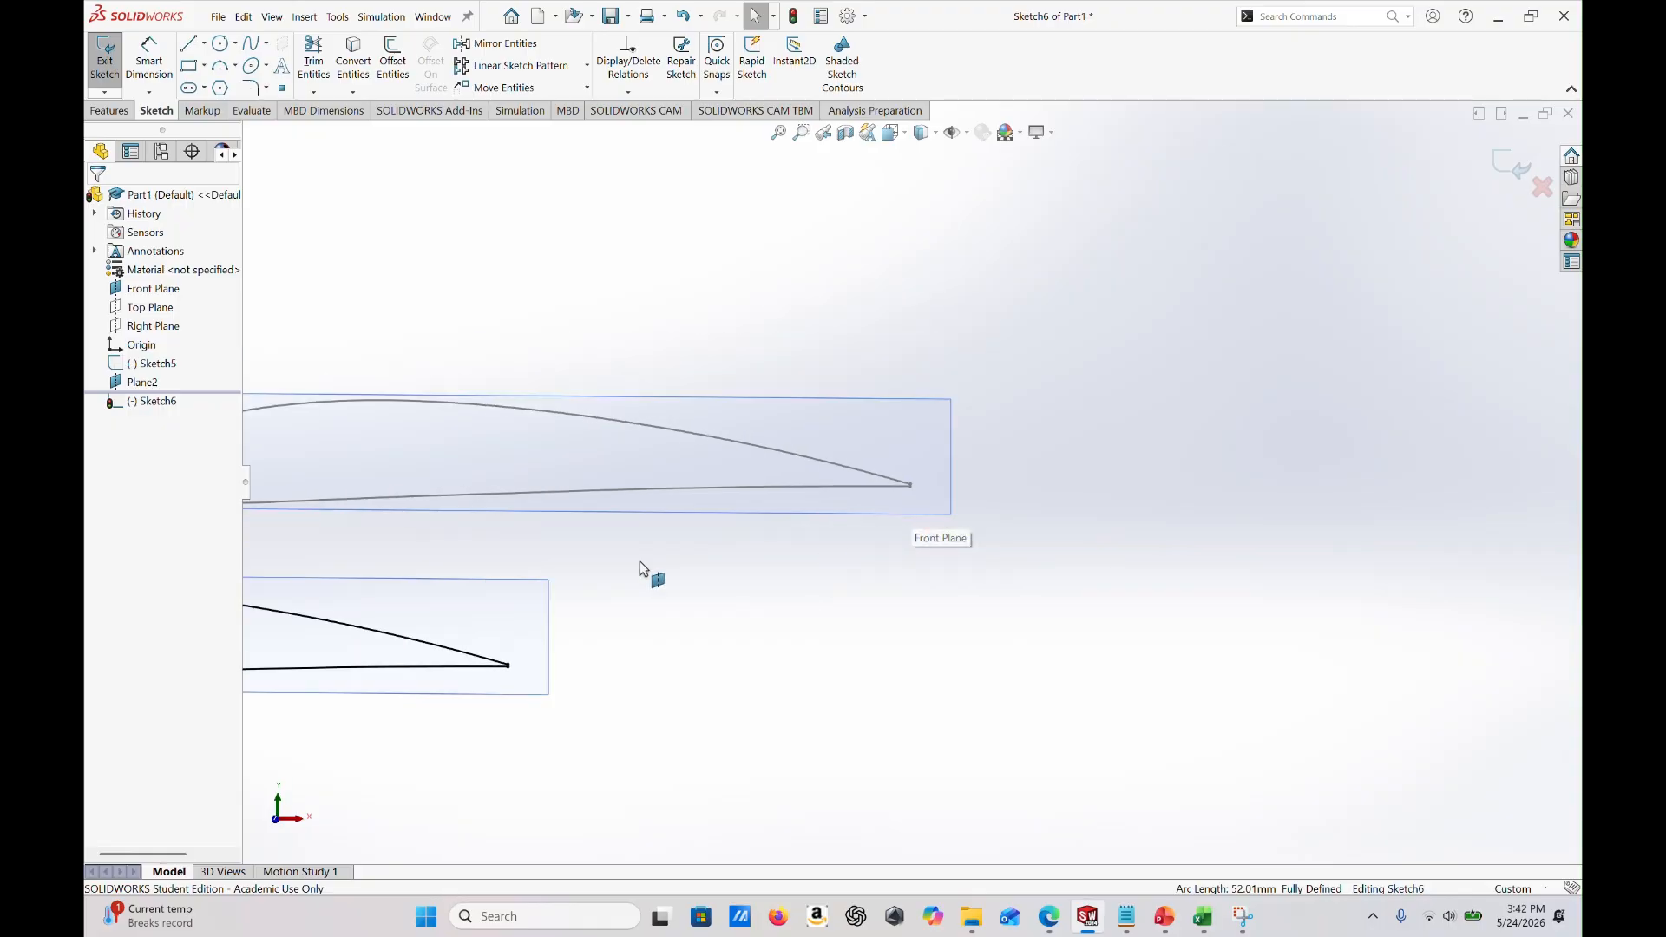
scroll(558, 653, down, 6)
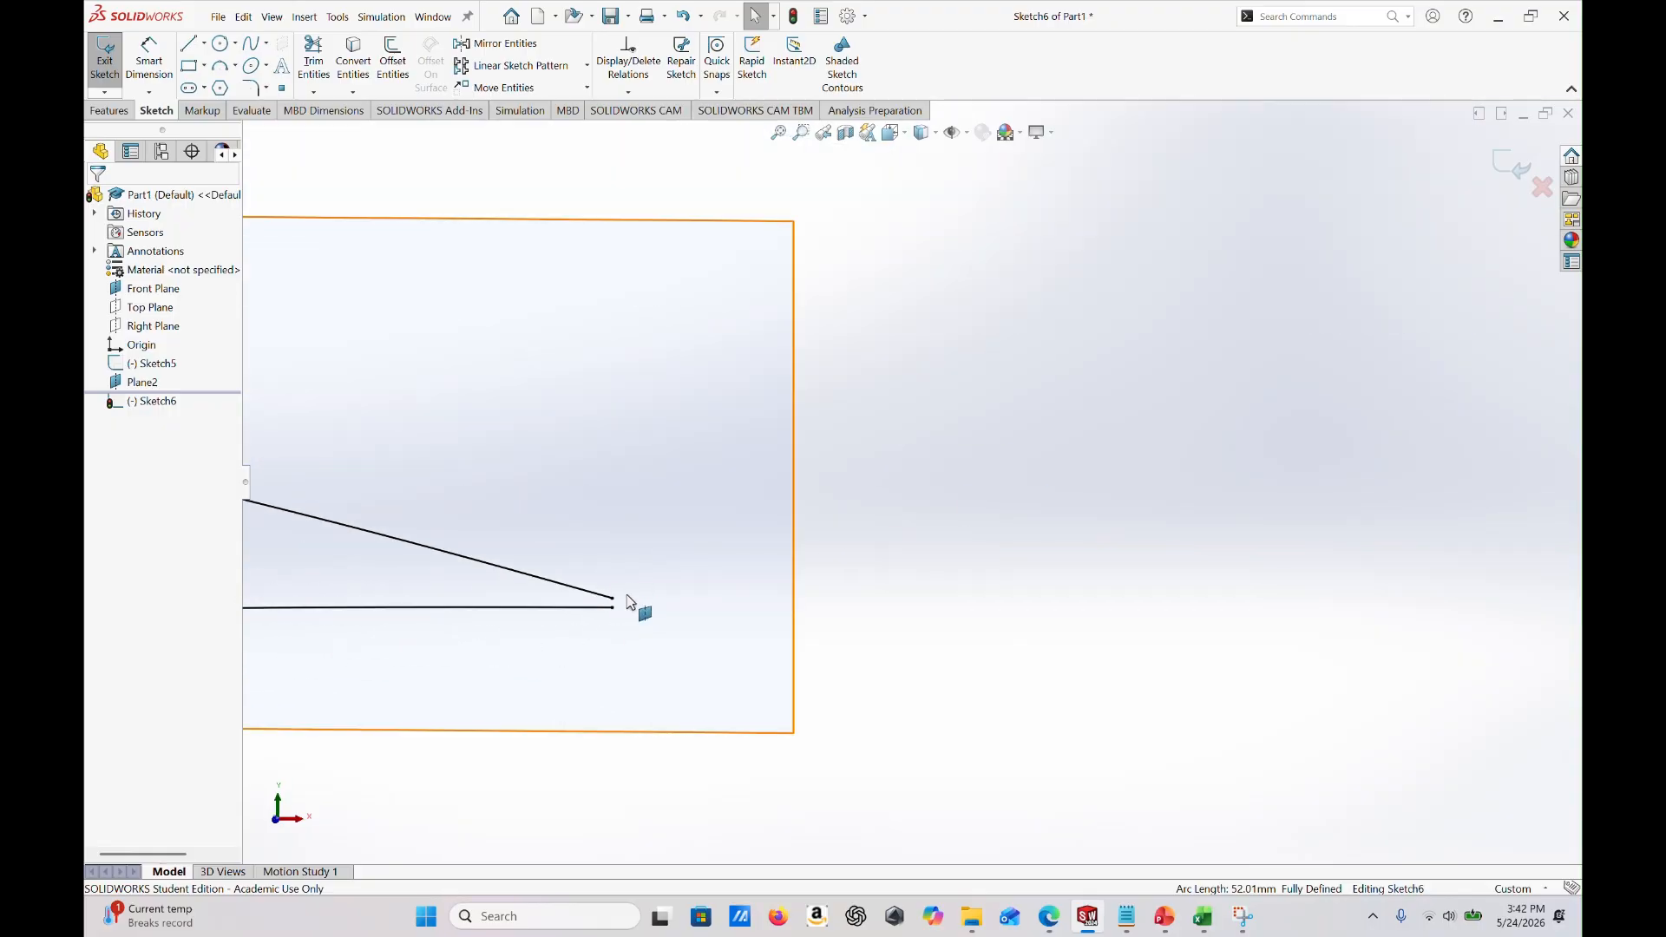
scroll(631, 586, up, 6)
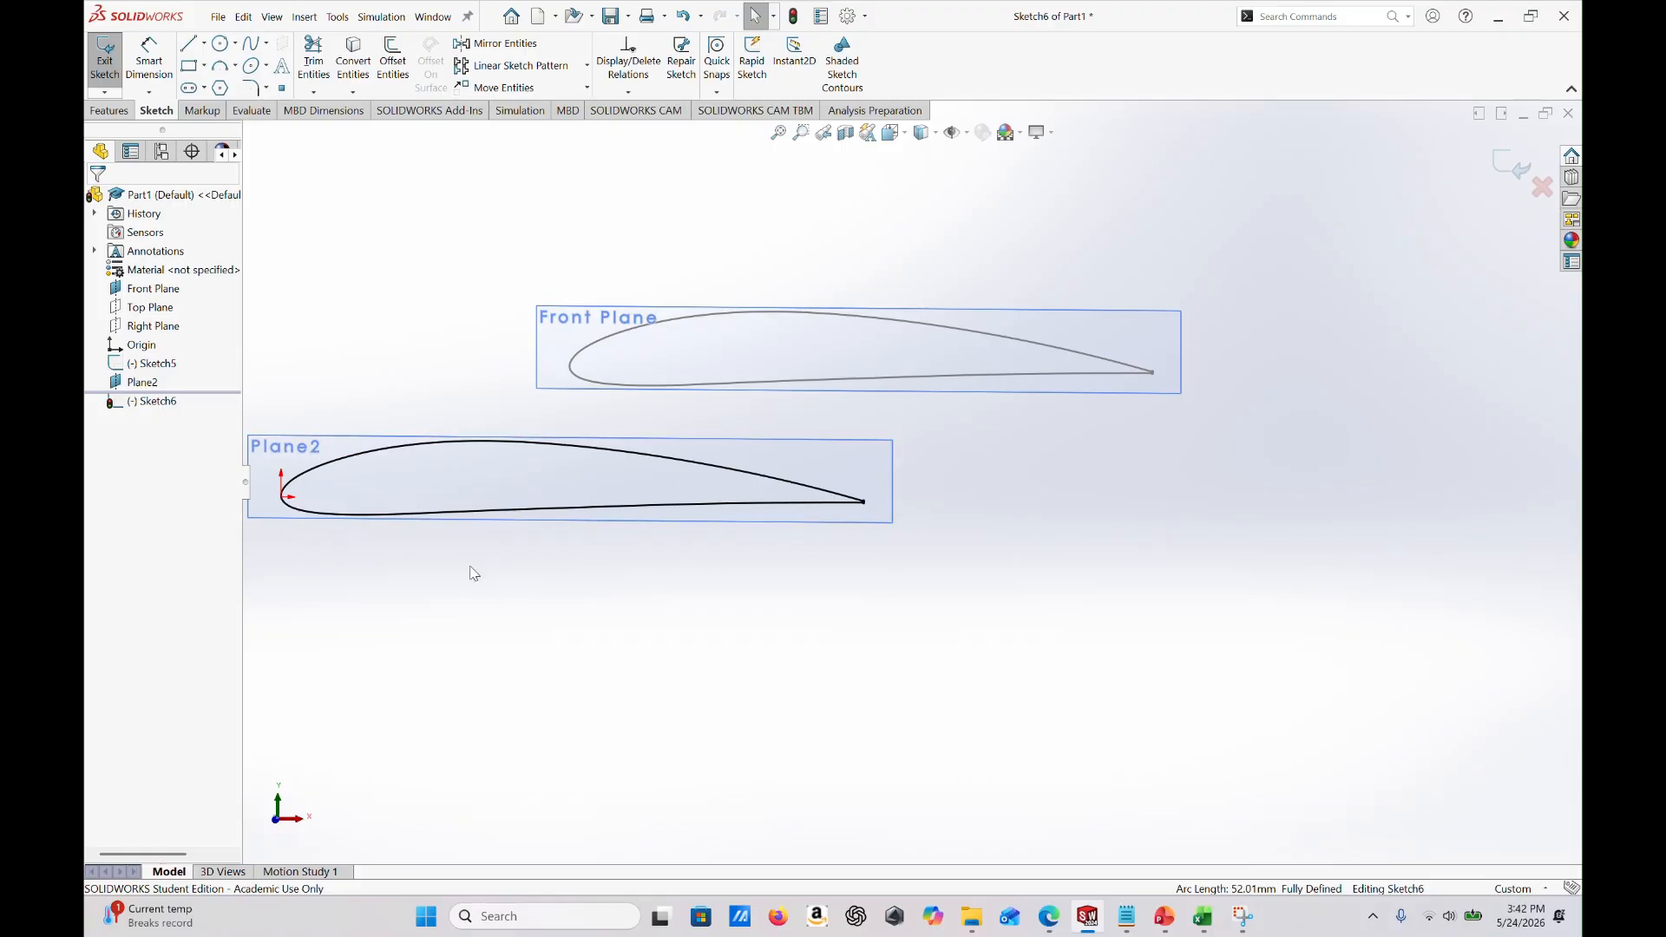
scroll(654, 622, down, 1)
middle_drag(657, 623, 673, 623)
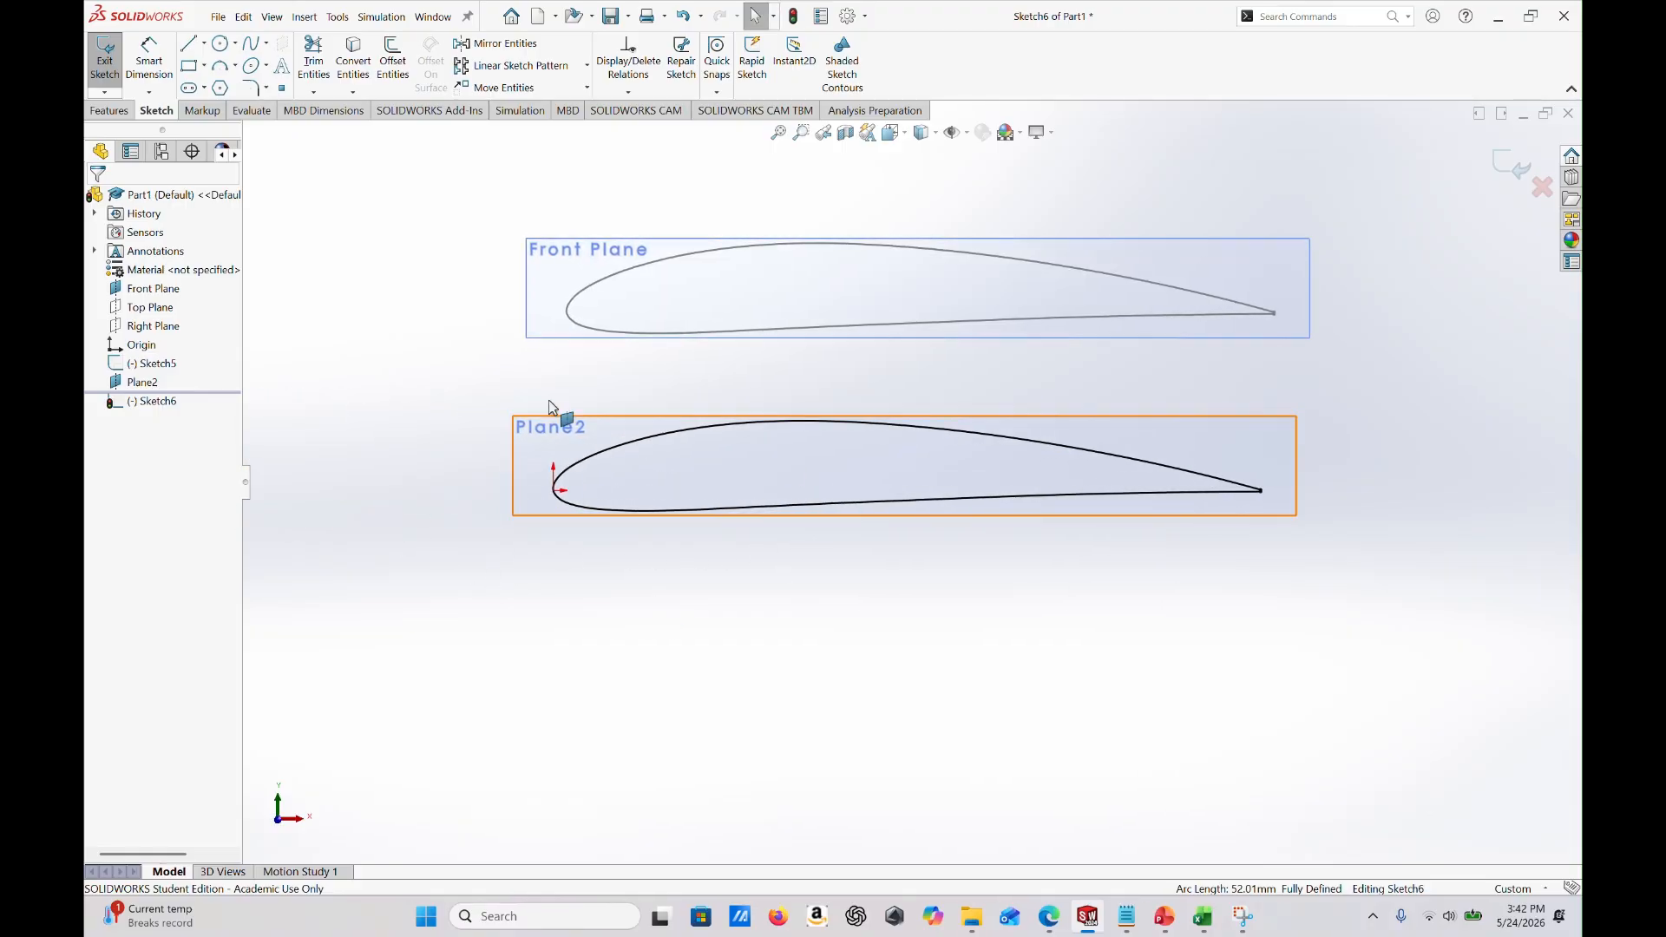
Delete the On Edge relation from the converted airfoil spline on the offset plane.
click(600, 451)
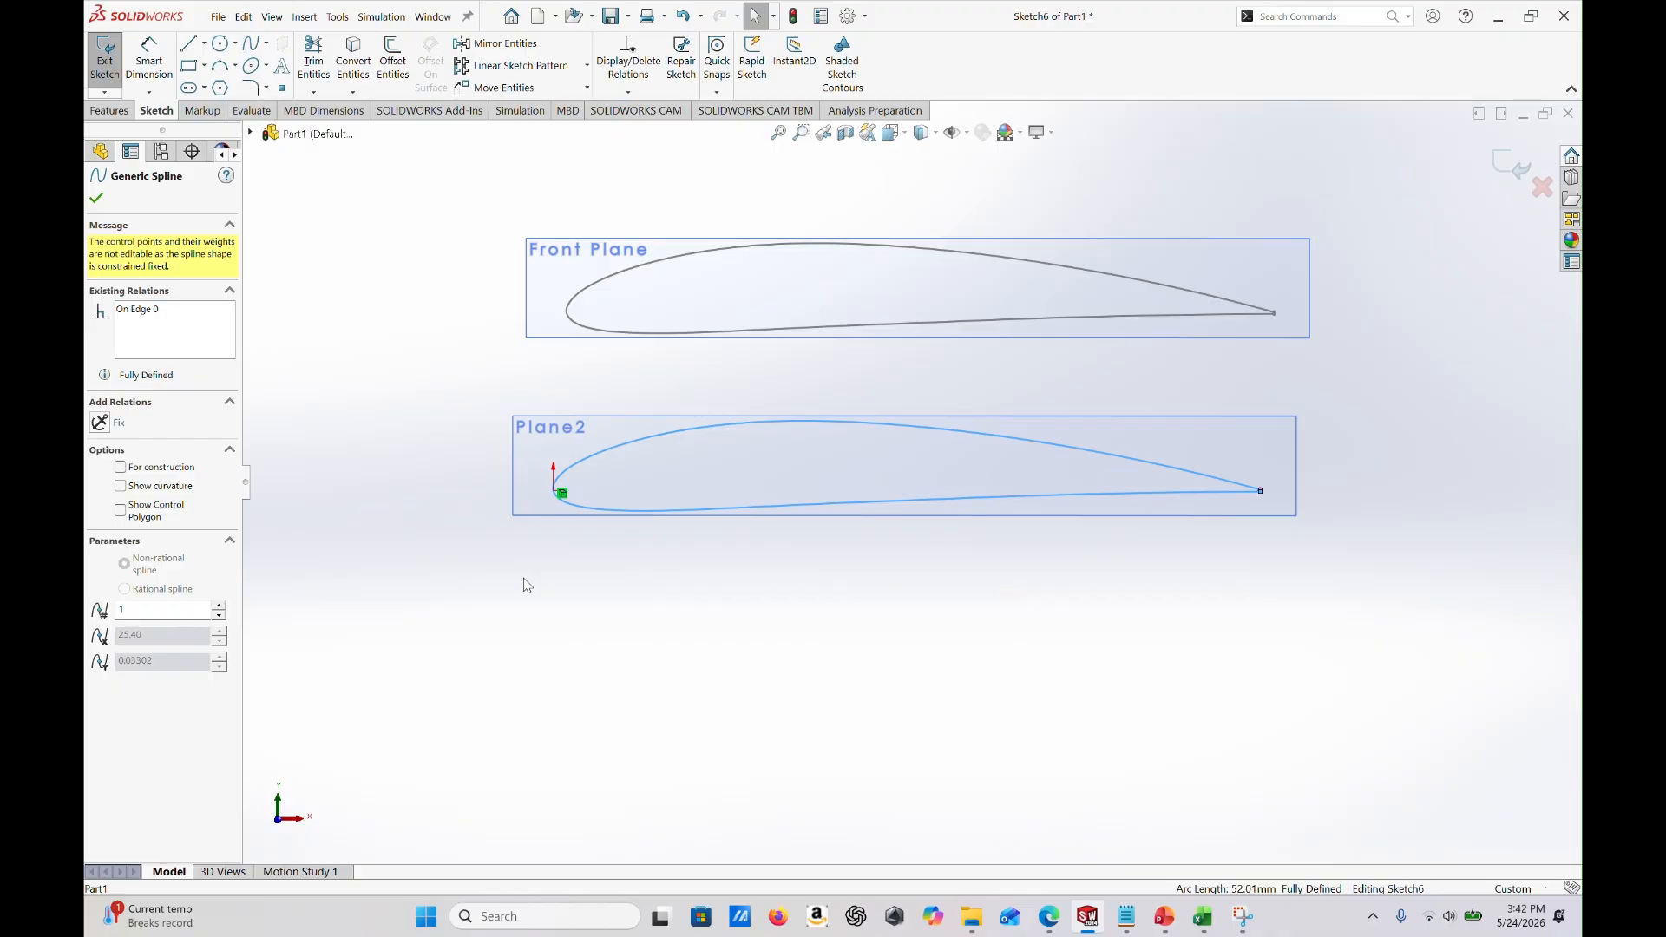
click(159, 311)
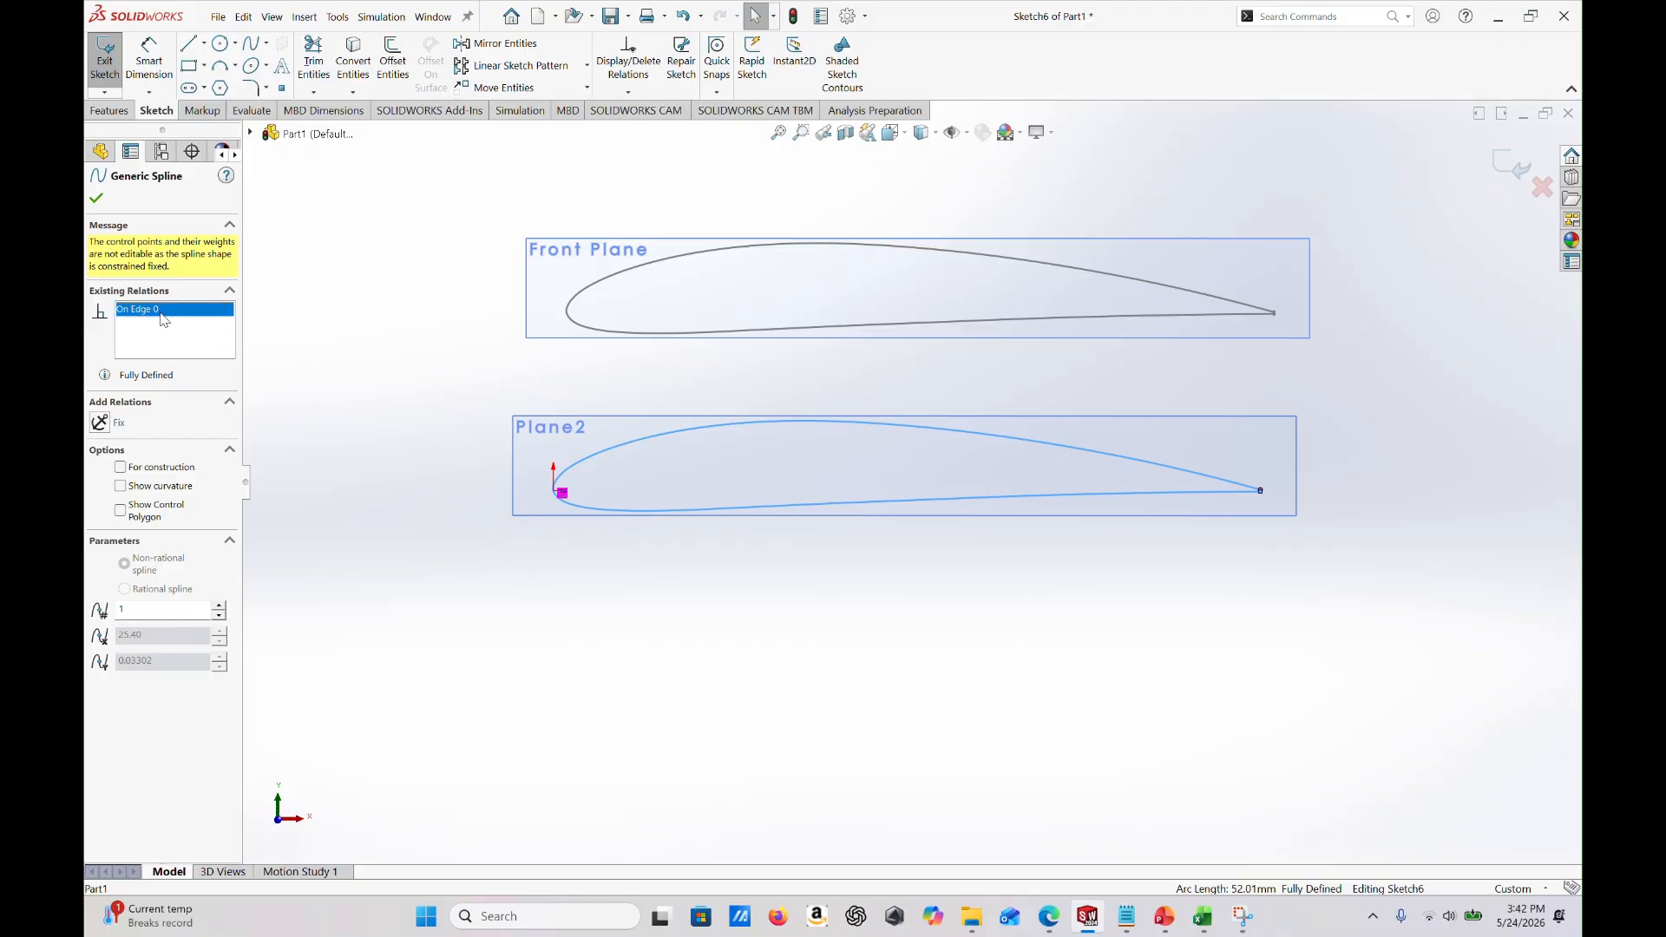
key(Delete)
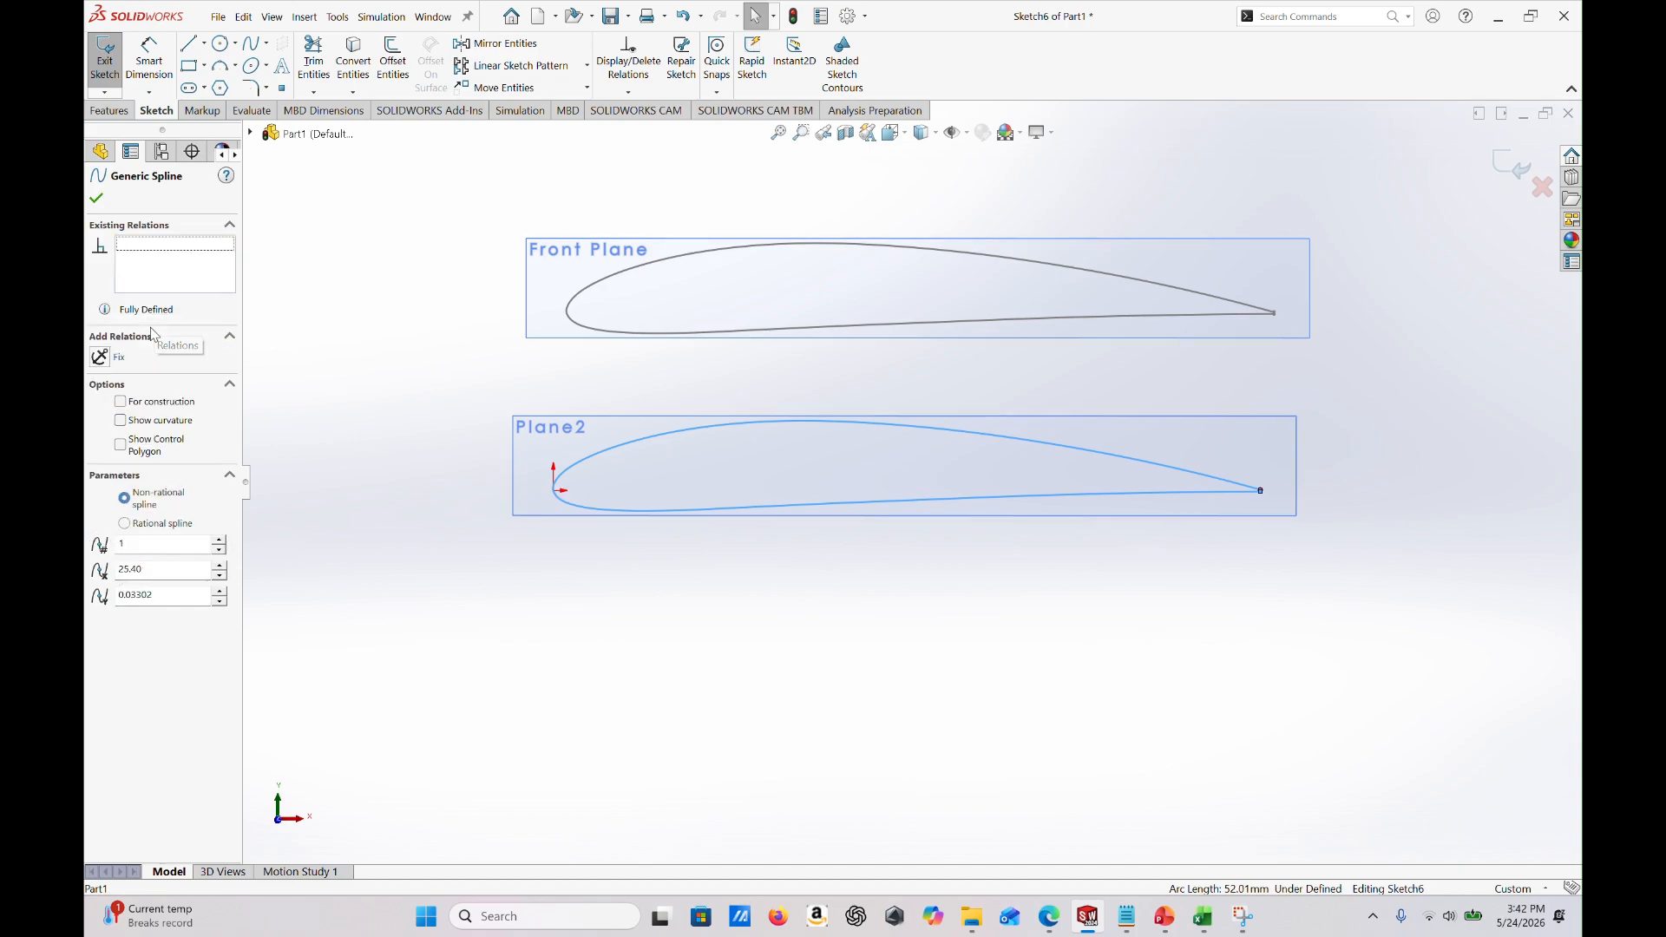
click(96, 201)
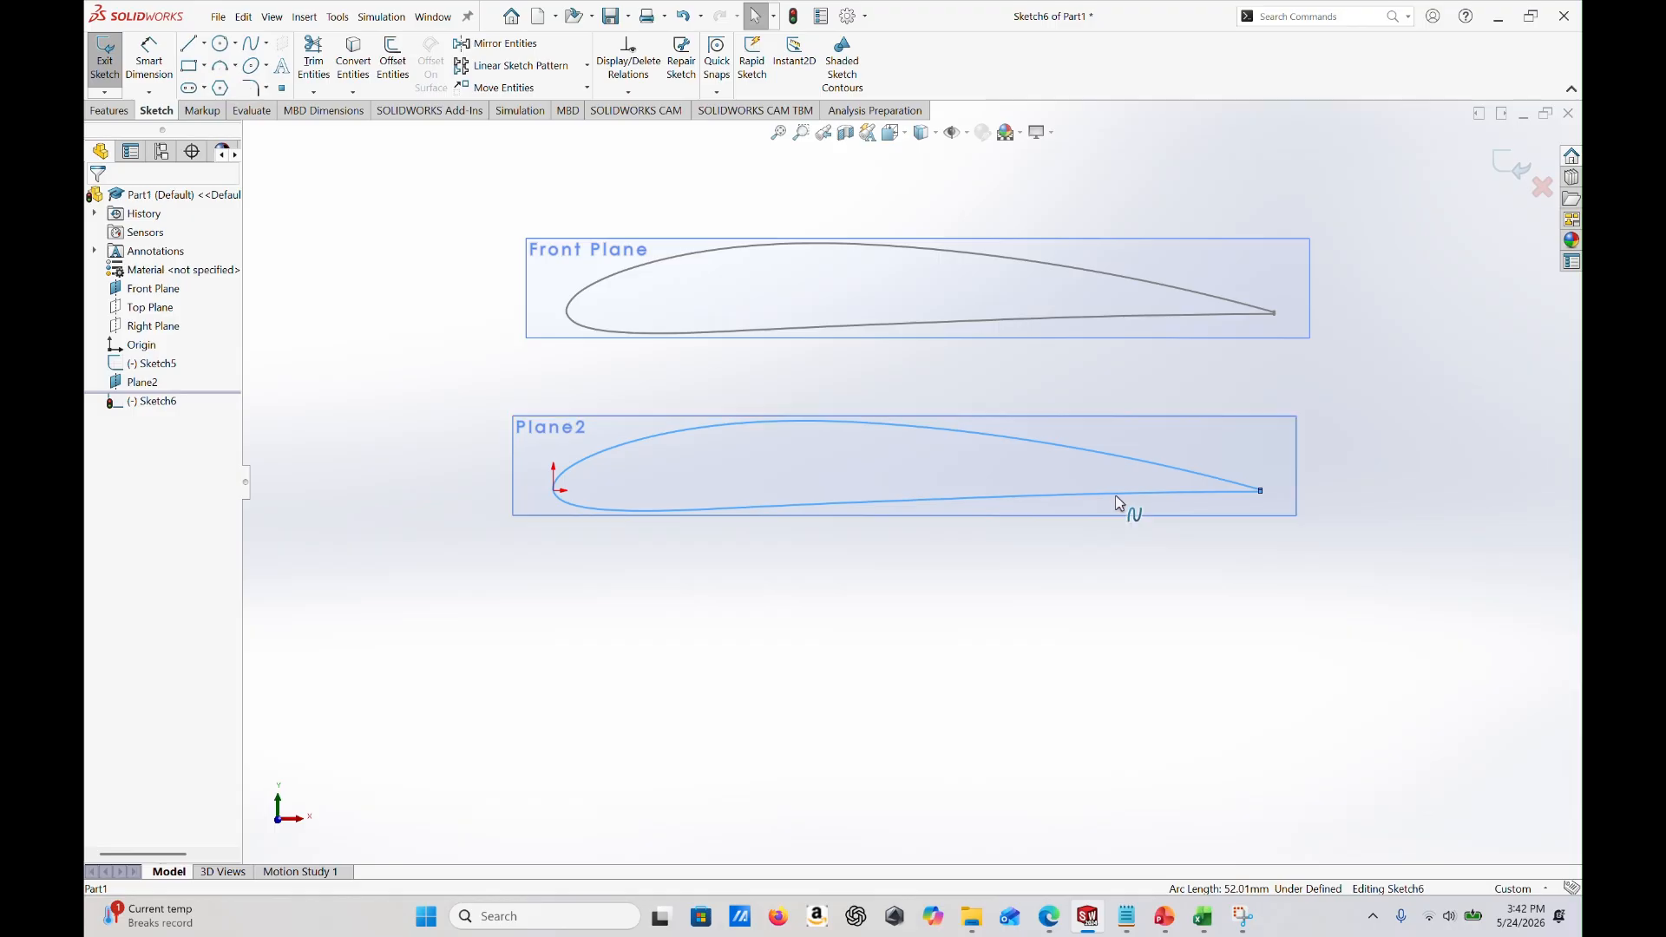
Close the converted airfoil's trailing edge with a line between the two open spline endpoints, and exit the sketch.
scroll(1250, 486, down, 5)
scroll(1171, 491, down, 5)
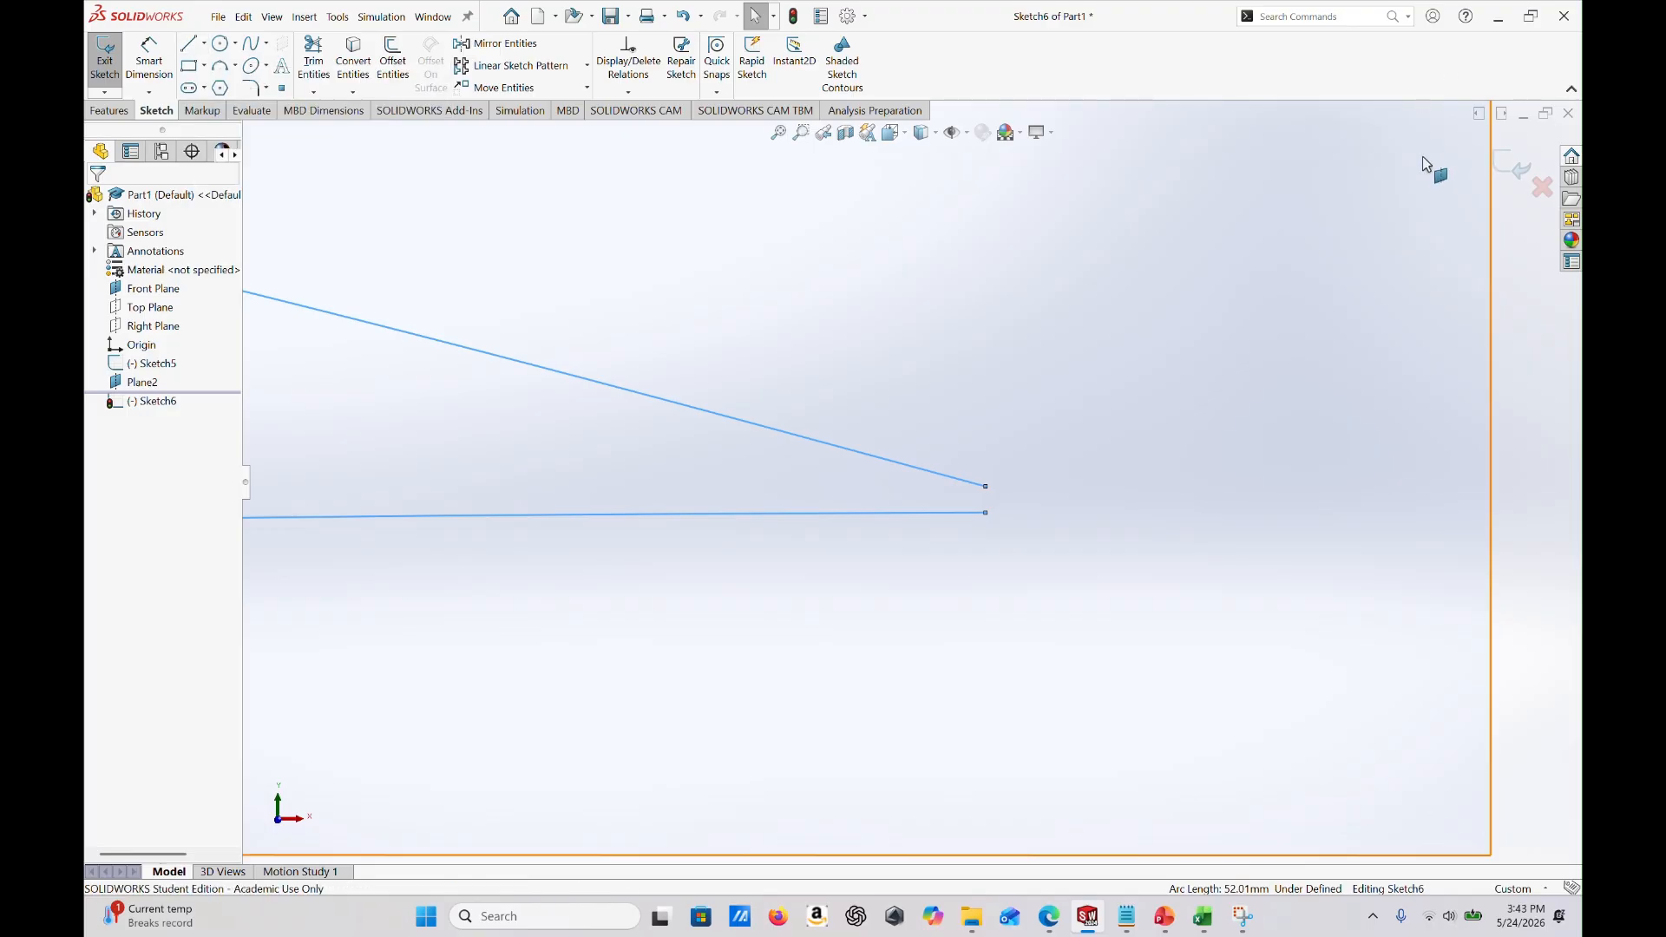
click(189, 43)
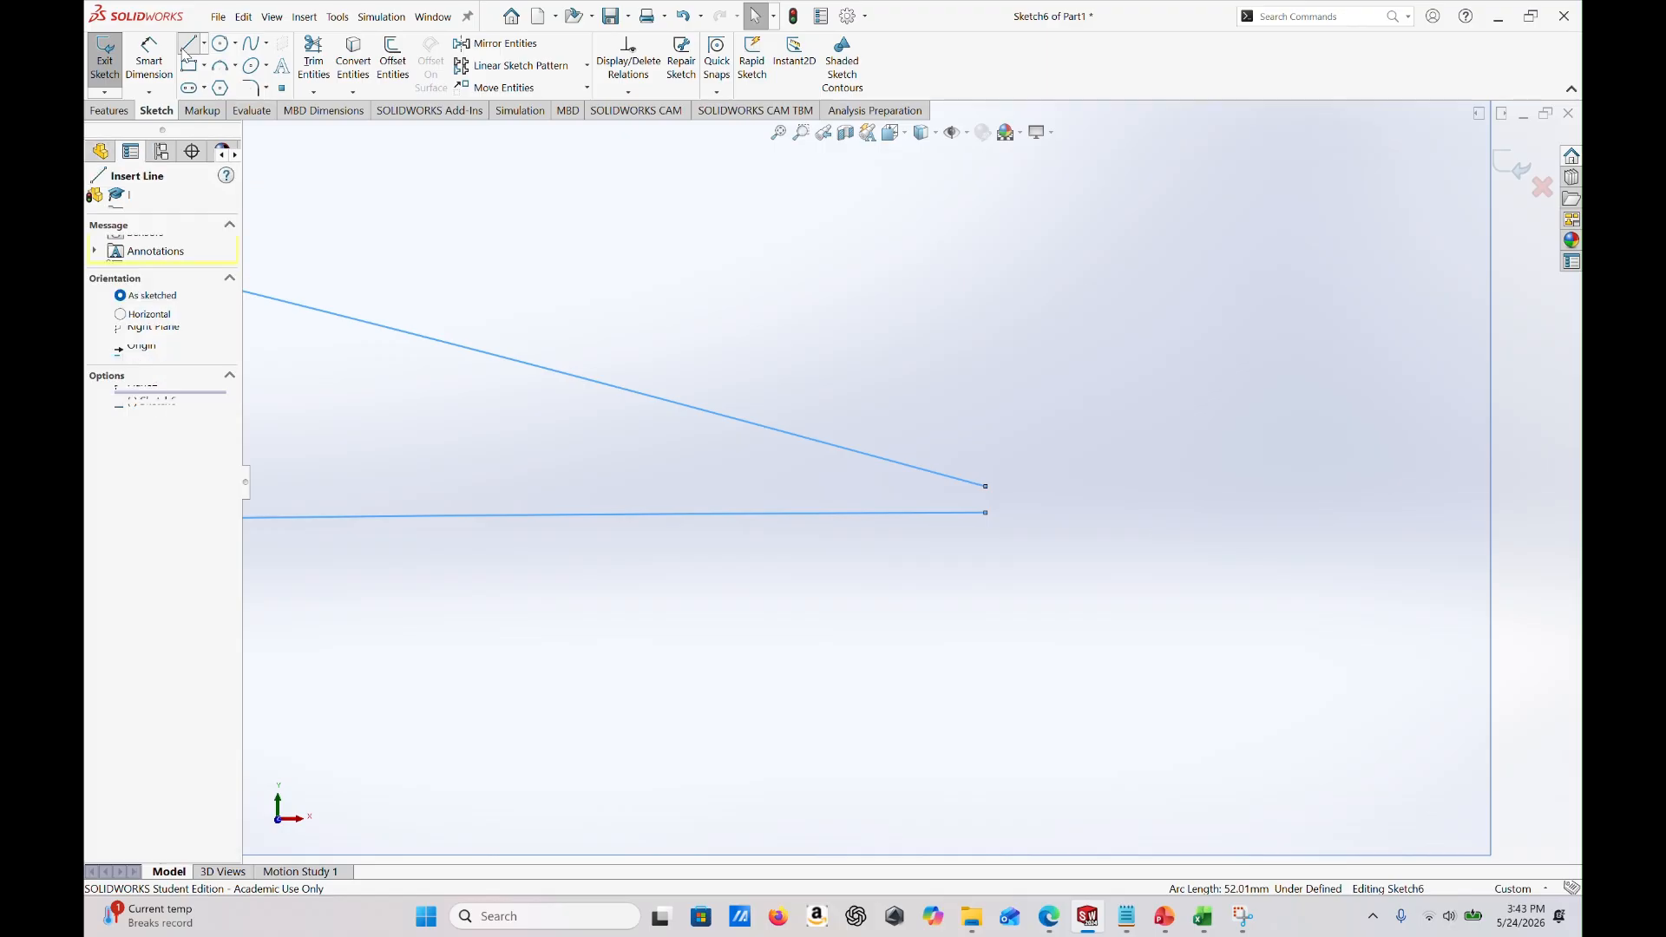
click(986, 487)
click(986, 513)
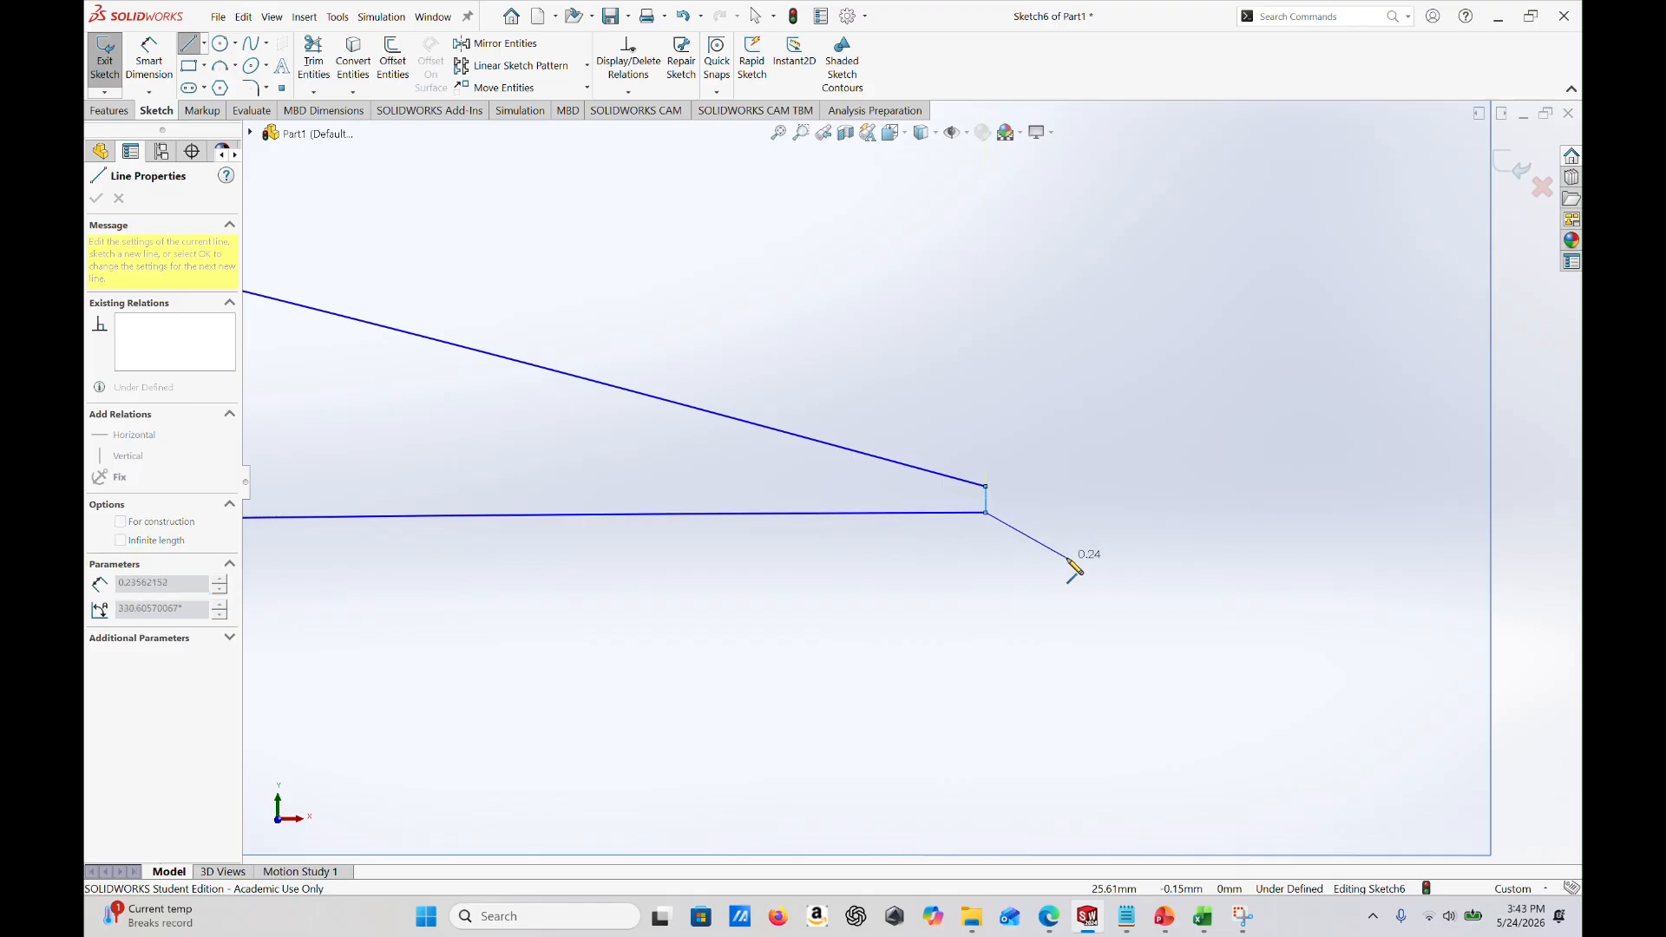
key(Escape)
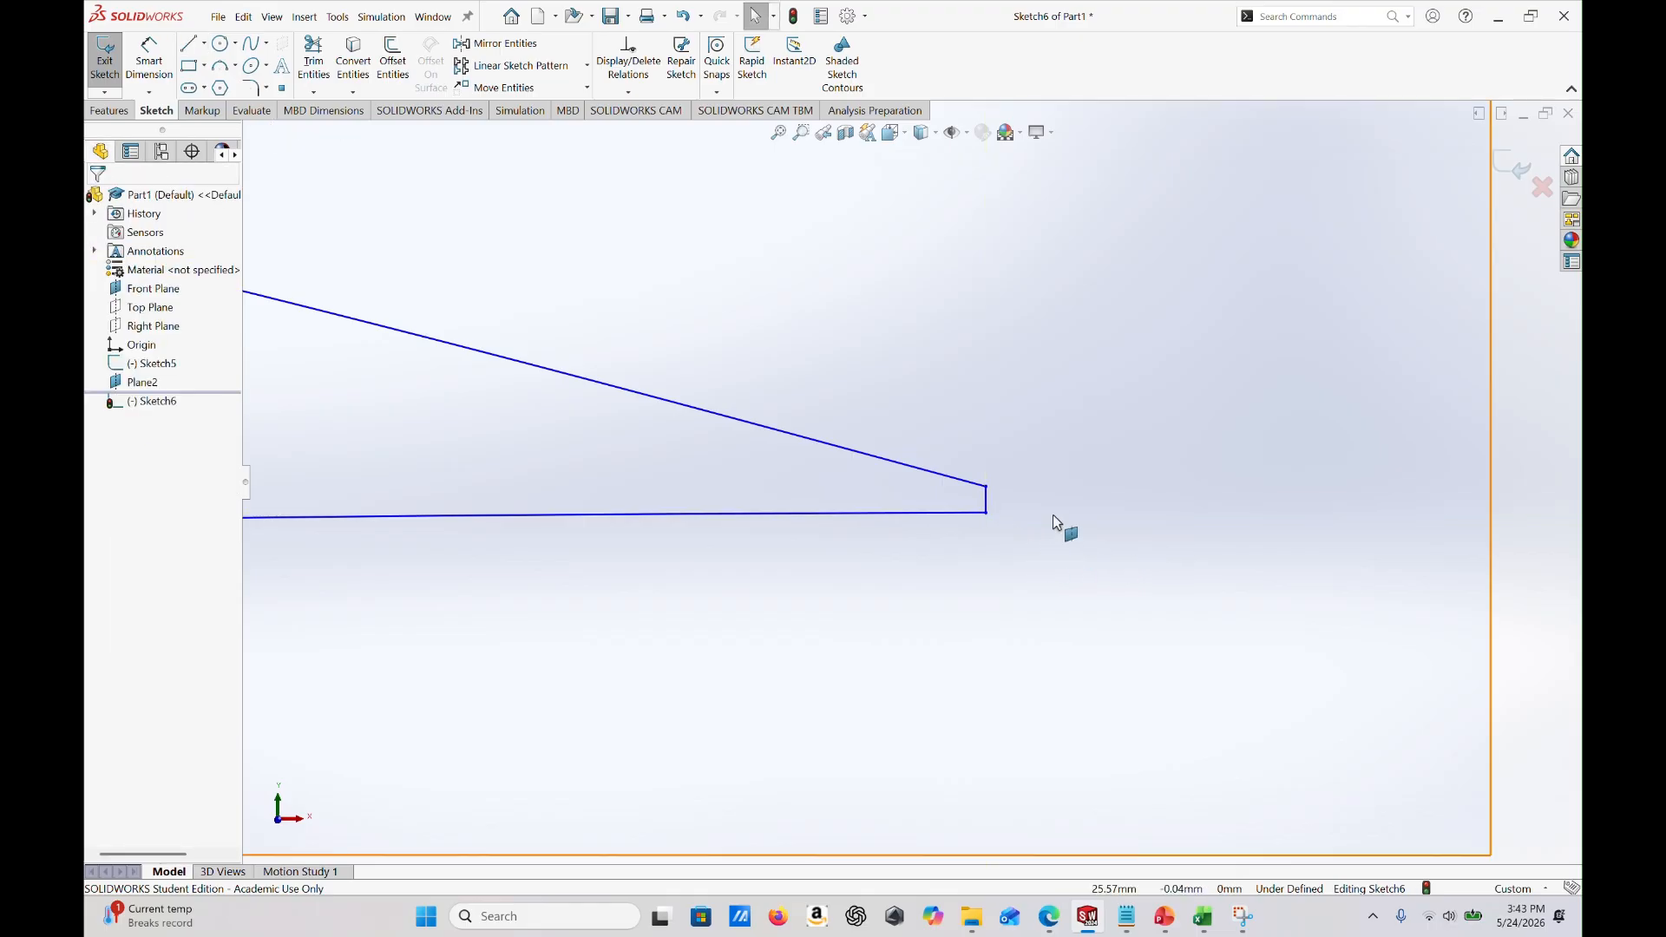
scroll(1053, 515, up, 5)
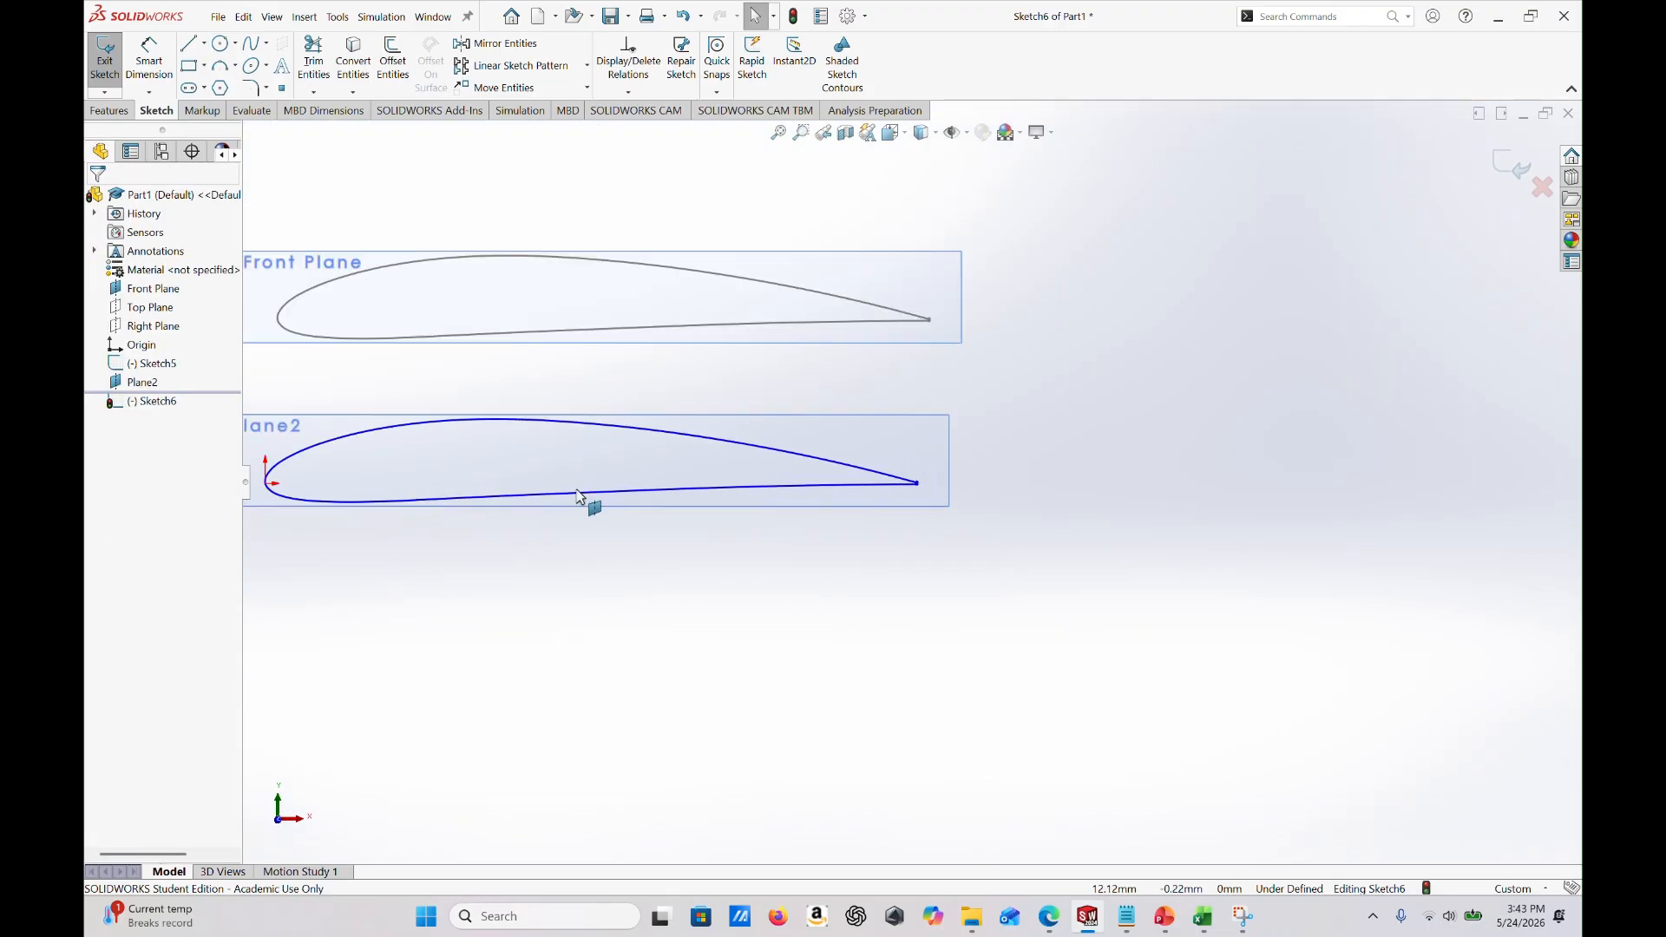
click(1512, 159)
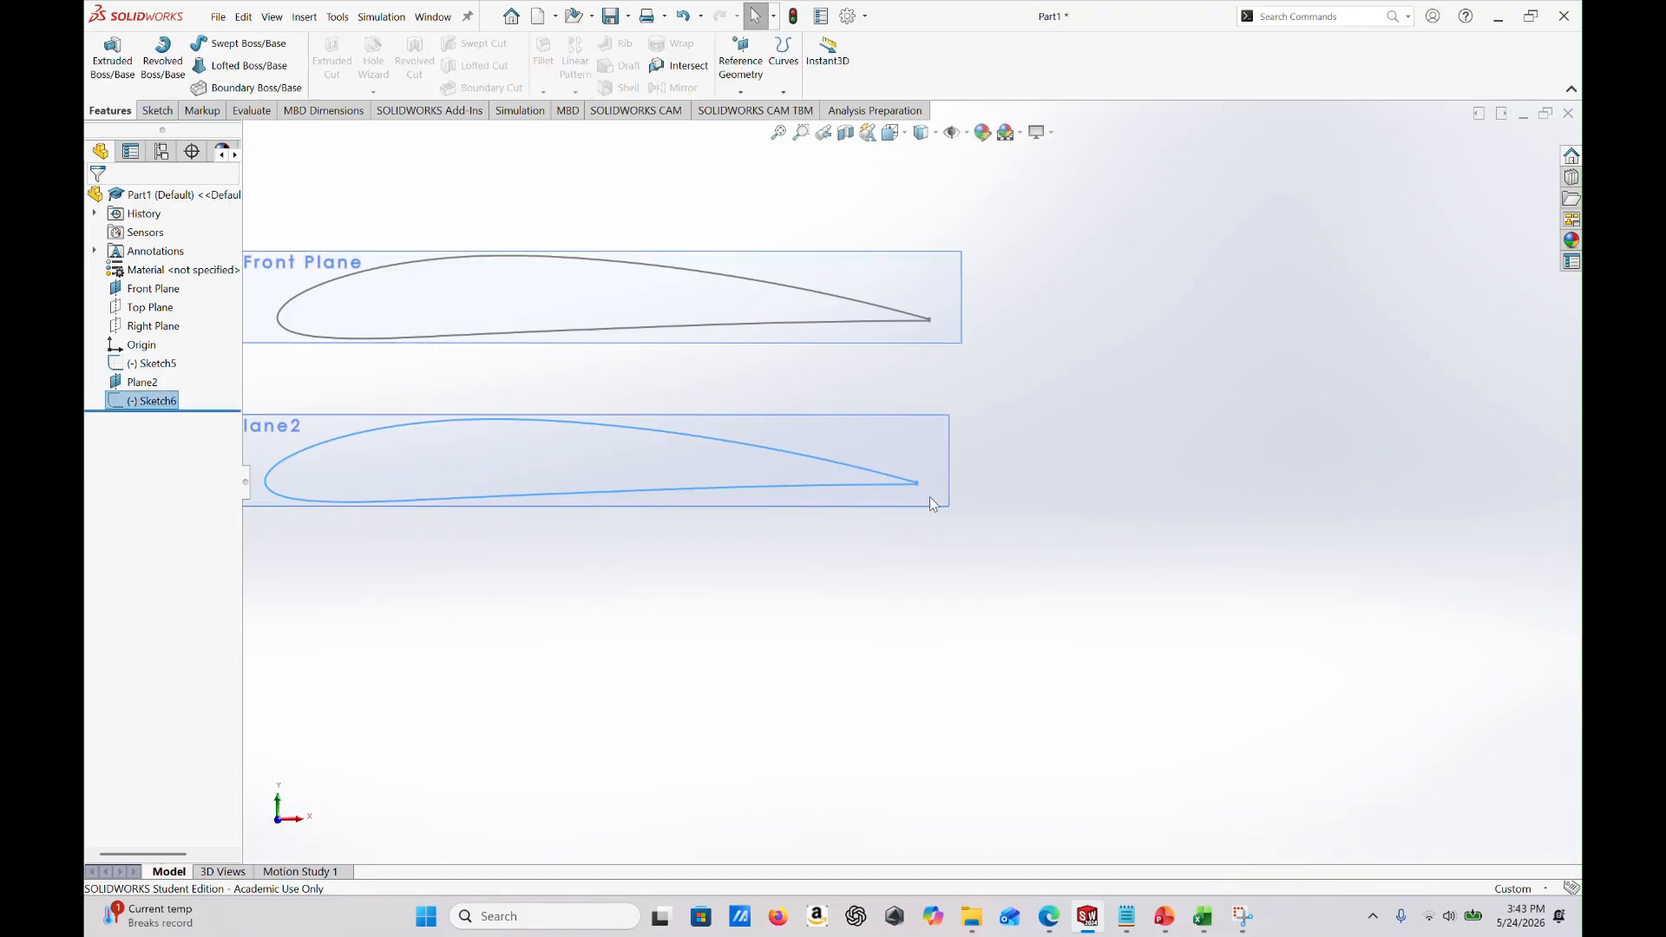
Start a Lofted Boss/Base using the Front Plane airfoil and the Plane2 airfoil sketches as profiles.
scroll(930, 497, up, 4)
scroll(714, 494, down, 2)
mouse_move(732, 510)
middle_down()
mouse_move(781, 528)
mouse_move(766, 551)
mouse_move(817, 556)
mouse_move(786, 556)
middle_up()
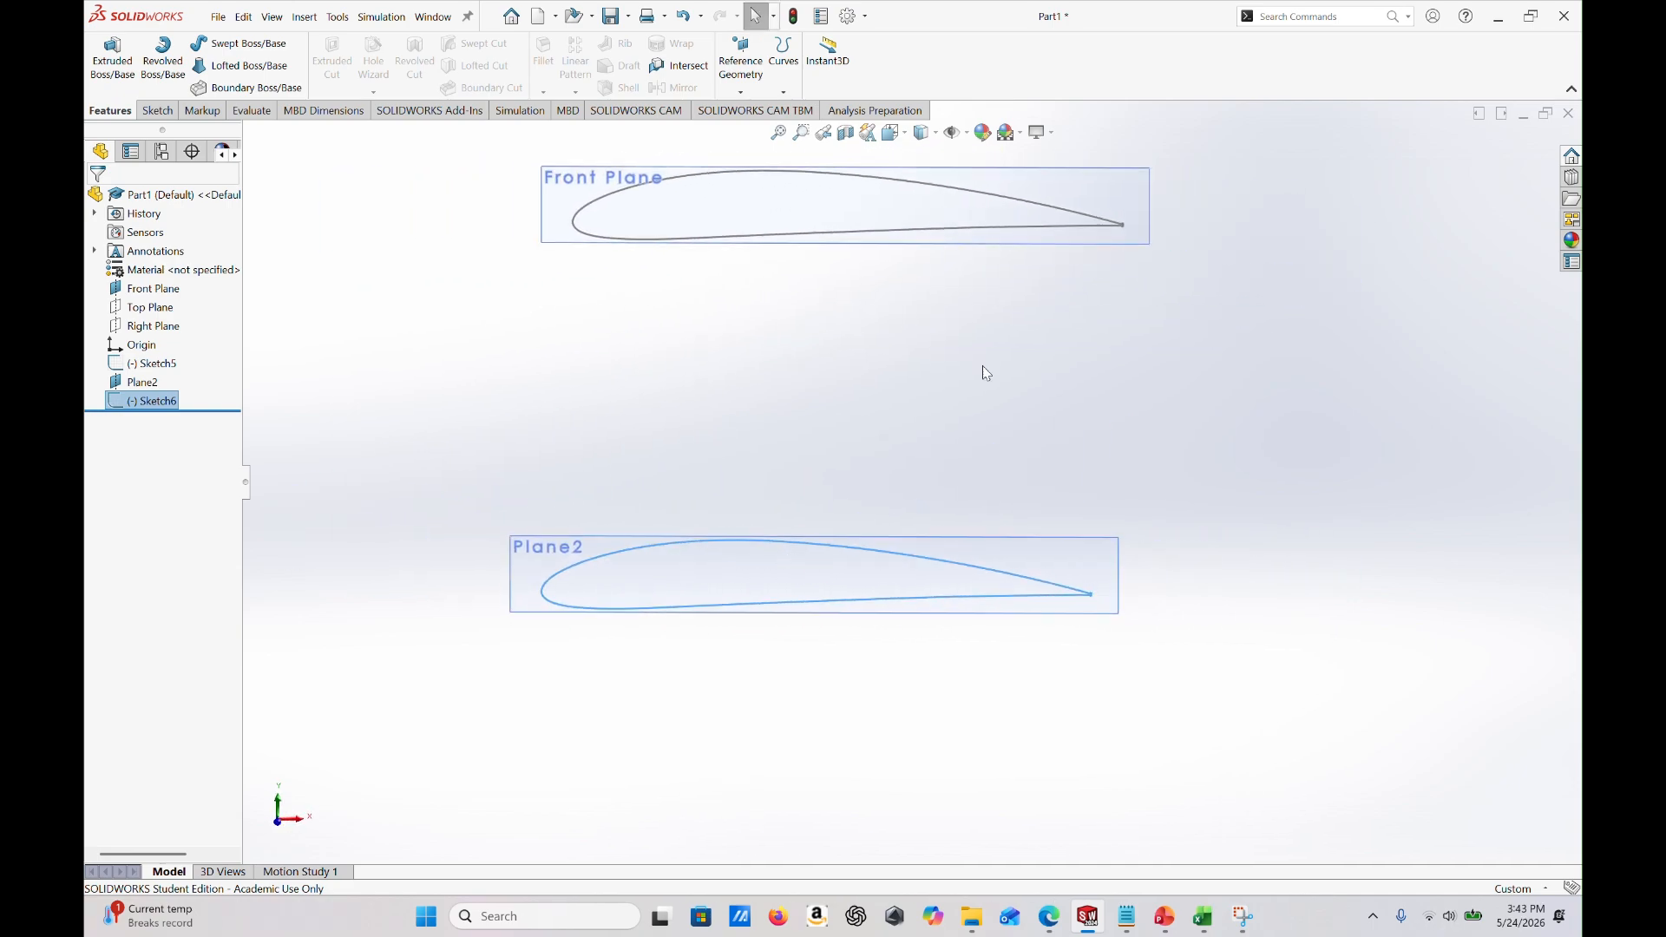
scroll(1013, 325, down, 1)
scroll(1008, 326, up, 3)
mouse_move(1008, 330)
middle_down()
mouse_move(951, 354)
mouse_move(974, 361)
mouse_move(997, 335)
mouse_move(996, 412)
middle_up()
click(996, 412)
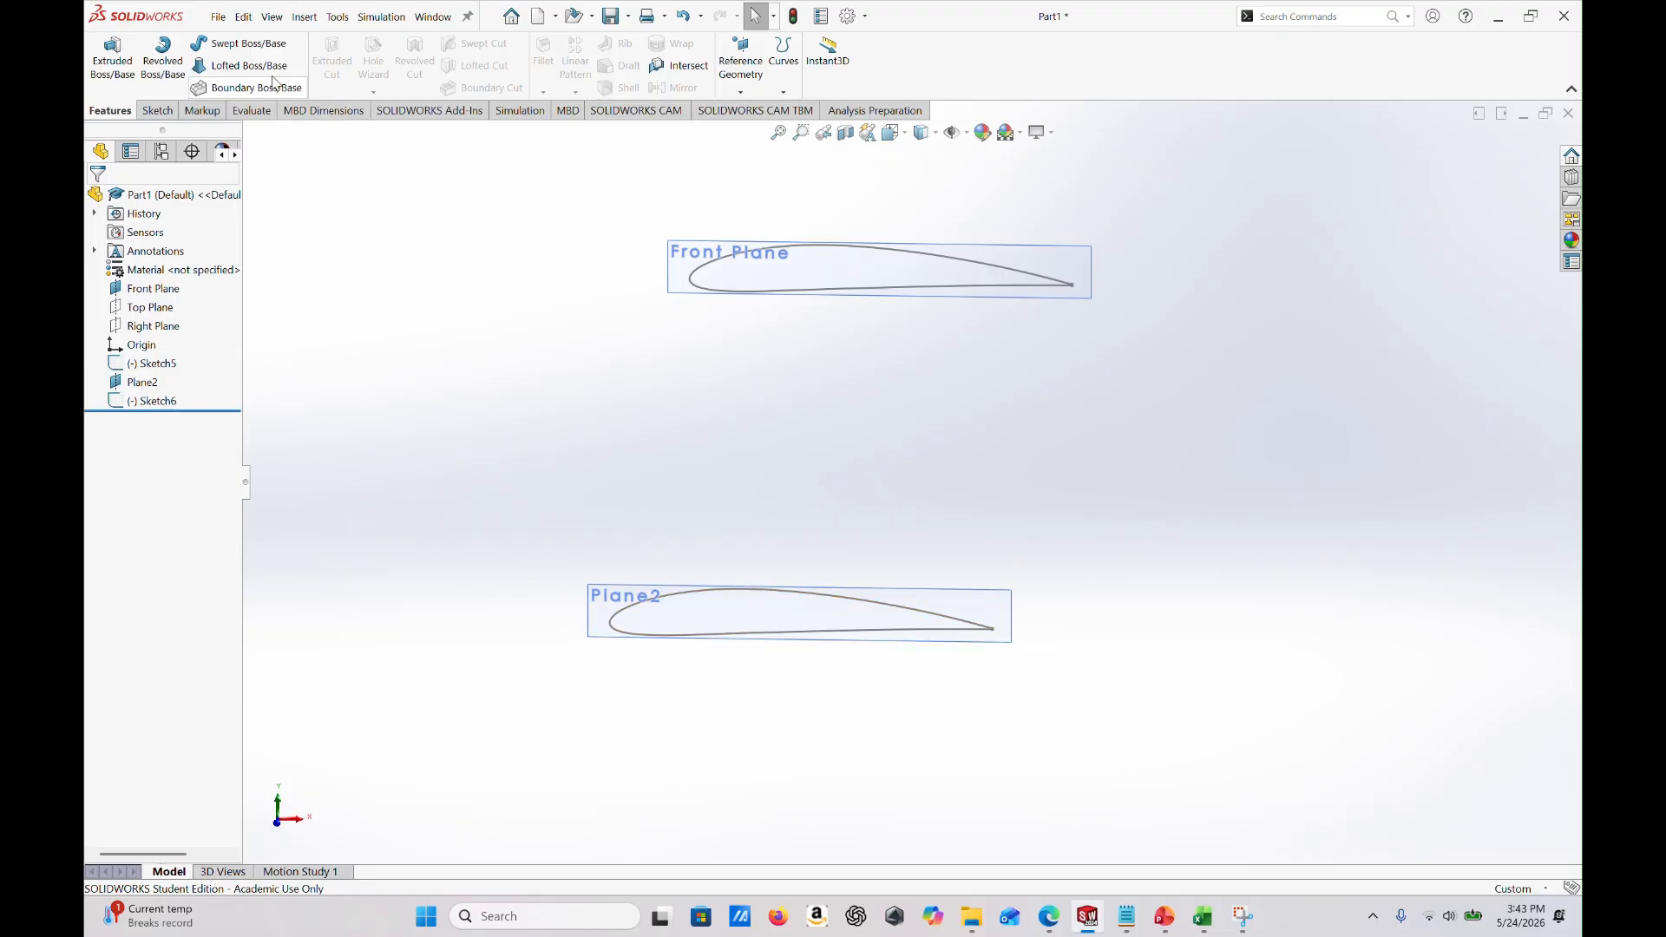
click(246, 66)
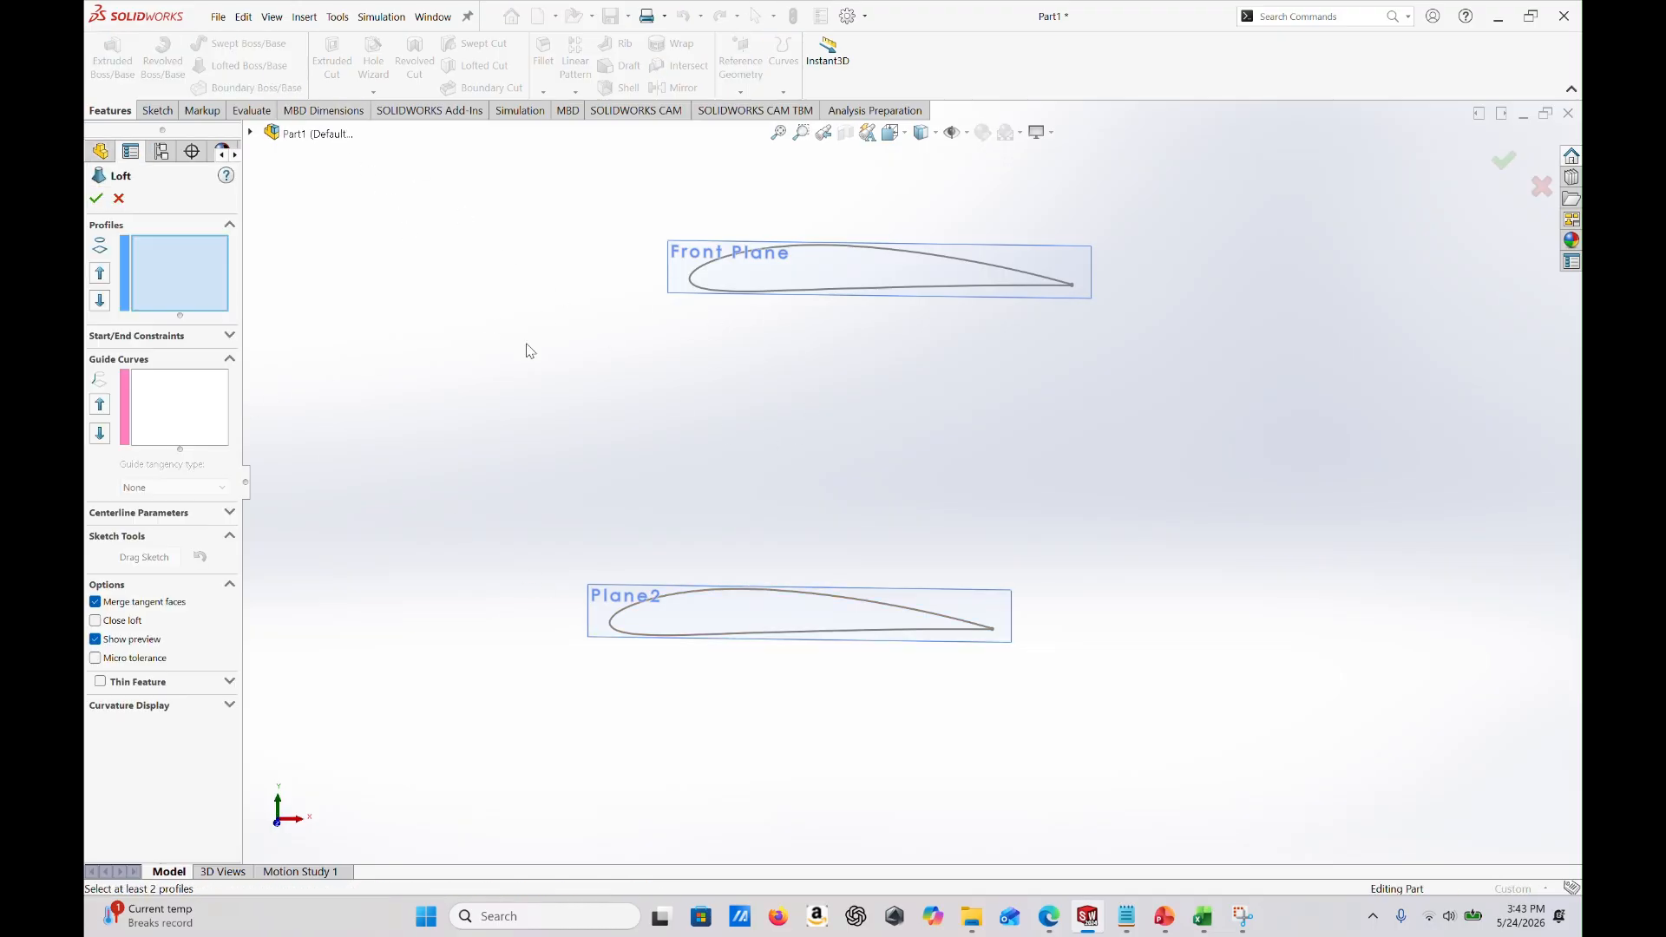
scroll(758, 300, down, 5)
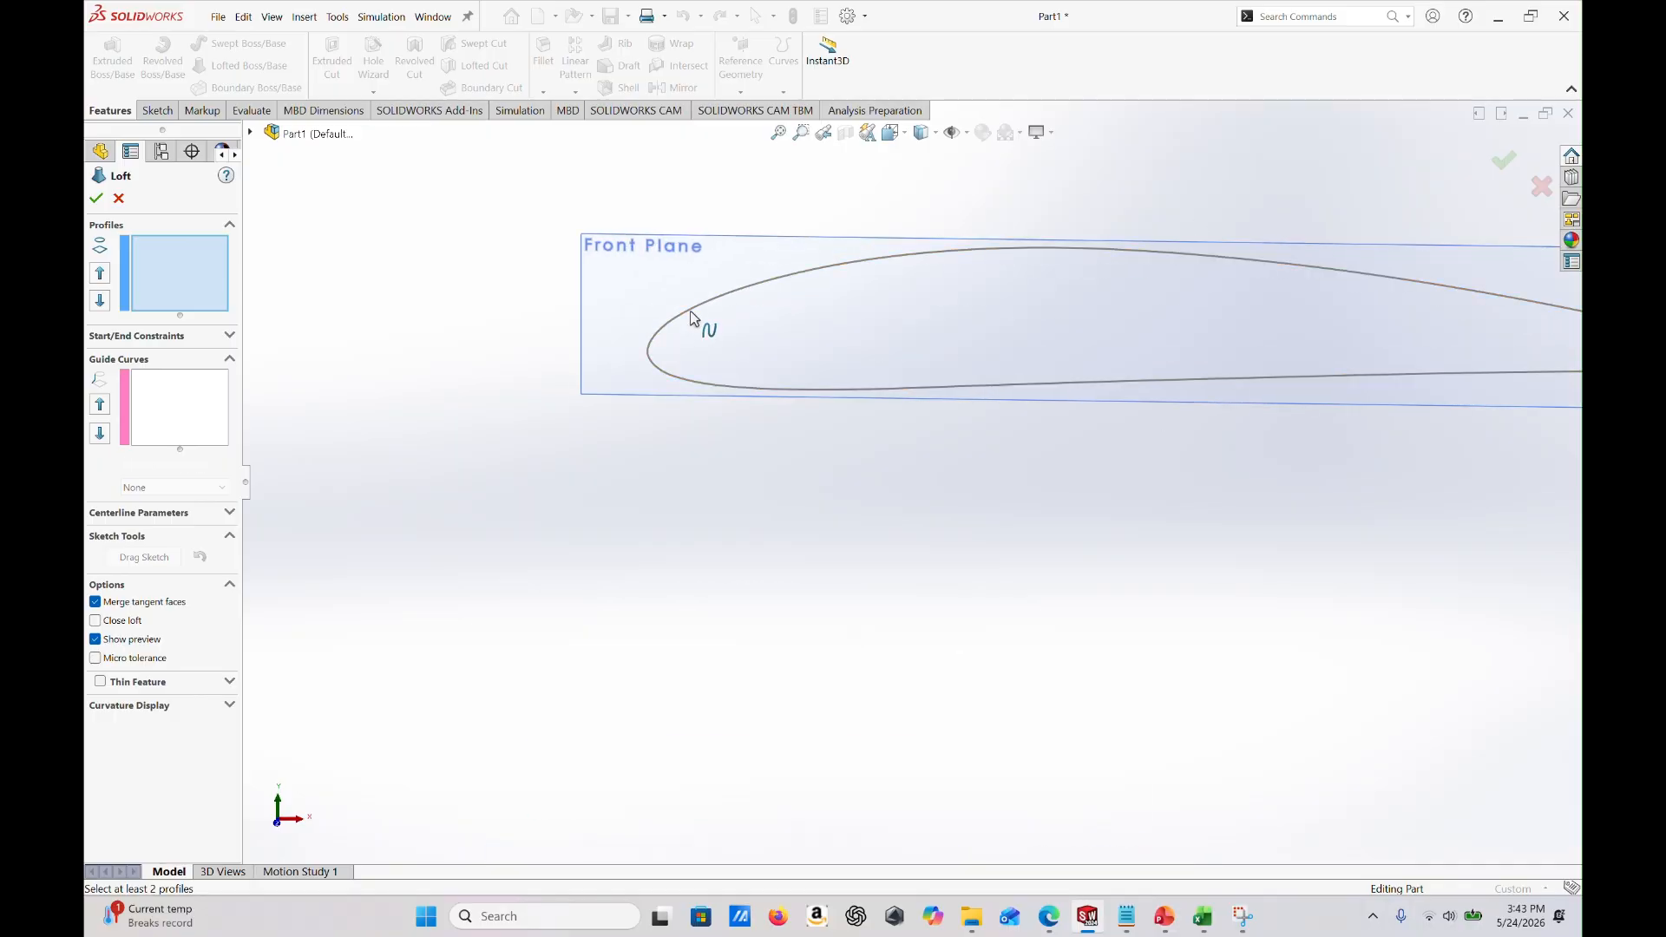
click(692, 317)
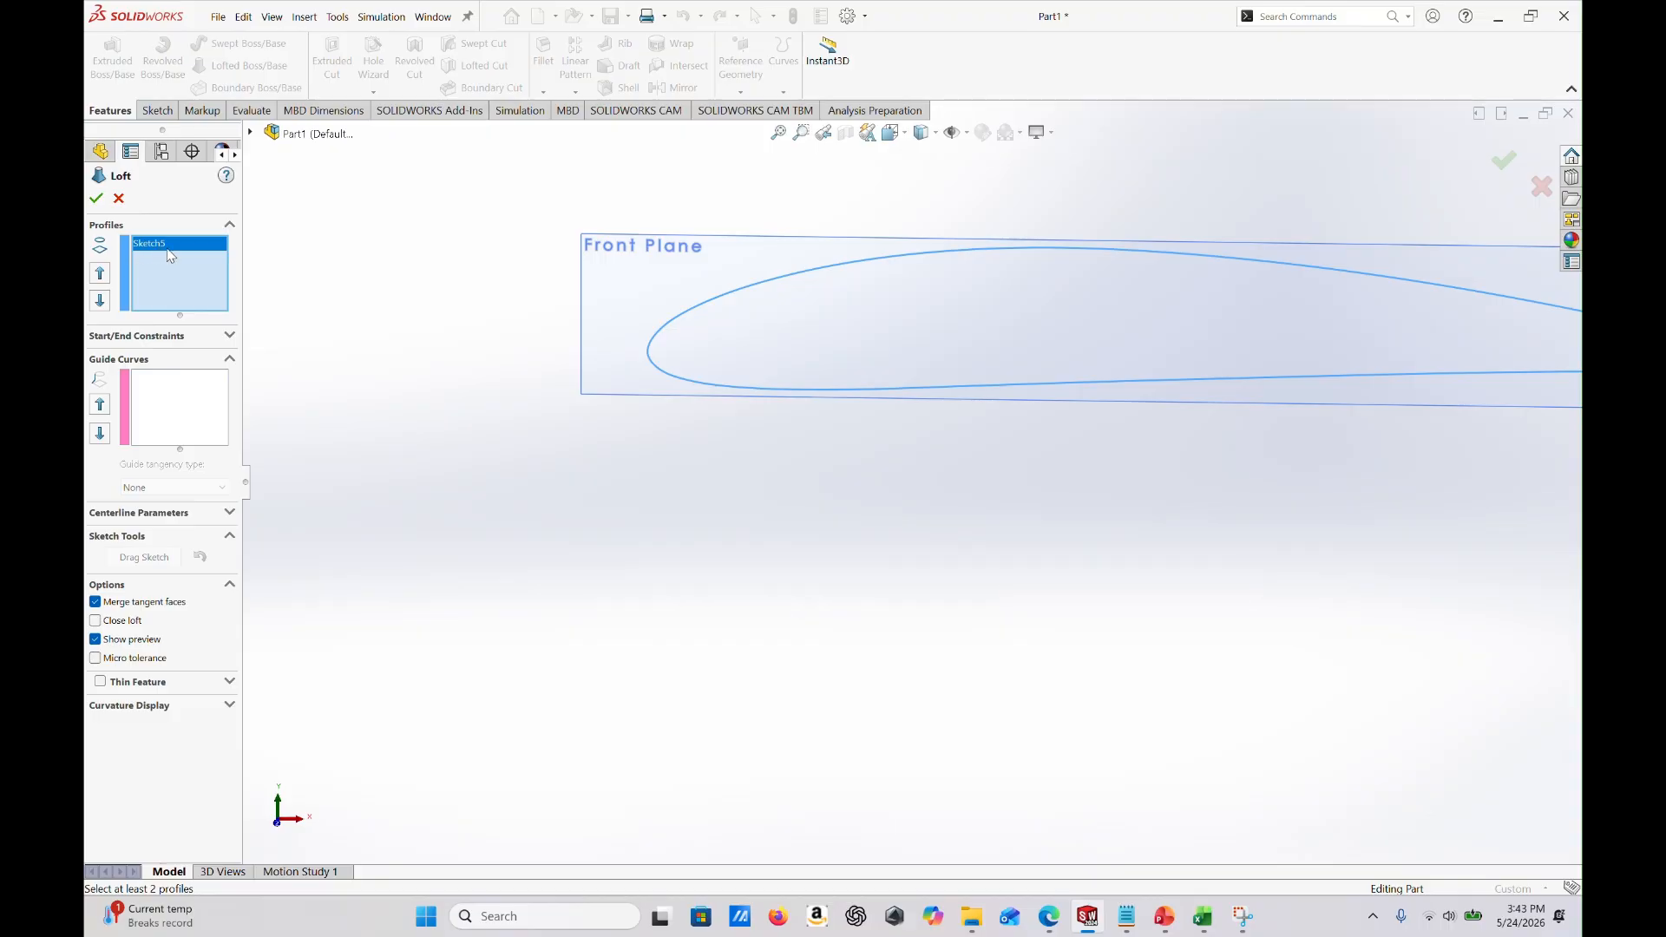
scroll(676, 464, up, 5)
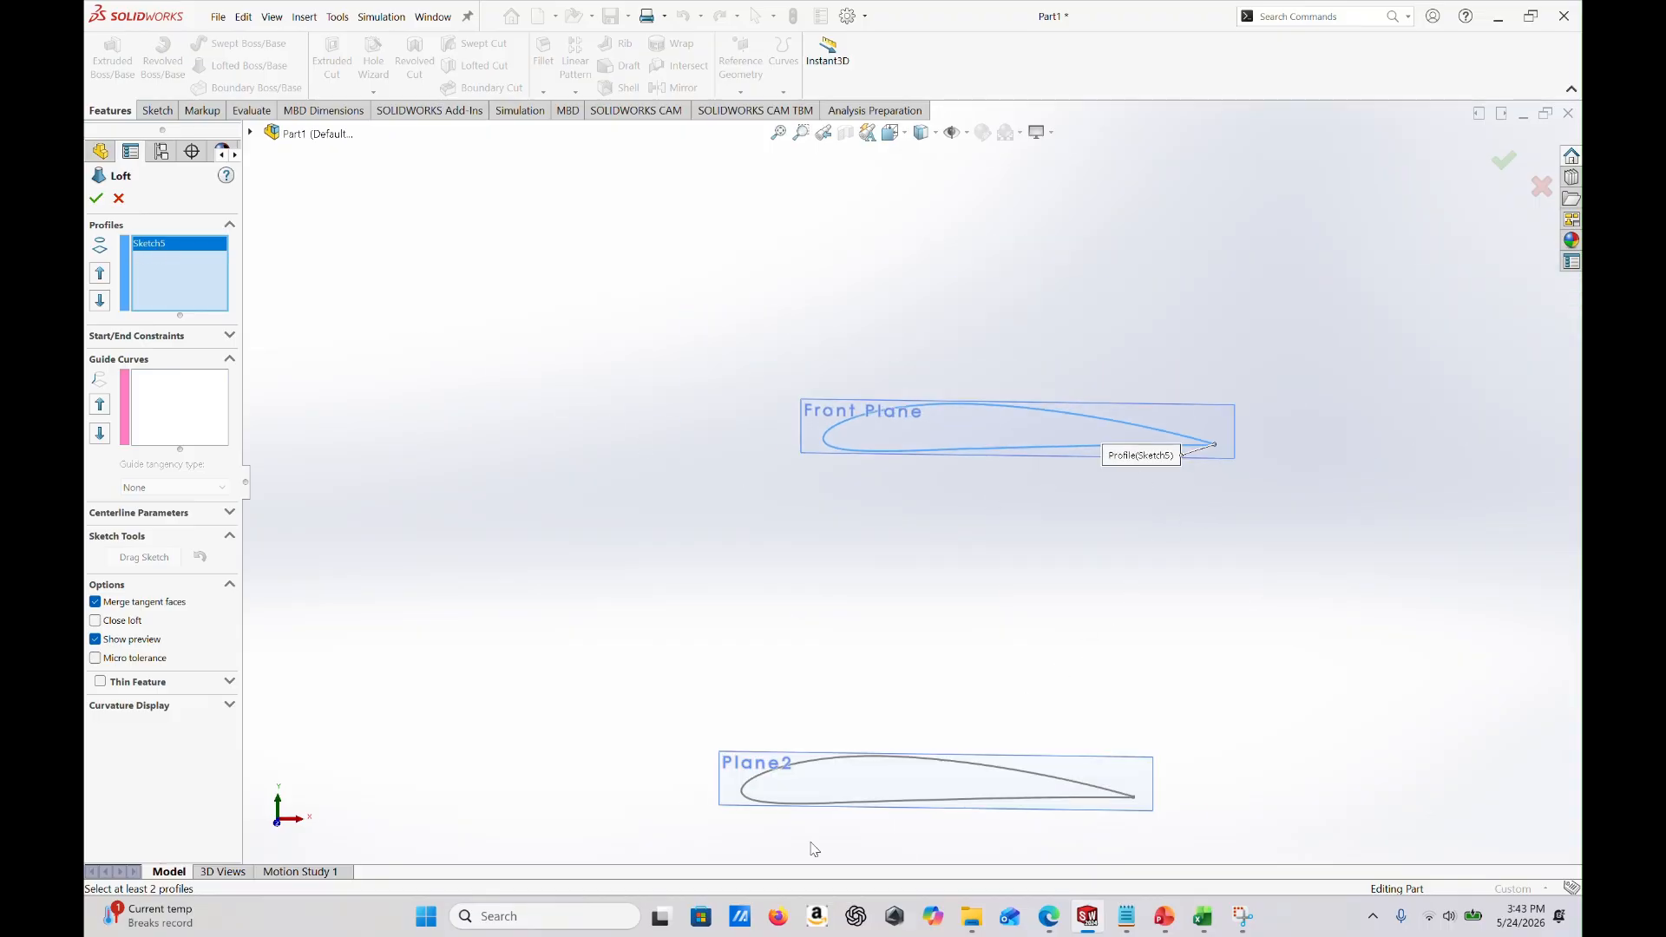
scroll(874, 665, down, 3)
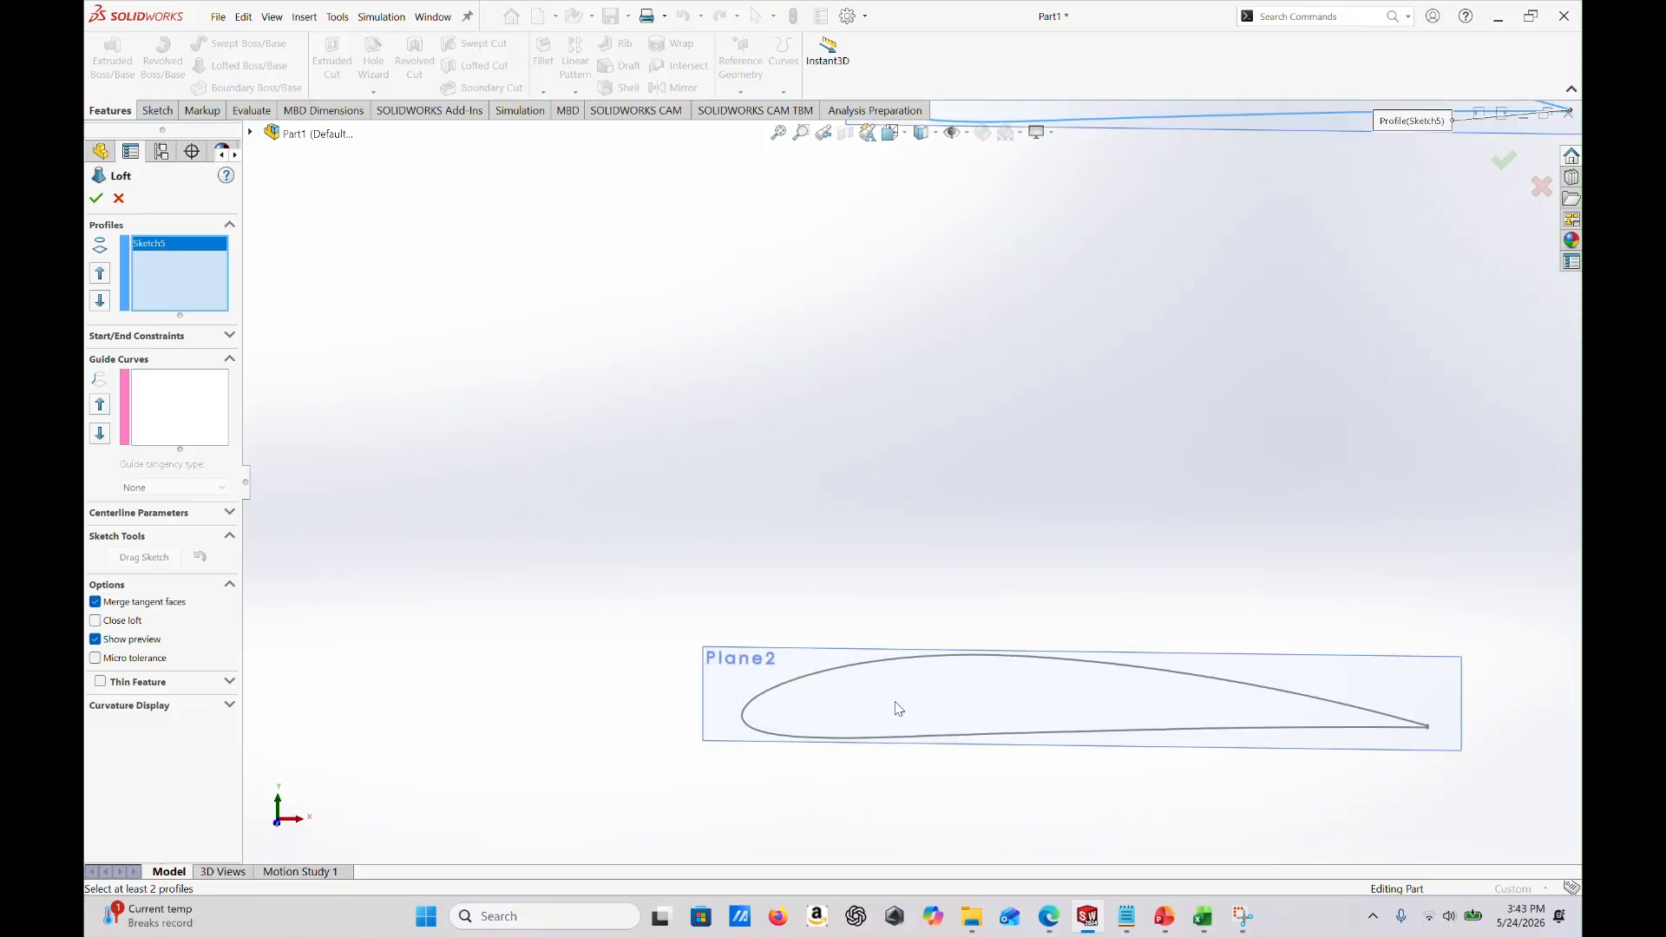
click(828, 649)
Move the loft connector on the Plane2 airfoil to the lower corner of its trailing edge and accept the loft.
scroll(841, 662, up, 5)
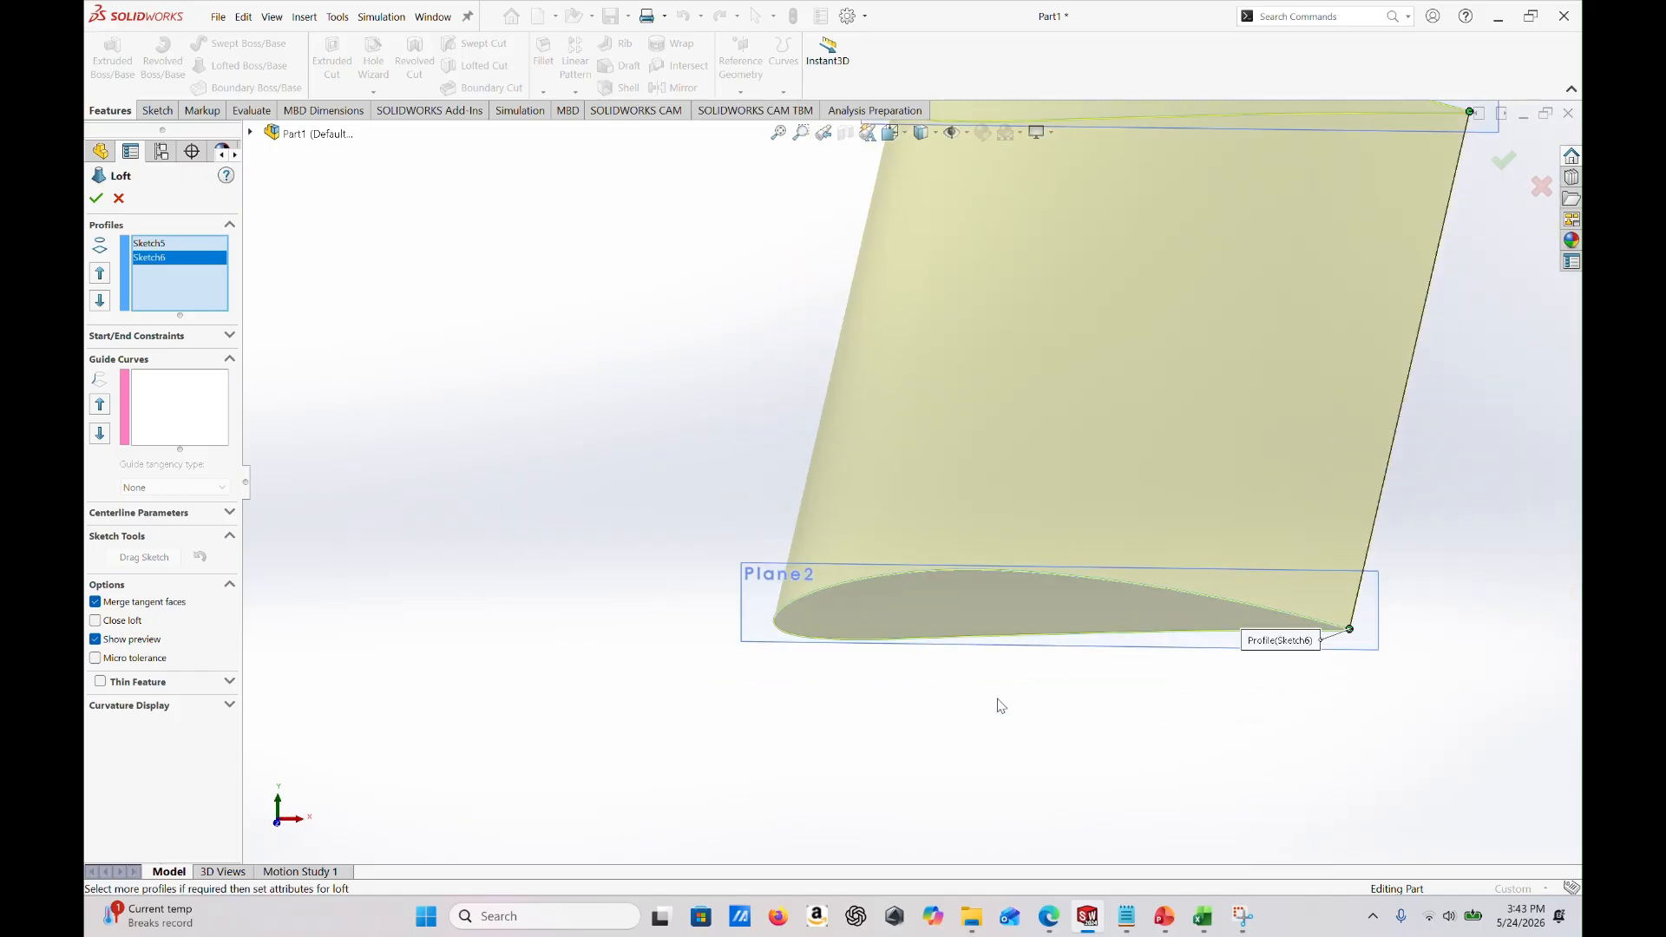
scroll(1133, 324, down, 6)
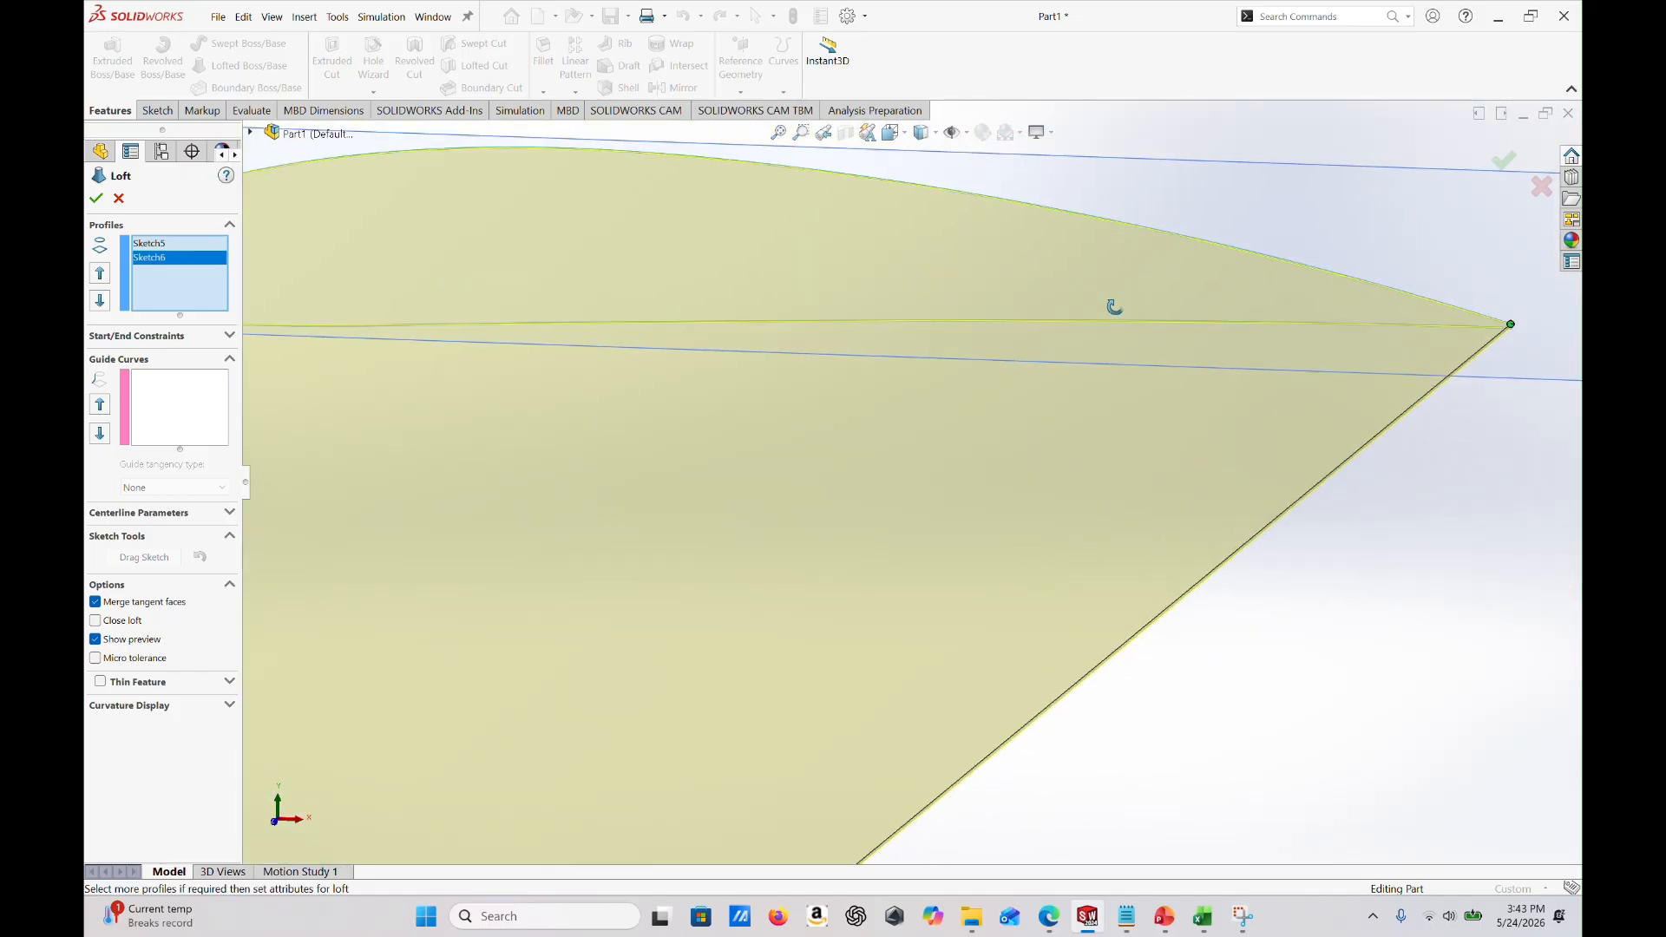
middle_drag(1398, 330, 578, 616)
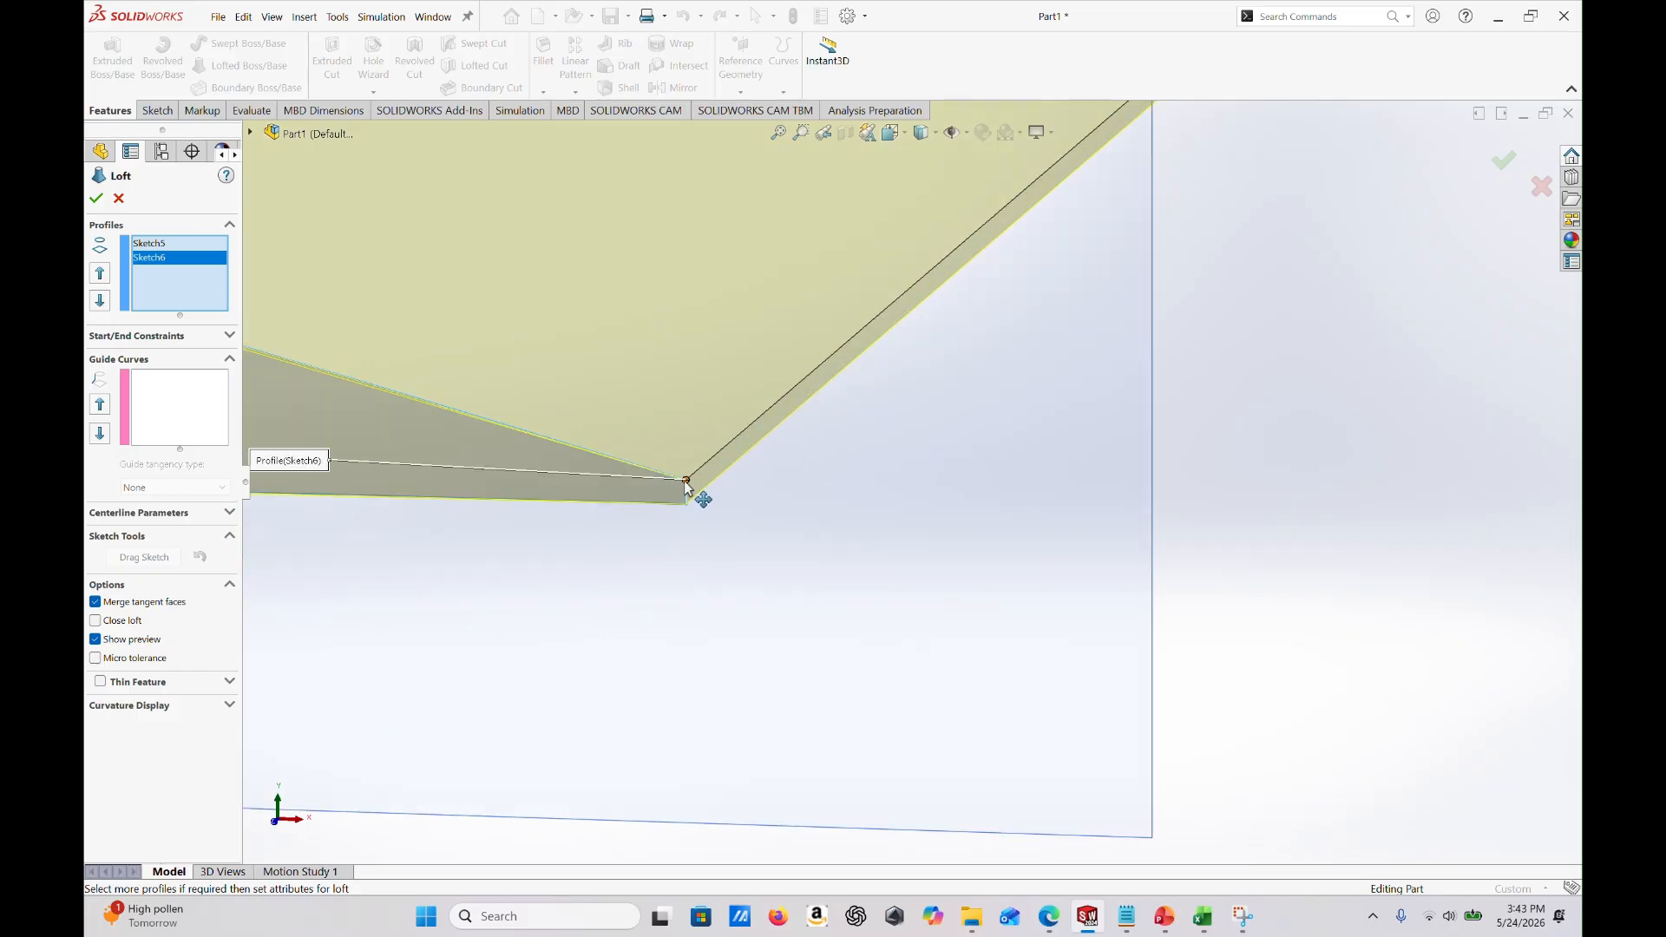
drag(685, 481, 685, 503)
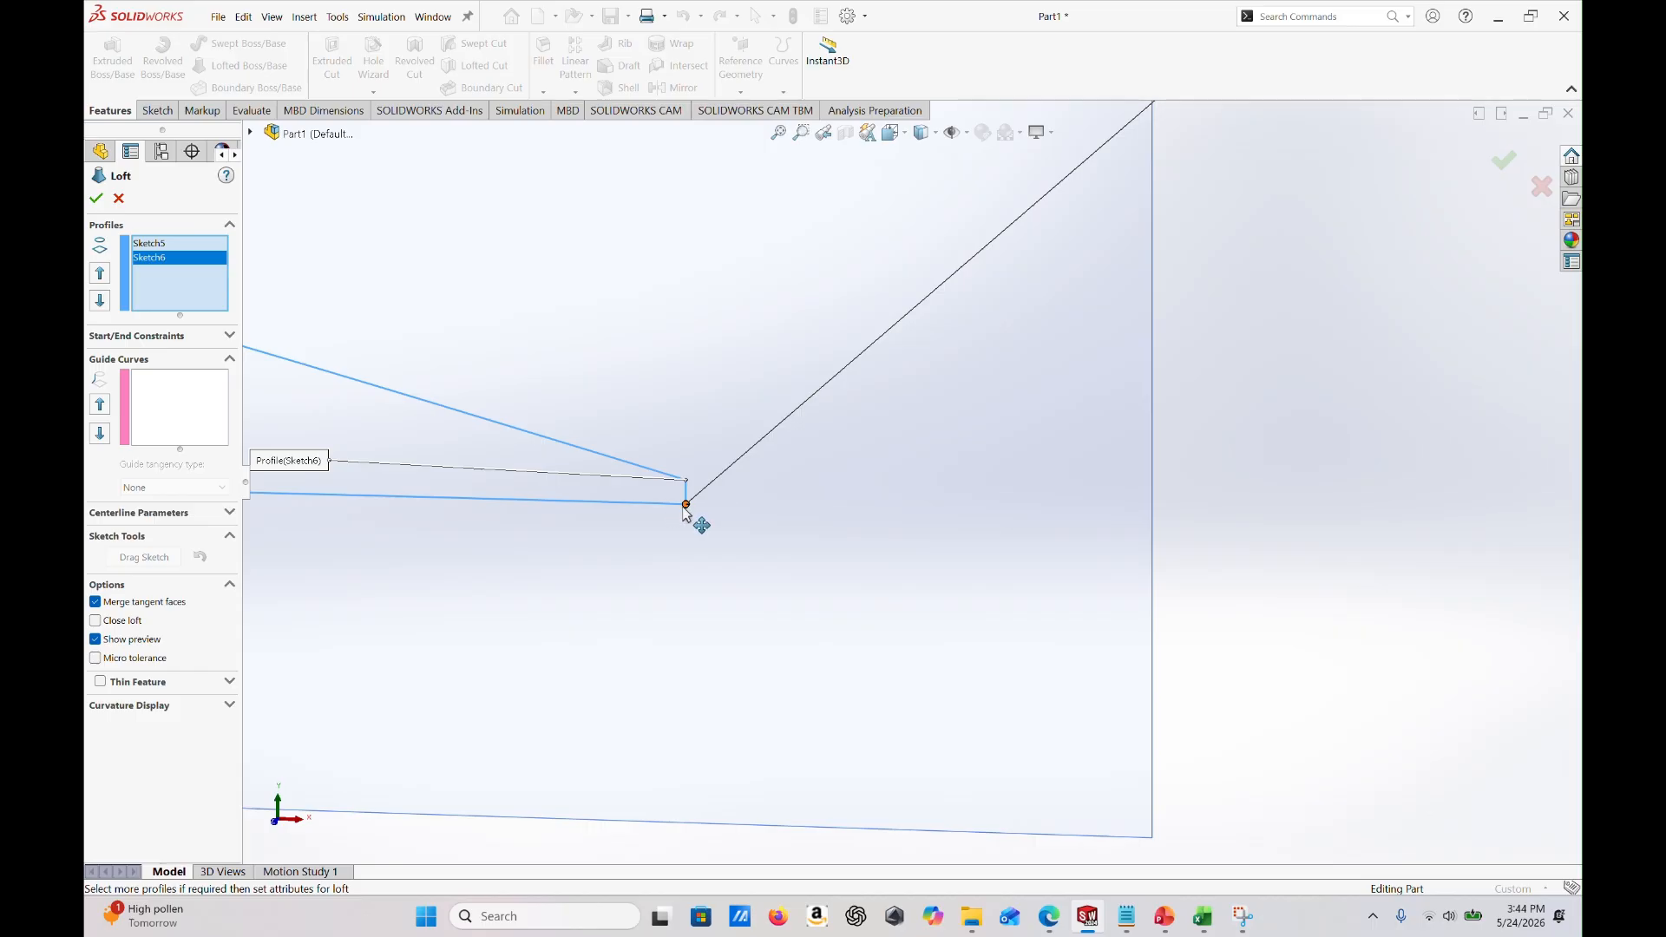
middle_drag(706, 498, 843, 518)
scroll(843, 518, up, 5)
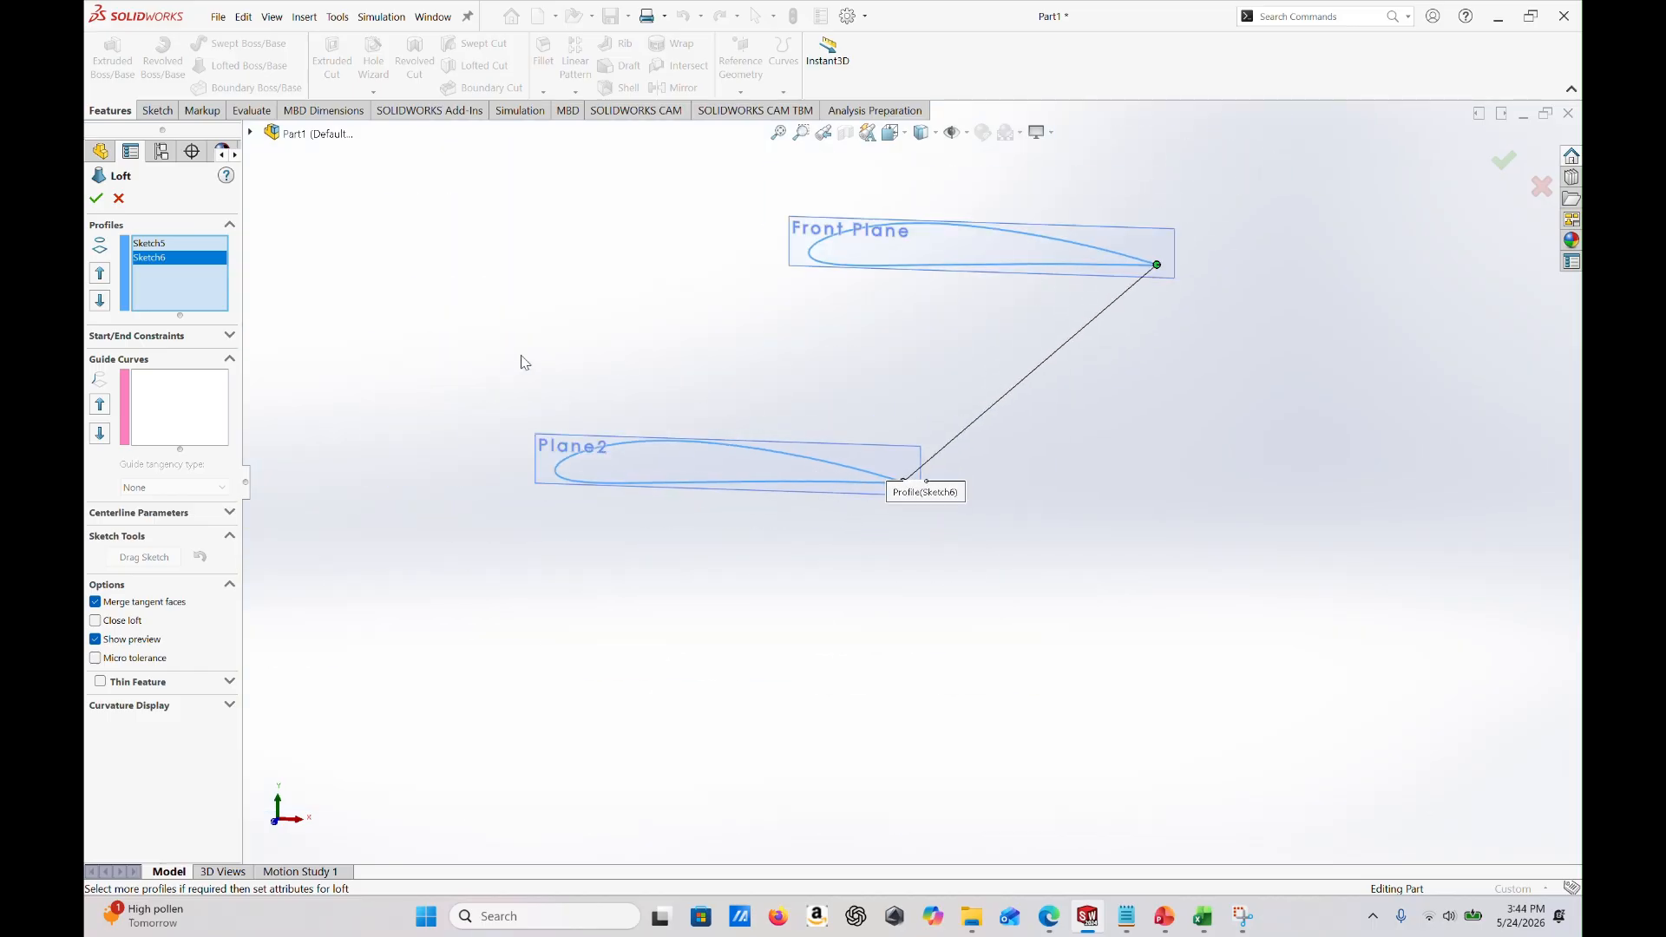
click(97, 198)
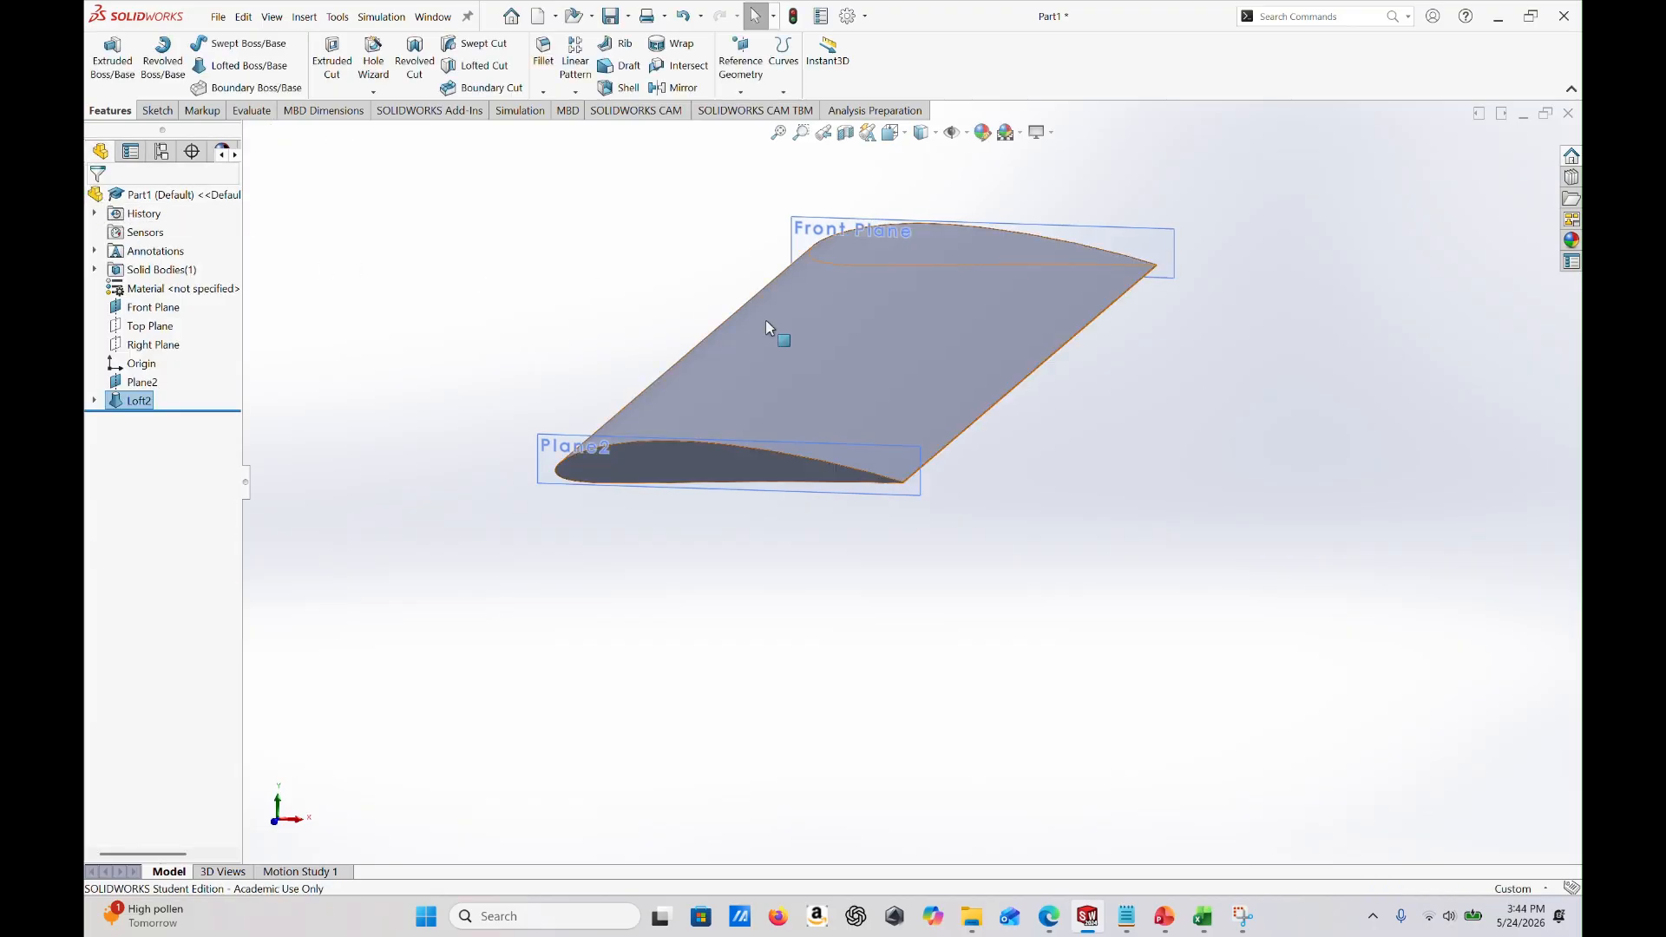
Examine the lofted wing's trailing edge along the span, from the Plane2 end to the Front Plane end.
scroll(986, 480, down, 2)
scroll(882, 480, down, 2)
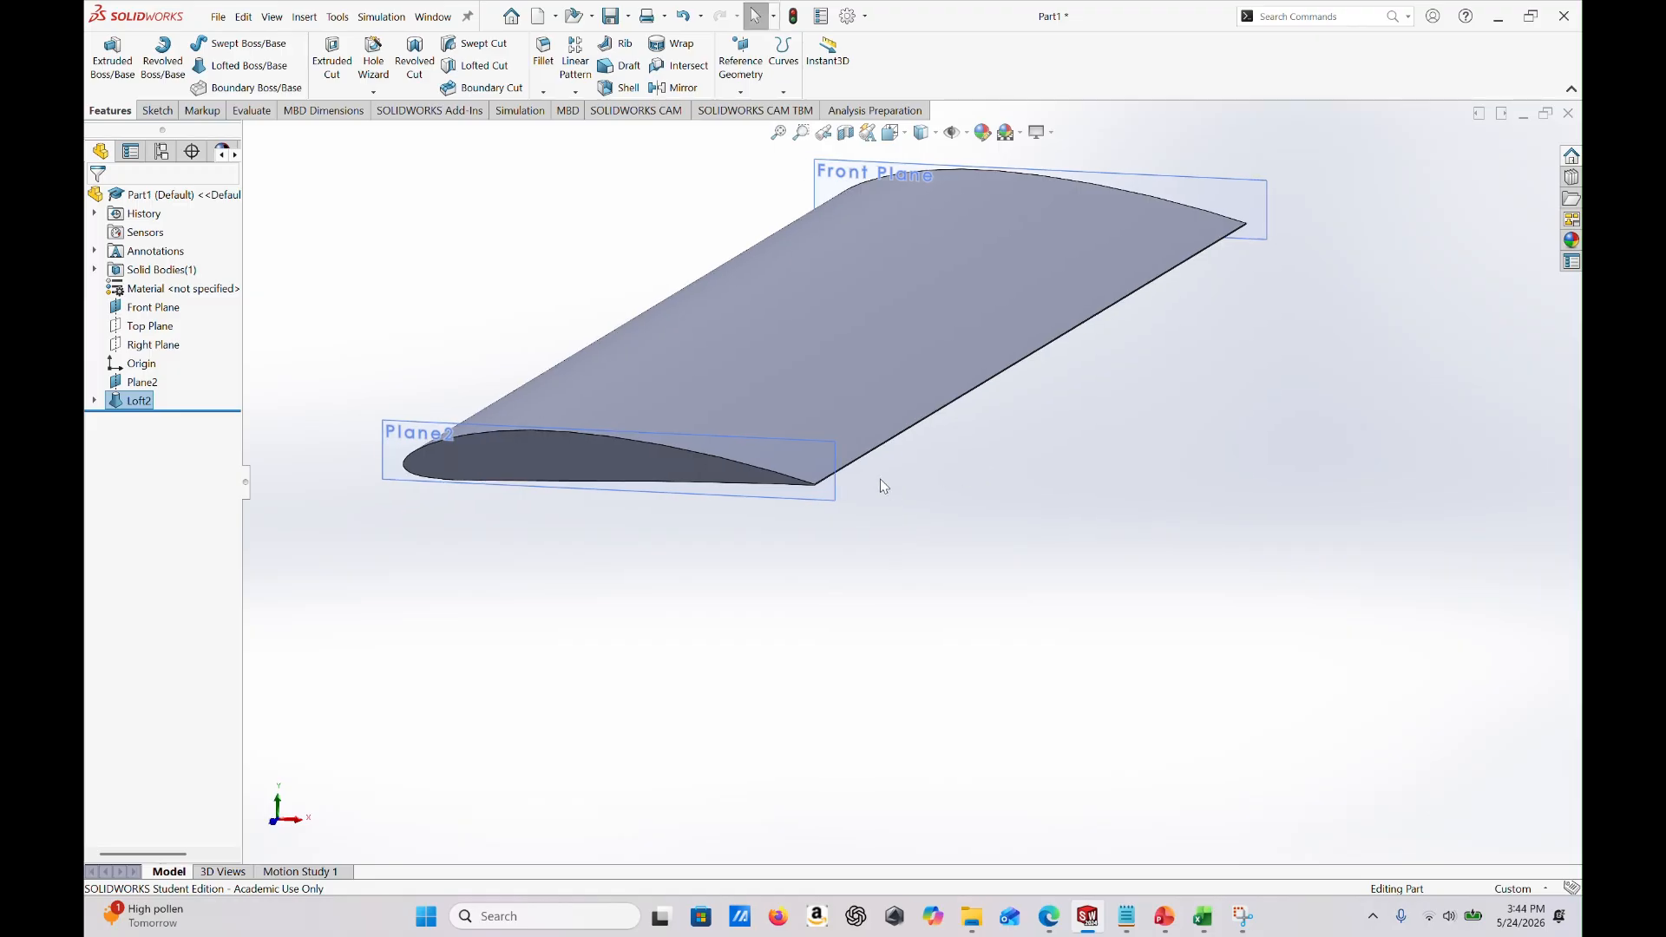
scroll(789, 501, down, 5)
scroll(789, 504, down, 4)
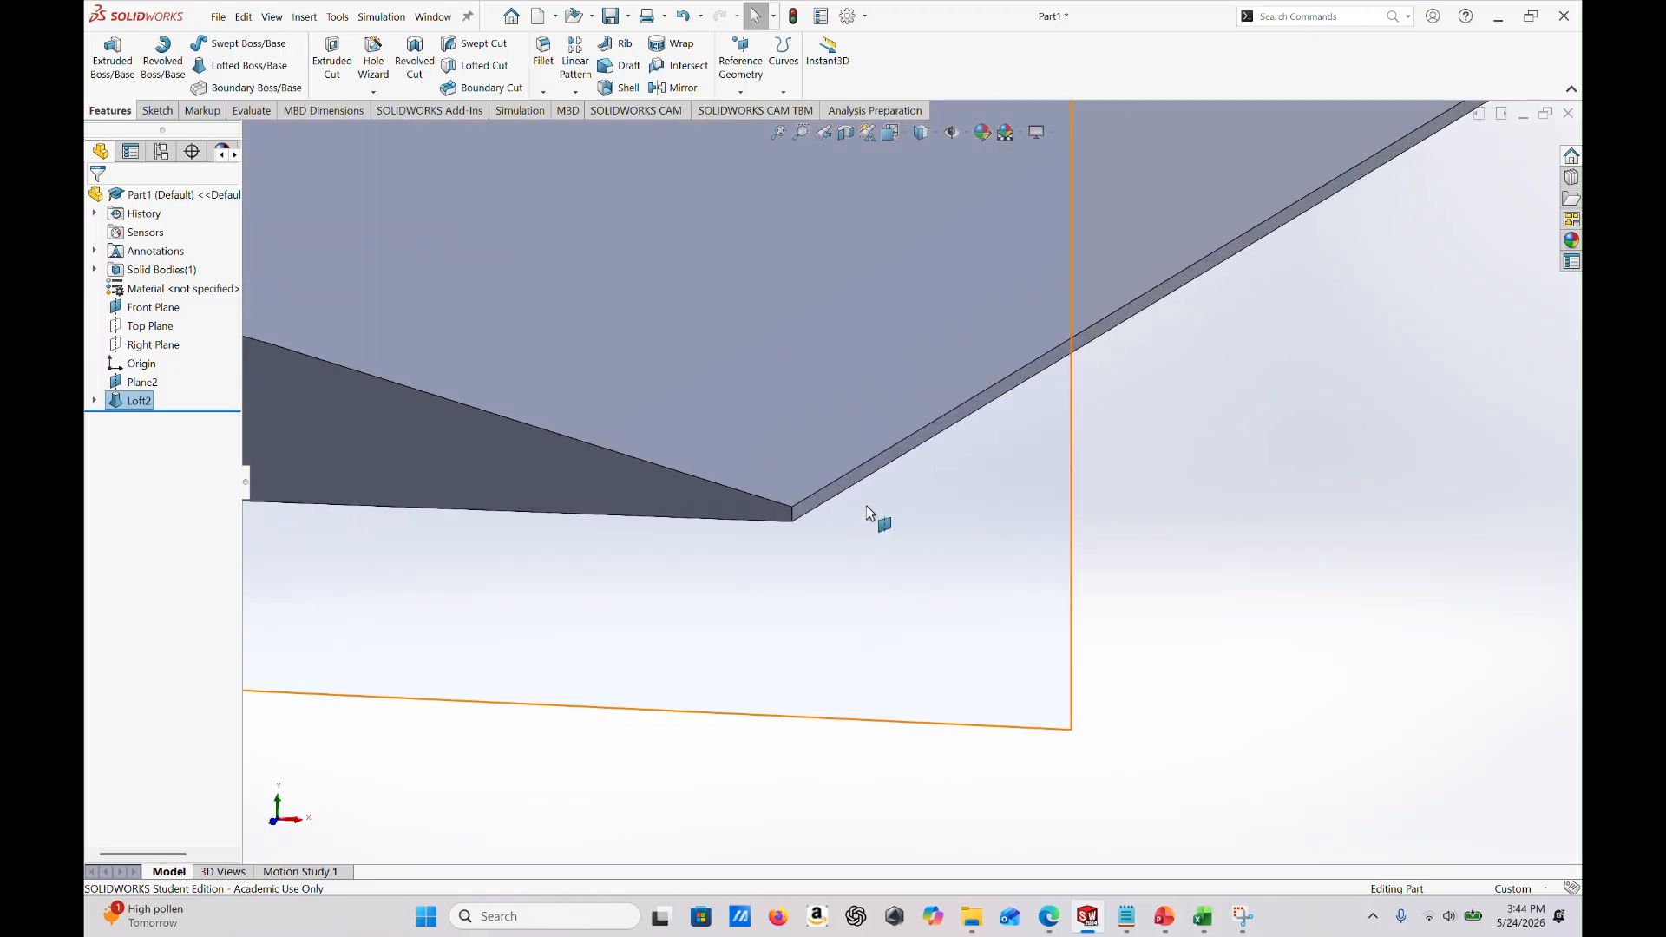
scroll(1232, 287, up, 6)
scroll(1449, 177, down, 4)
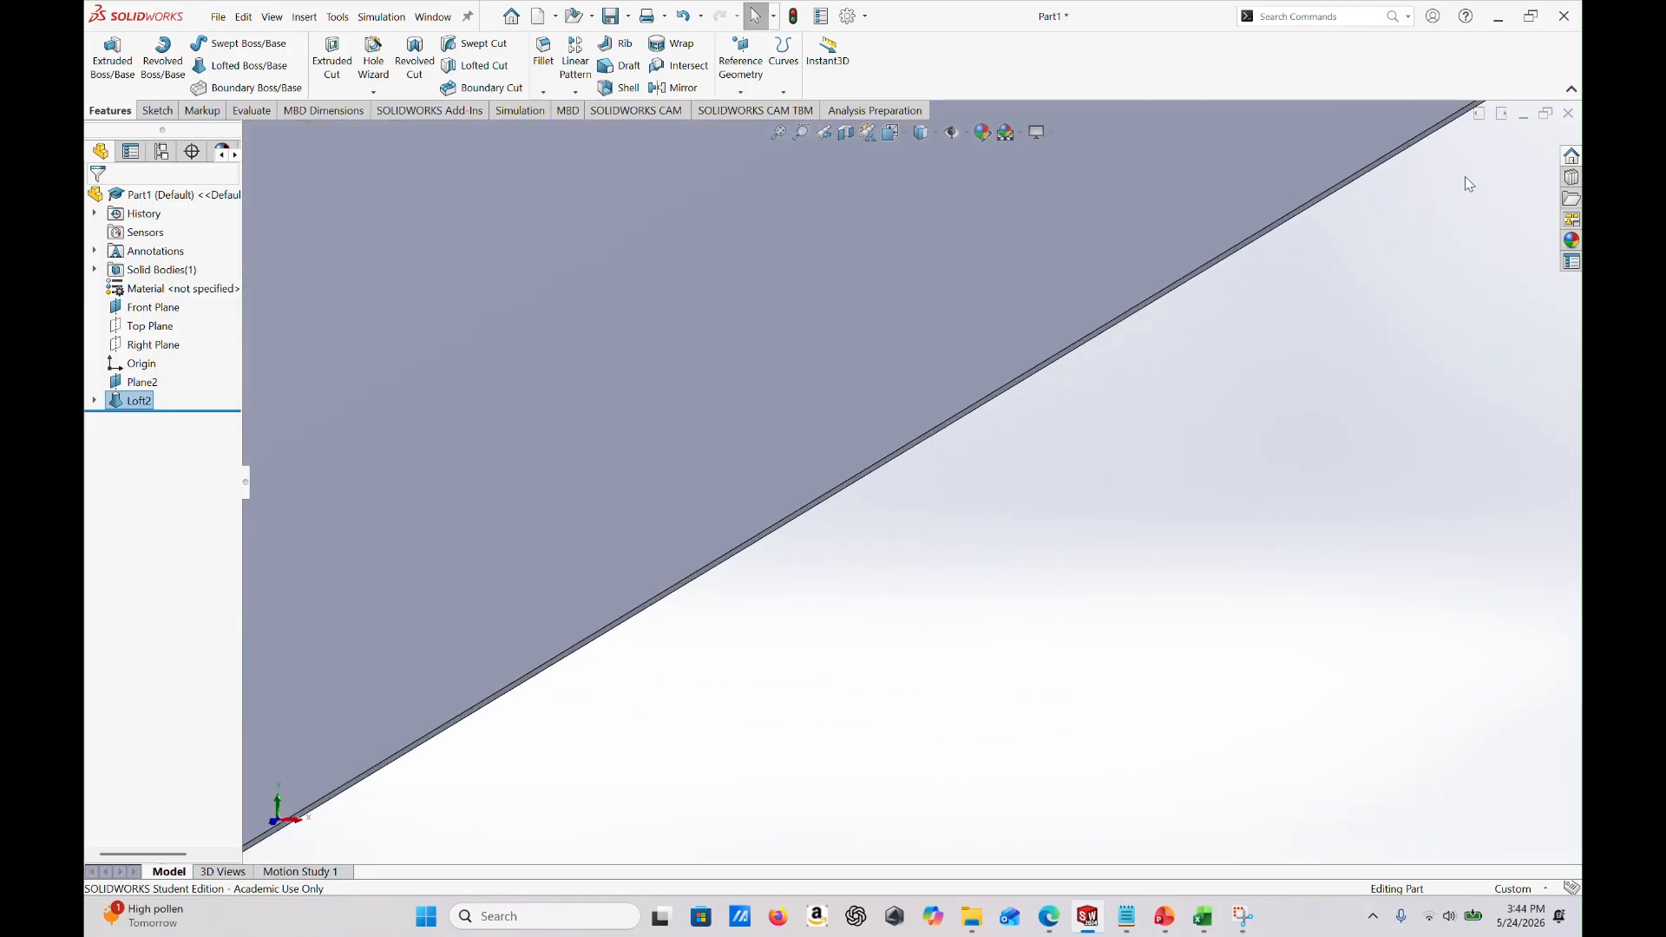
scroll(1433, 179, up, 2)
scroll(1436, 186, up, 3)
scroll(1191, 284, down, 3)
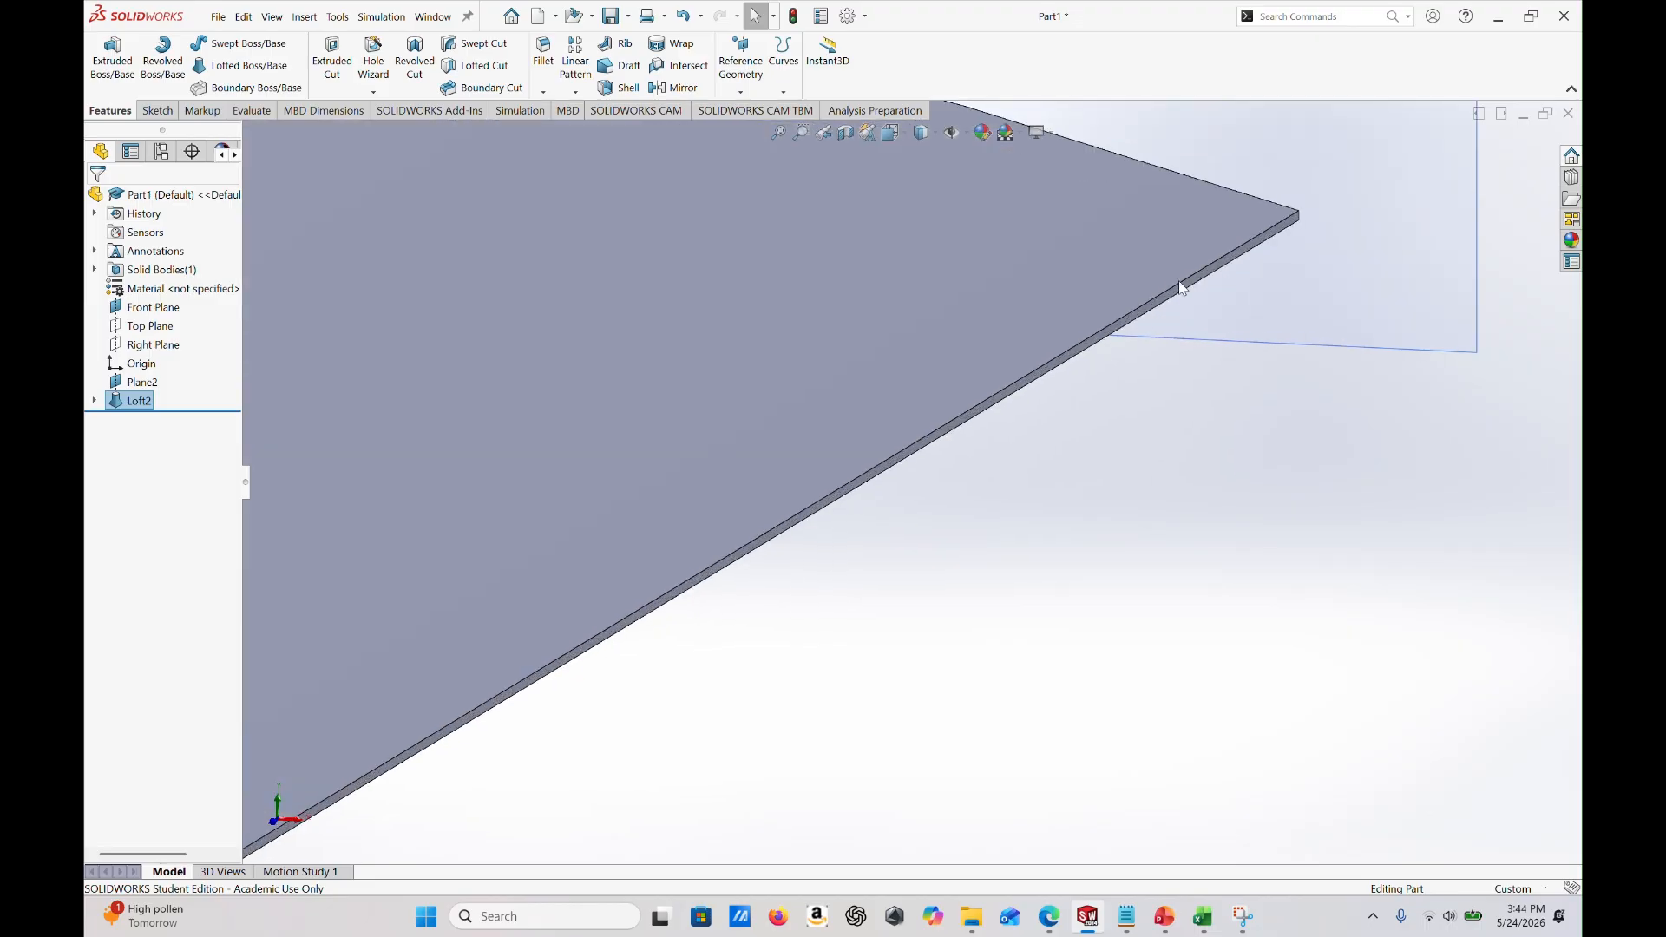
scroll(636, 584, up, 8)
mouse_move(643, 613)
middle_down()
mouse_move(710, 597)
mouse_move(856, 617)
mouse_move(1052, 581)
mouse_move(997, 596)
mouse_move(669, 584)
mouse_move(653, 632)
middle_up()
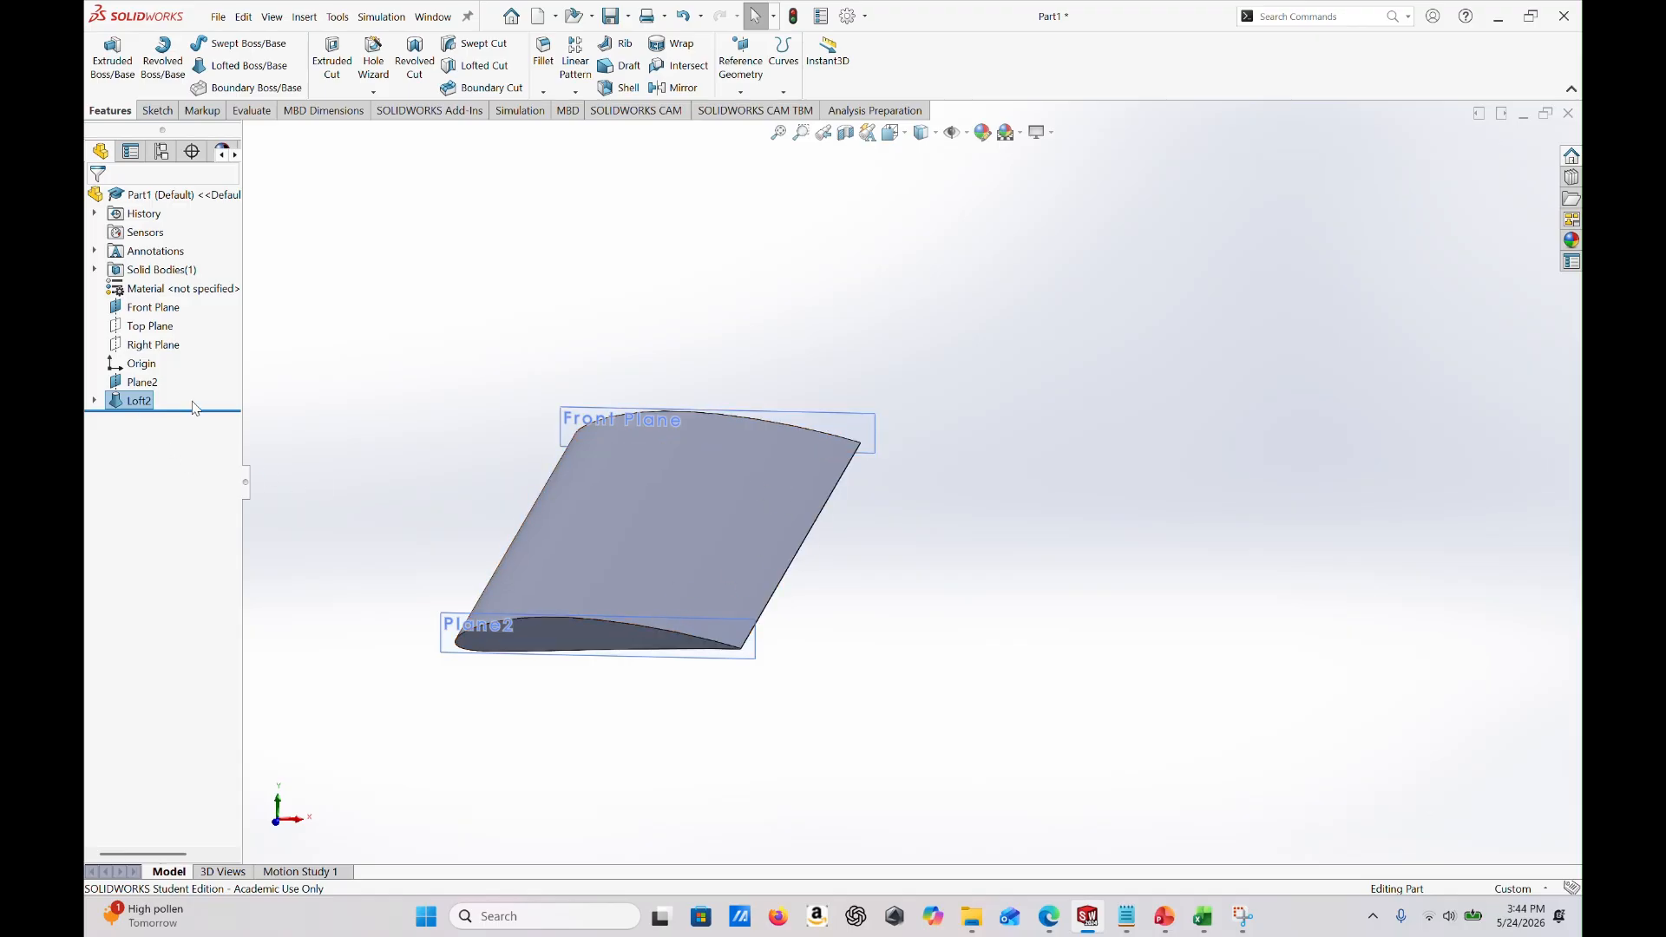
Hide Plane2 and the Front Plane so that only the wing body is displayed.
click(146, 382)
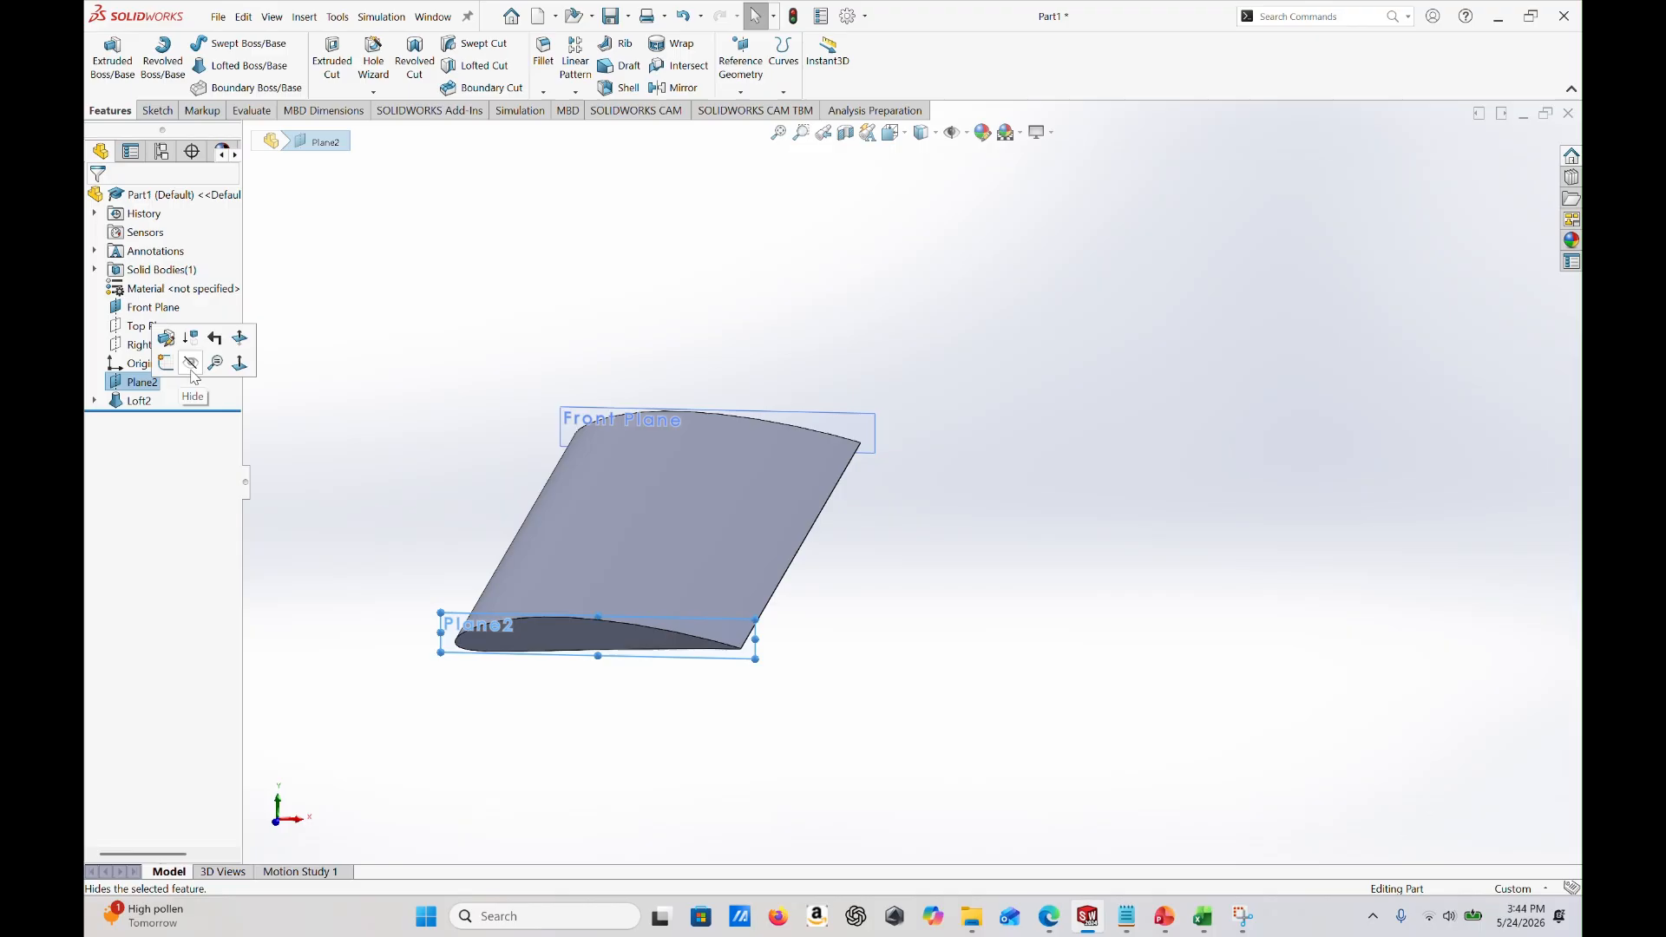
click(191, 363)
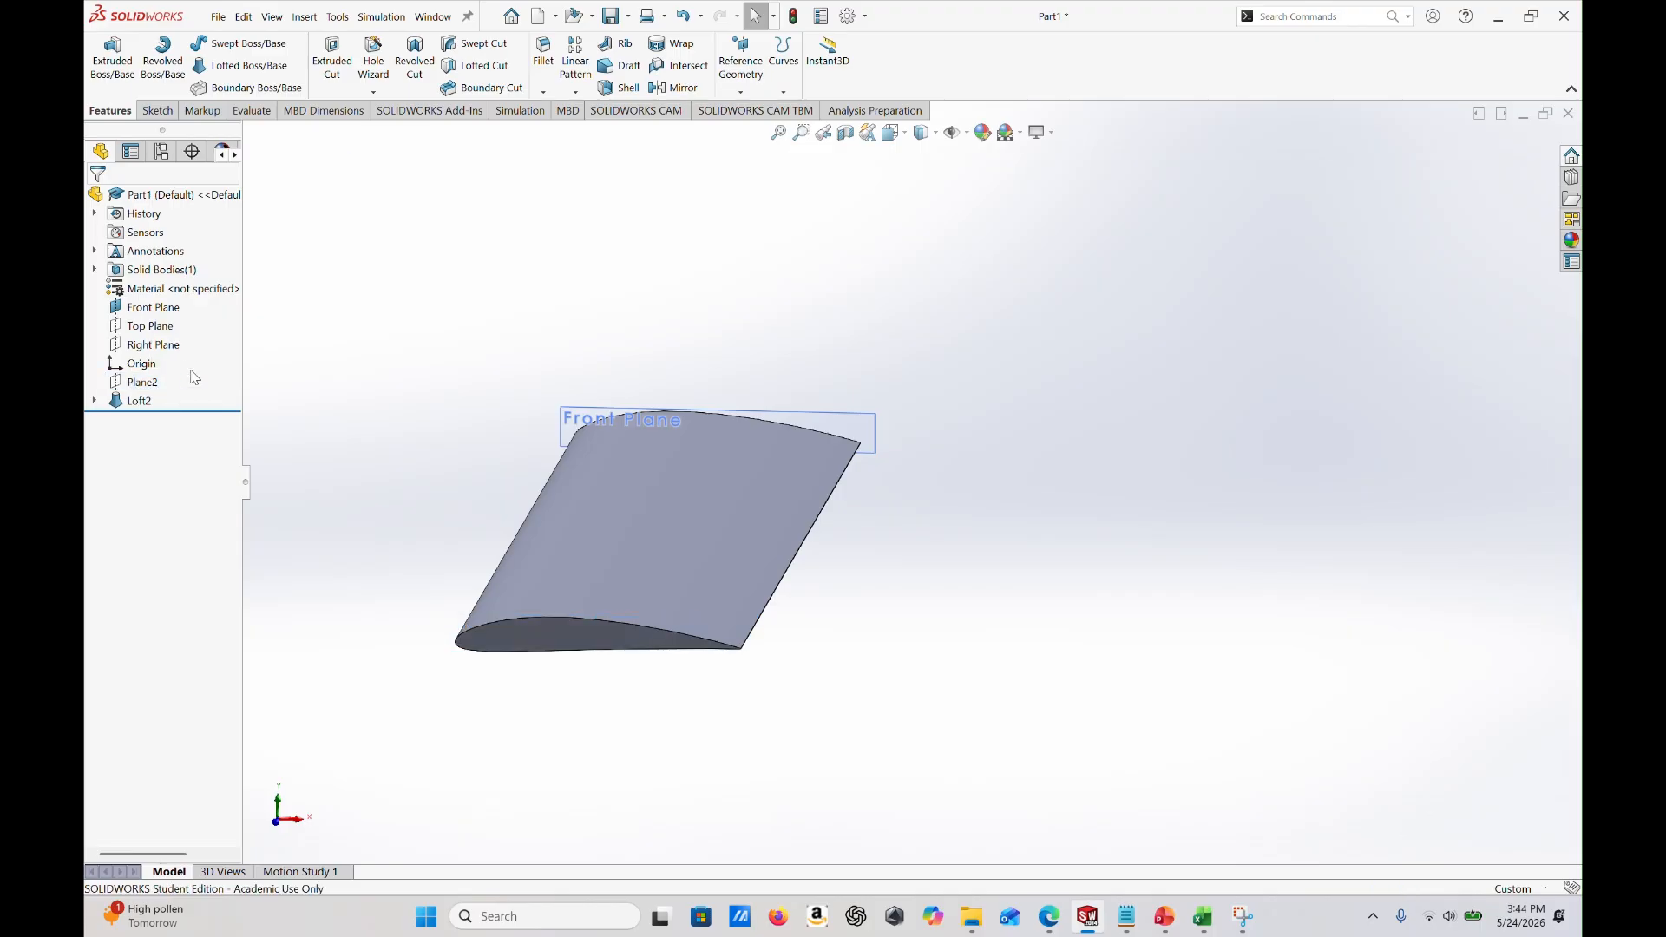
right_click(820, 420)
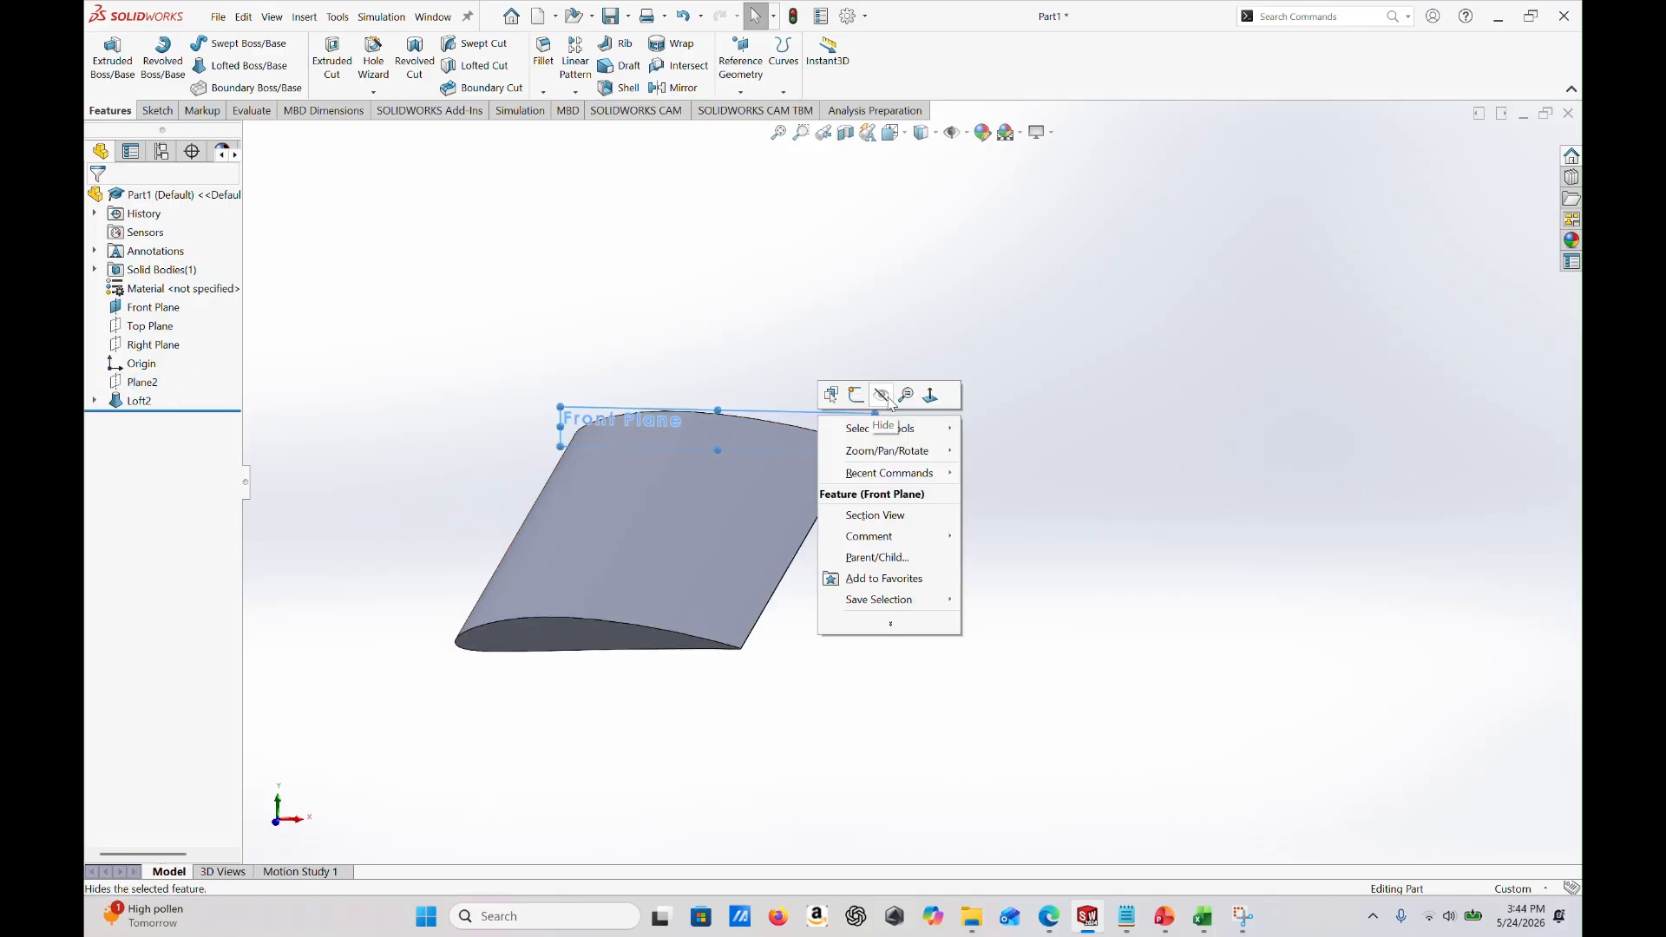
click(884, 396)
middle_drag(799, 610, 756, 669)
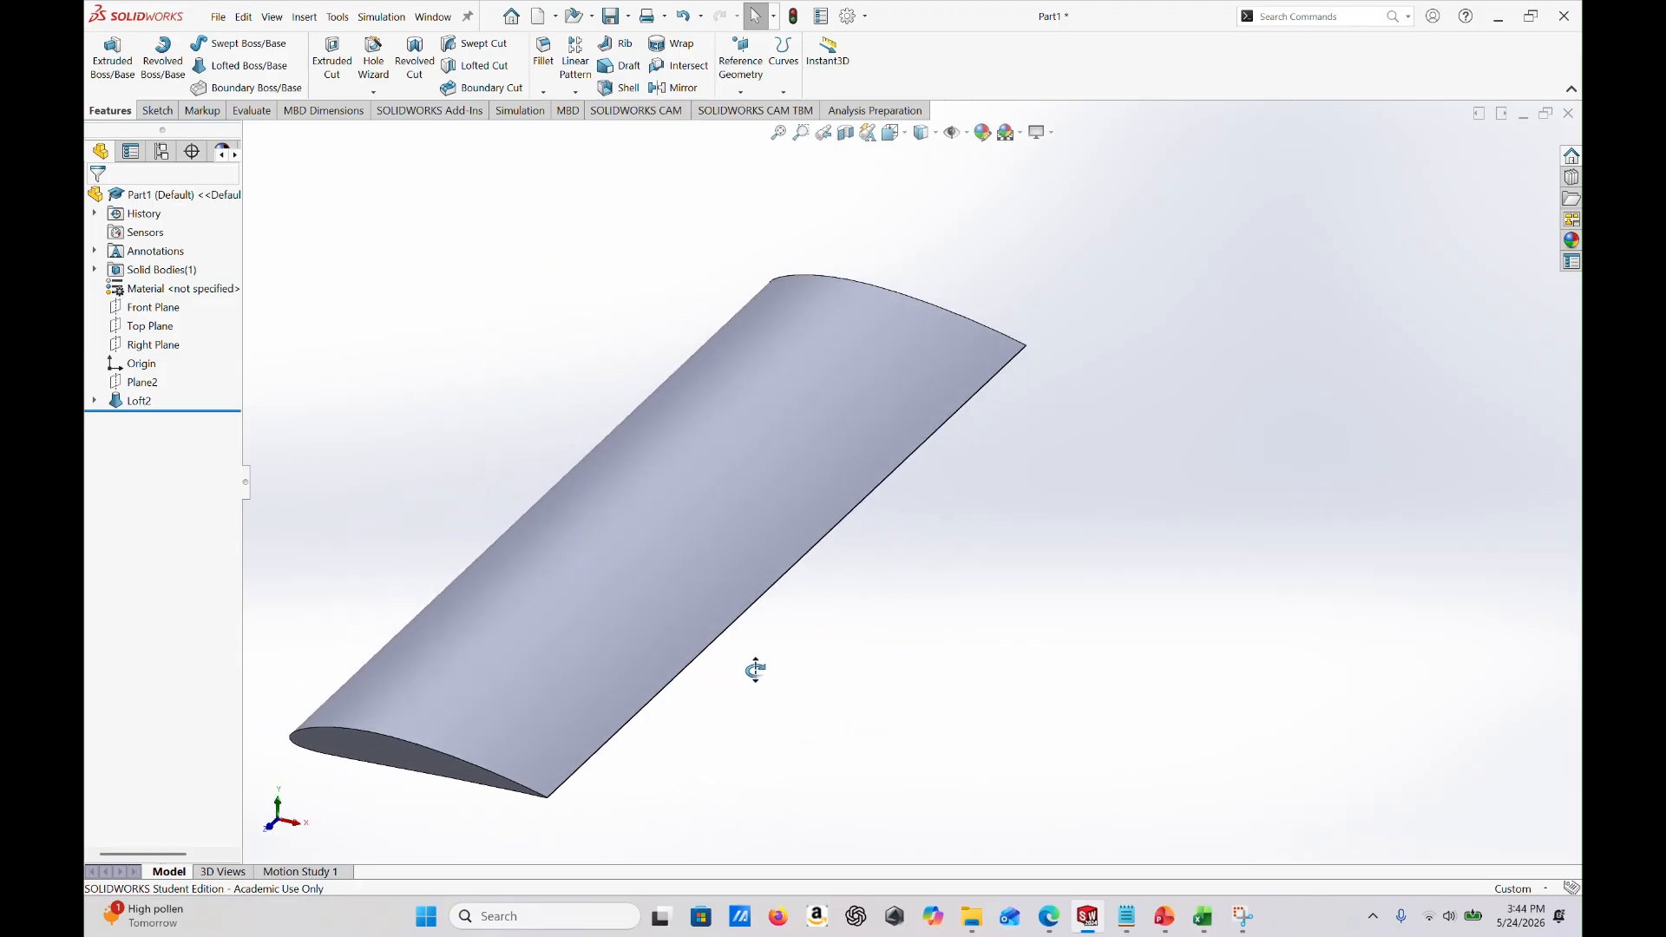
scroll(742, 663, up, 2)
scroll(650, 663, down, 2)
scroll(873, 589, up, 2)
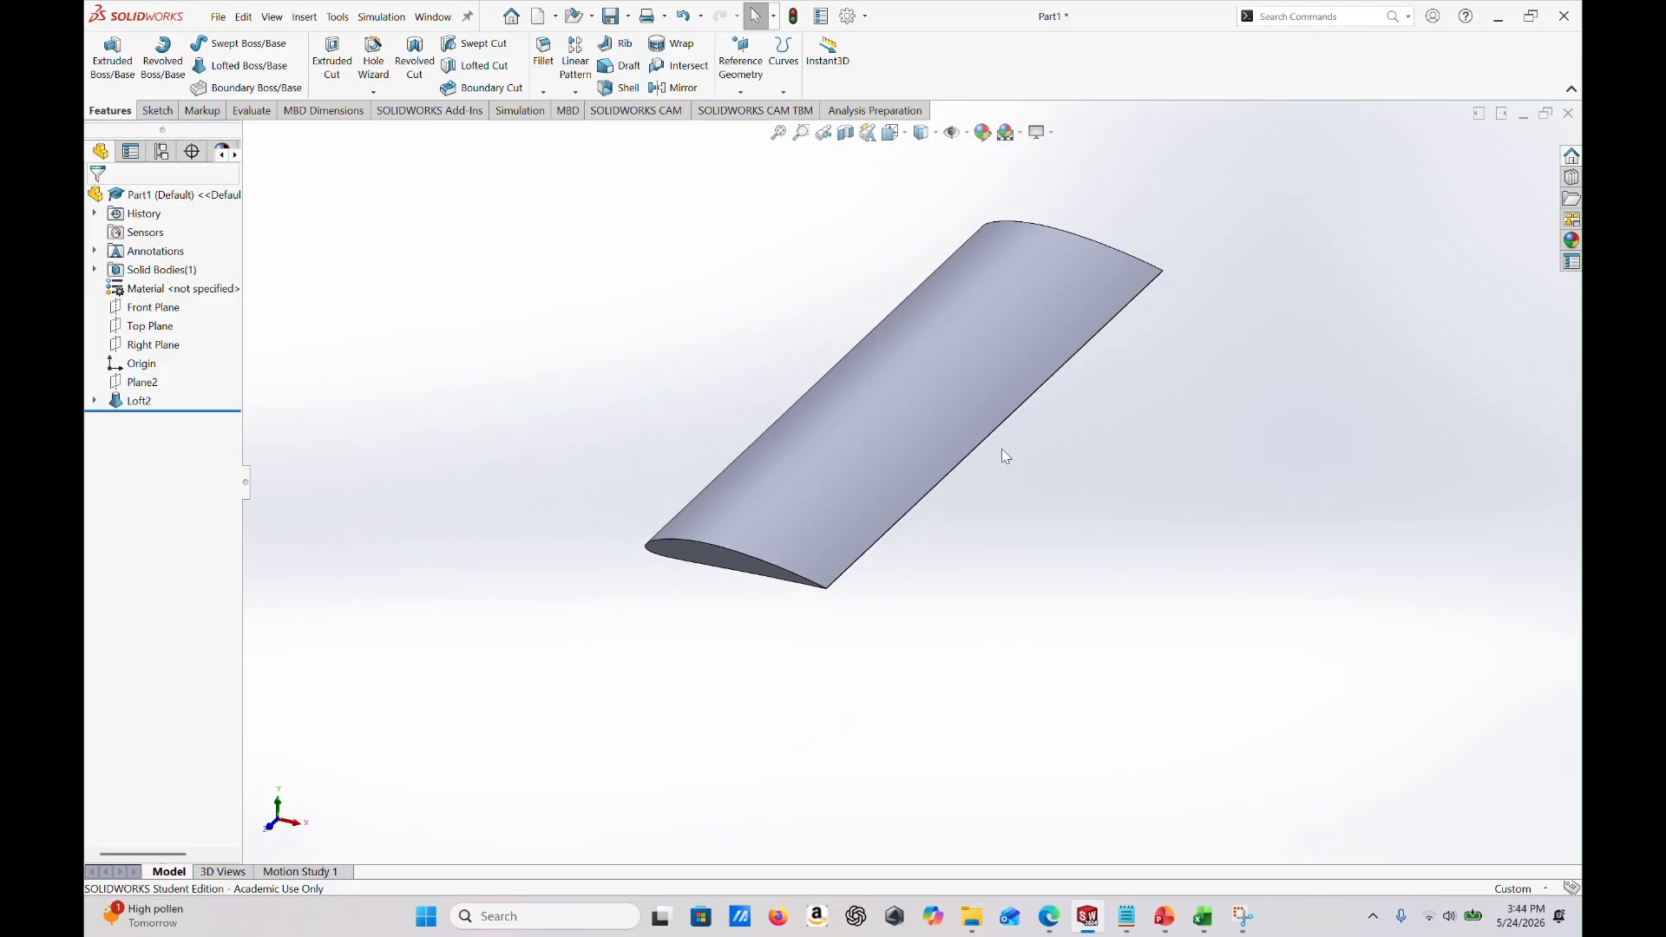
mouse_move(1005, 457)
middle_down()
mouse_move(975, 402)
mouse_move(937, 454)
mouse_move(1014, 439)
middle_up()
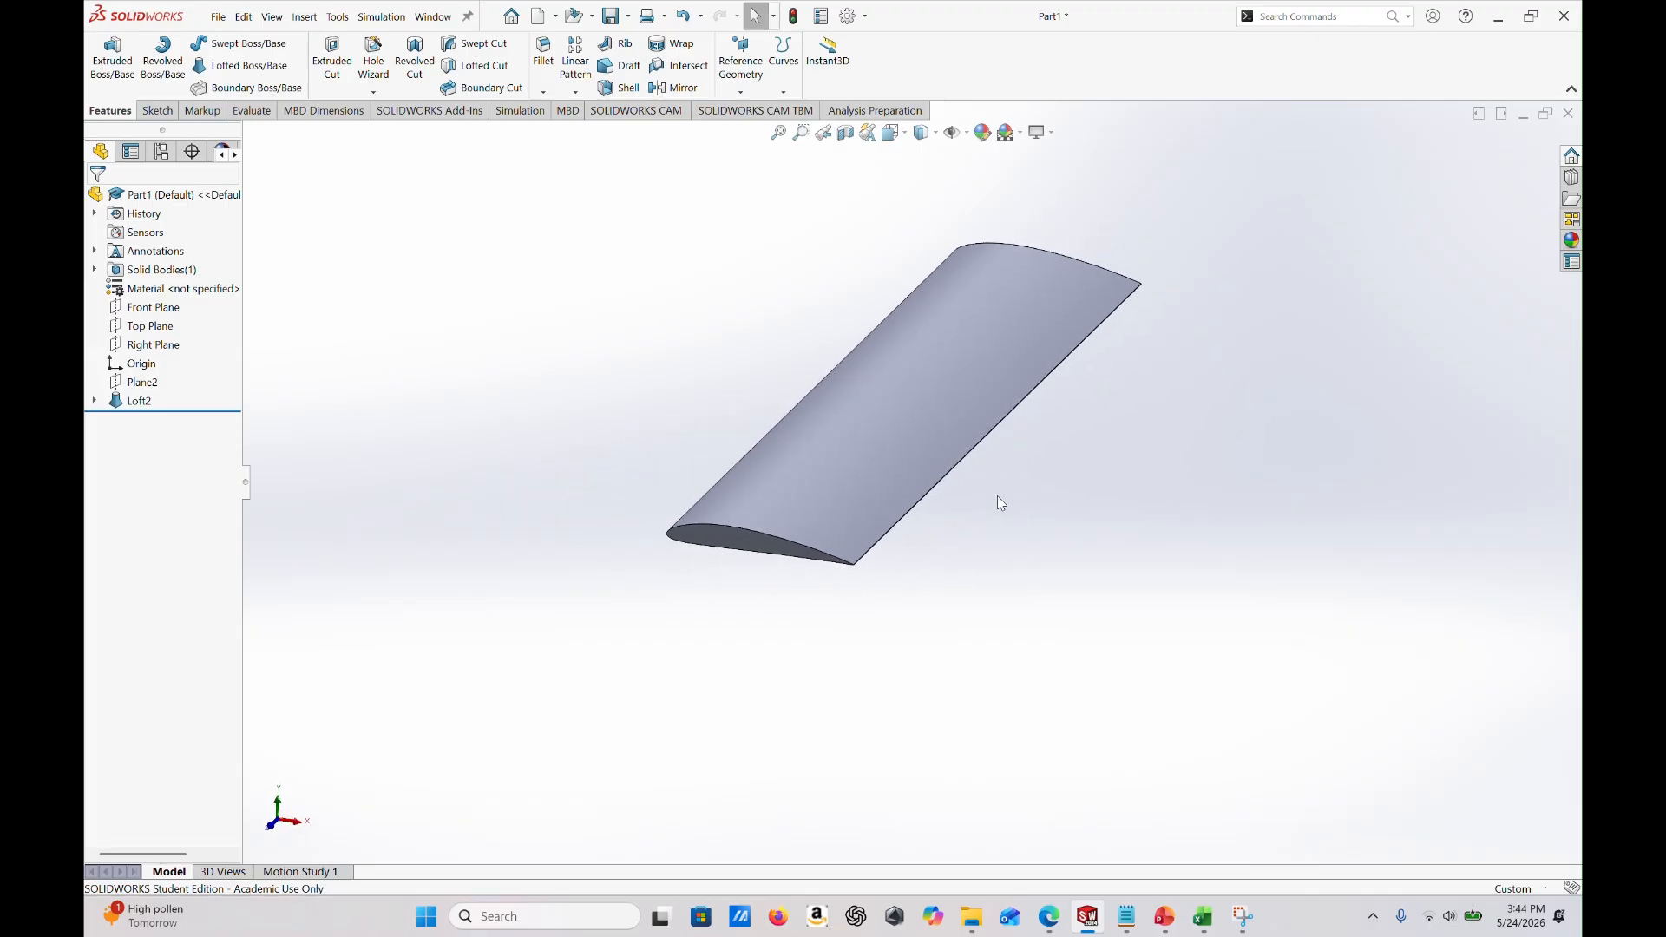